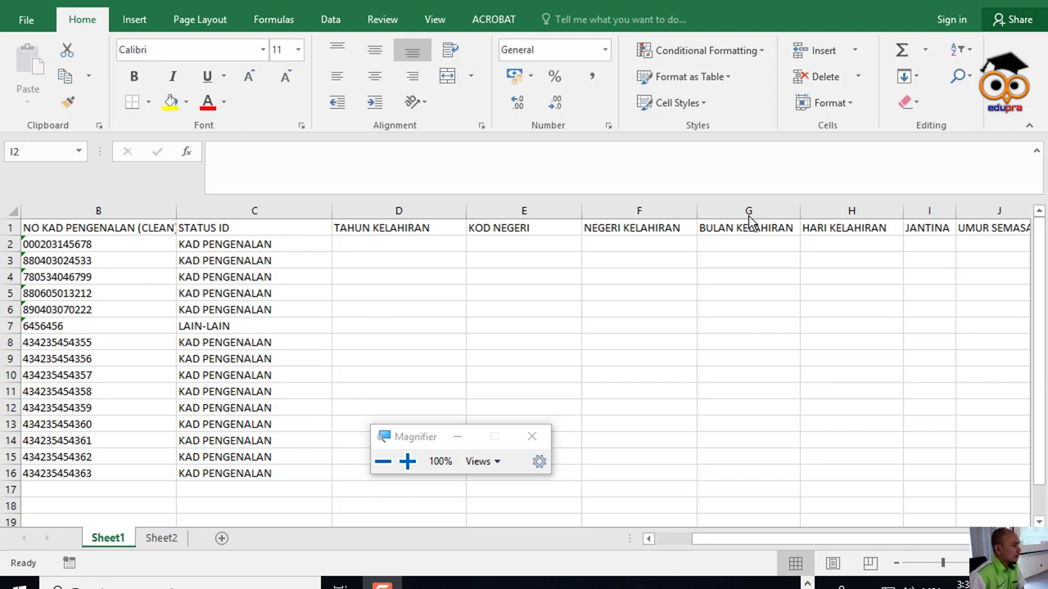
# - Enter =MOD(B2;2) in I2 so JANTINA shows the IC number's remainder by 2
pyautogui.click(937, 244)
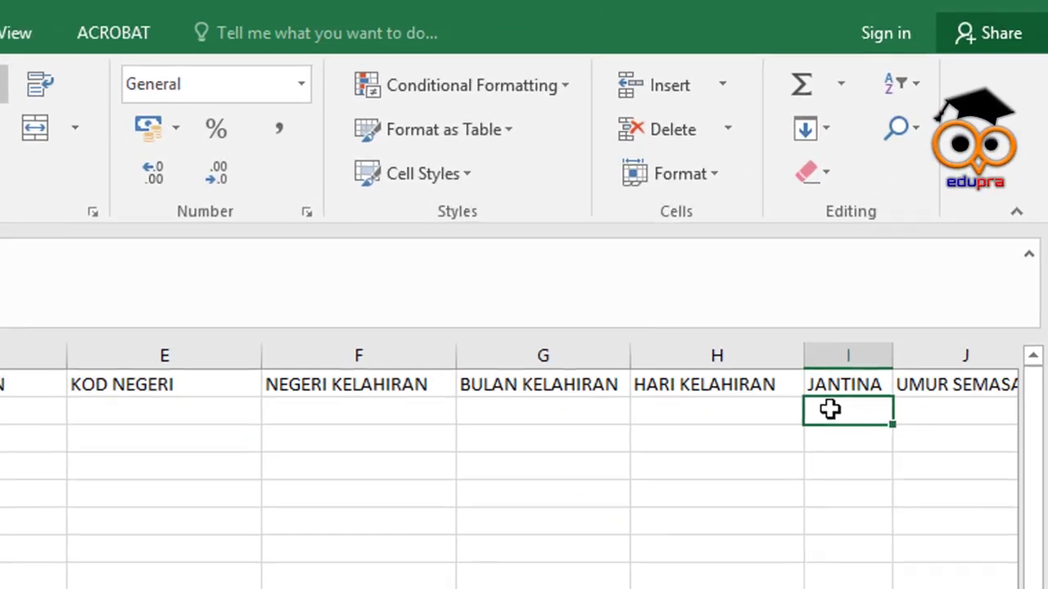
pyautogui.write('=')
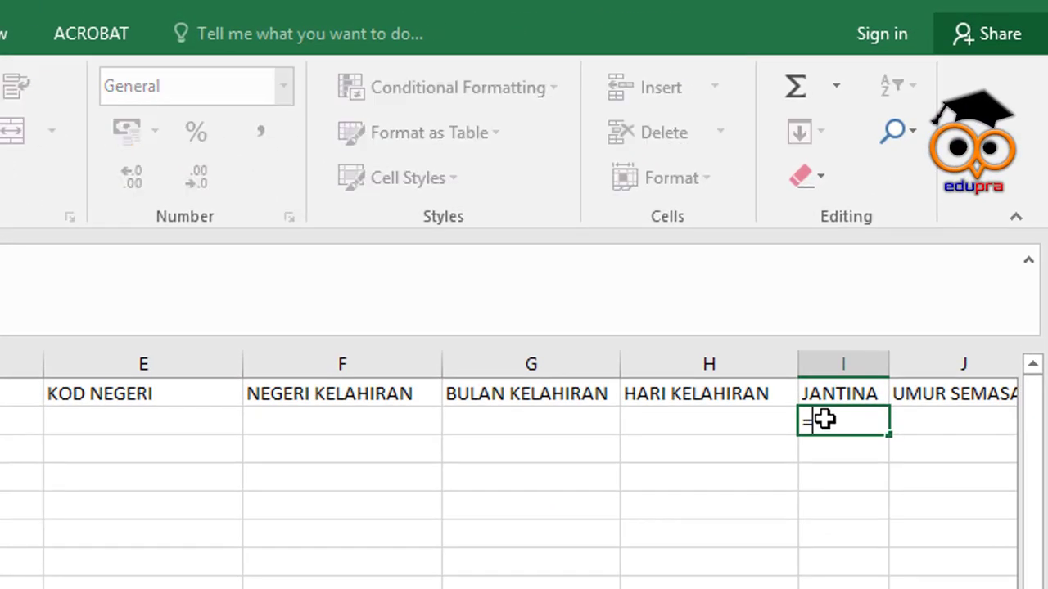
pyautogui.write('mo')
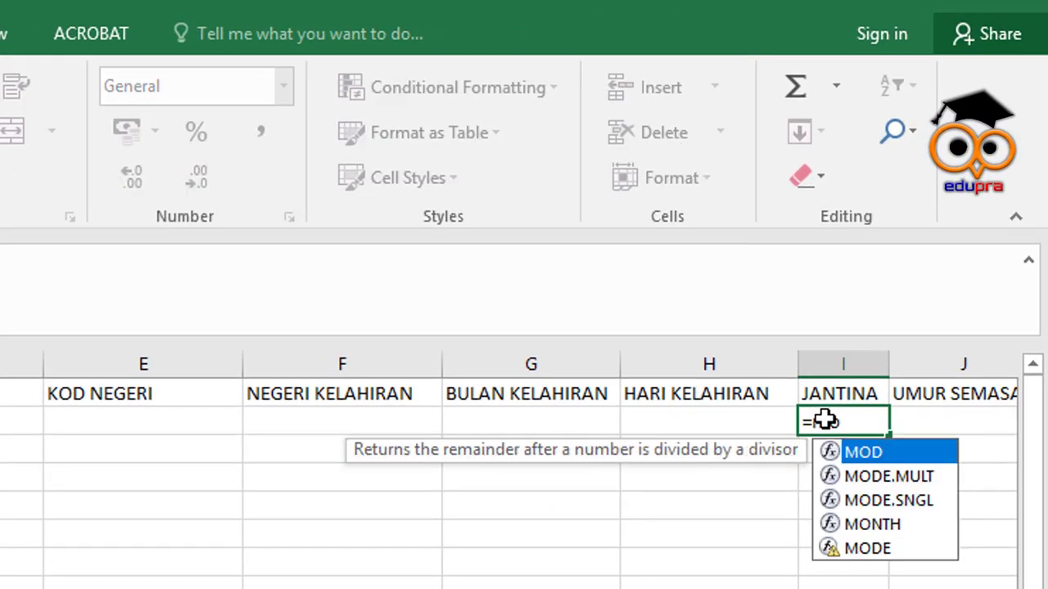
pyautogui.press('BackSpace')
pyautogui.press('BackSpace')
pyautogui.write('M')
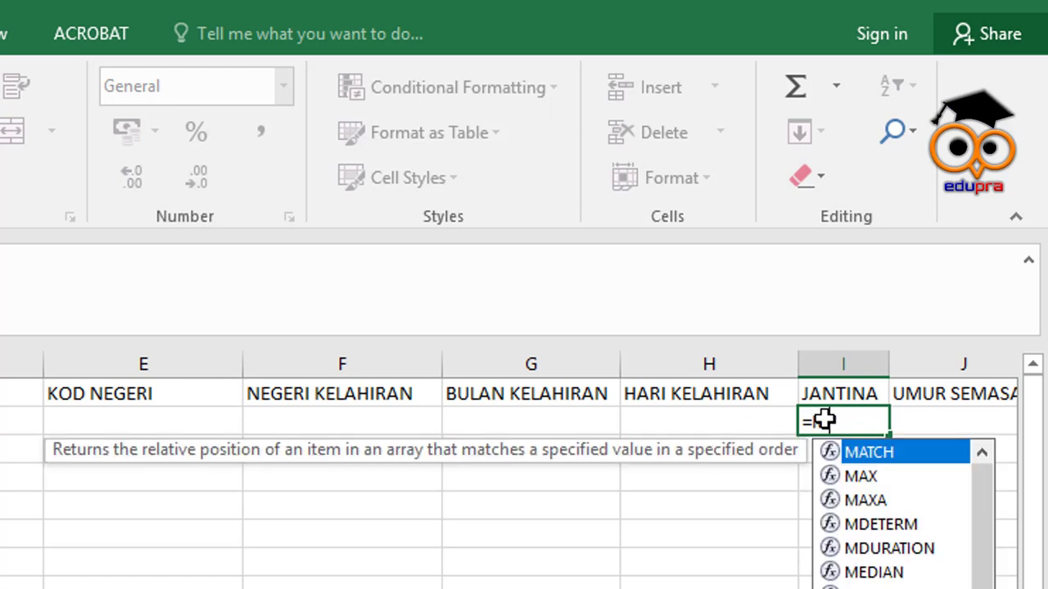
pyautogui.write('OD(')
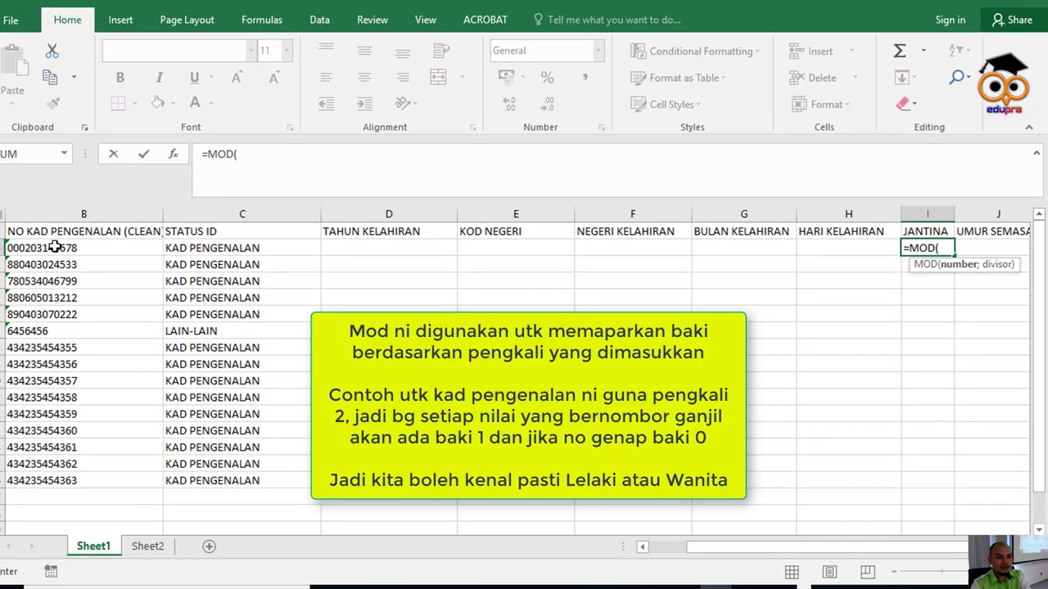
pyautogui.click(51, 247)
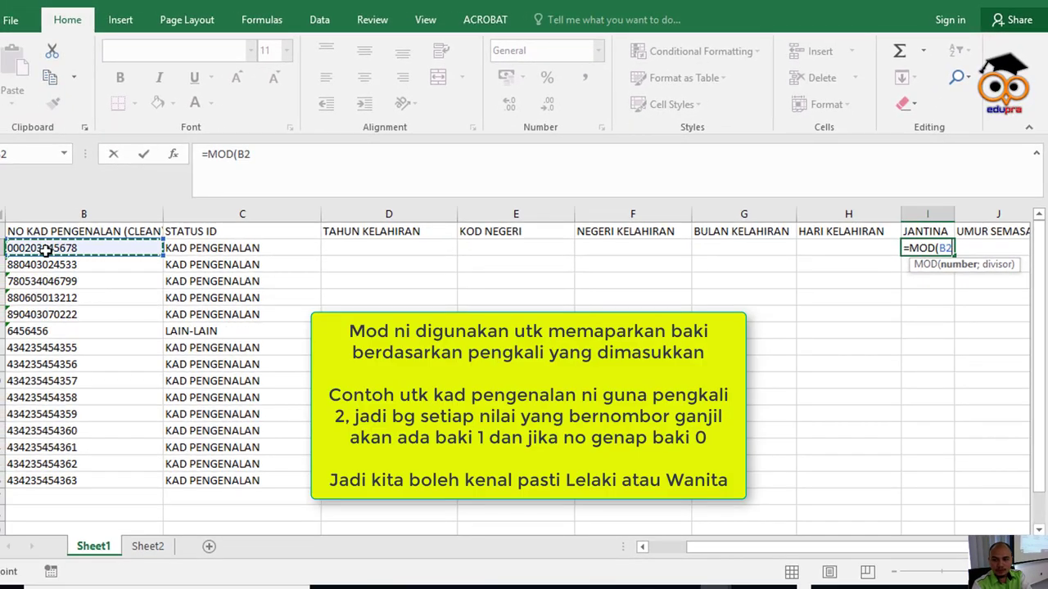
pyautogui.write(';2')
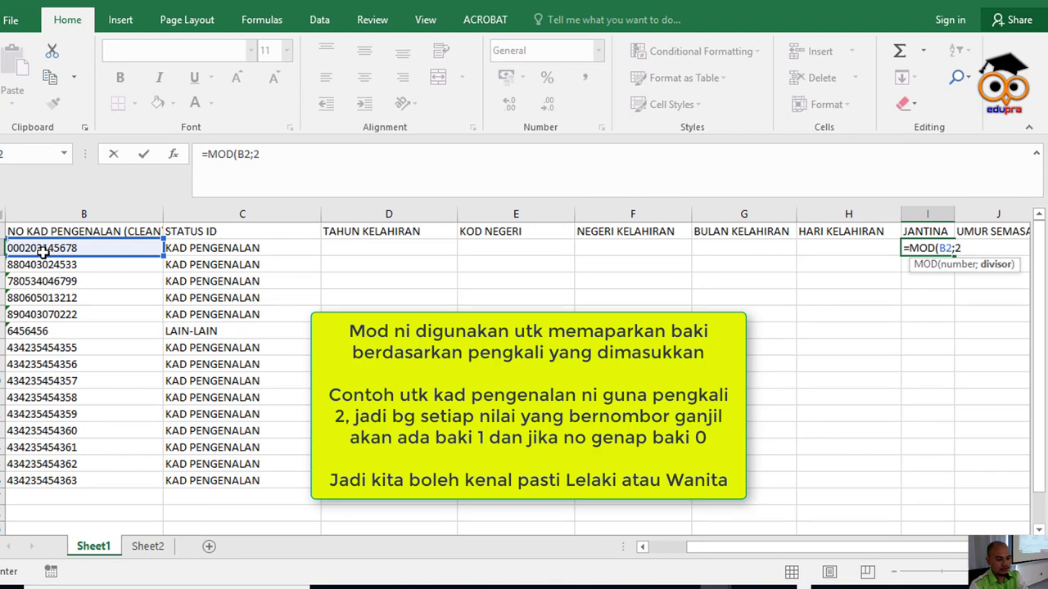
pyautogui.write(')')
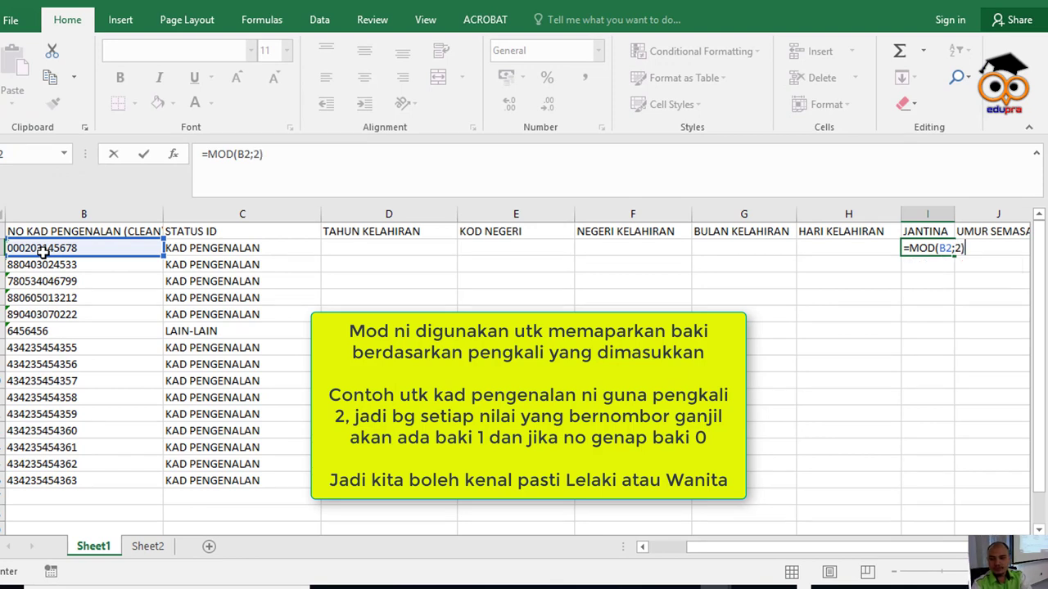
pyautogui.press('Return')
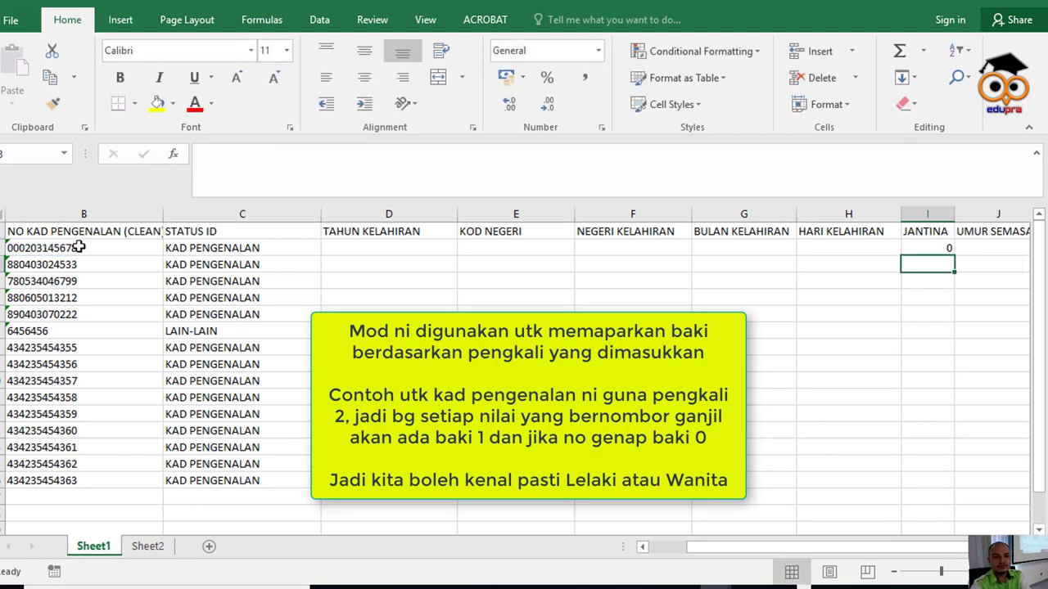
pyautogui.click(929, 251)
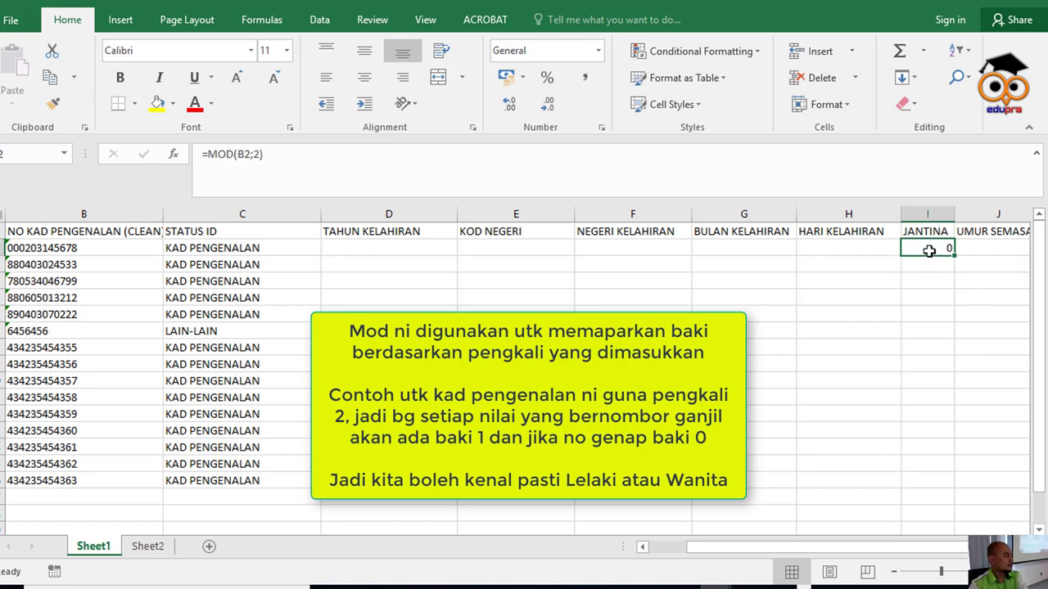
pyautogui.click(362, 160)
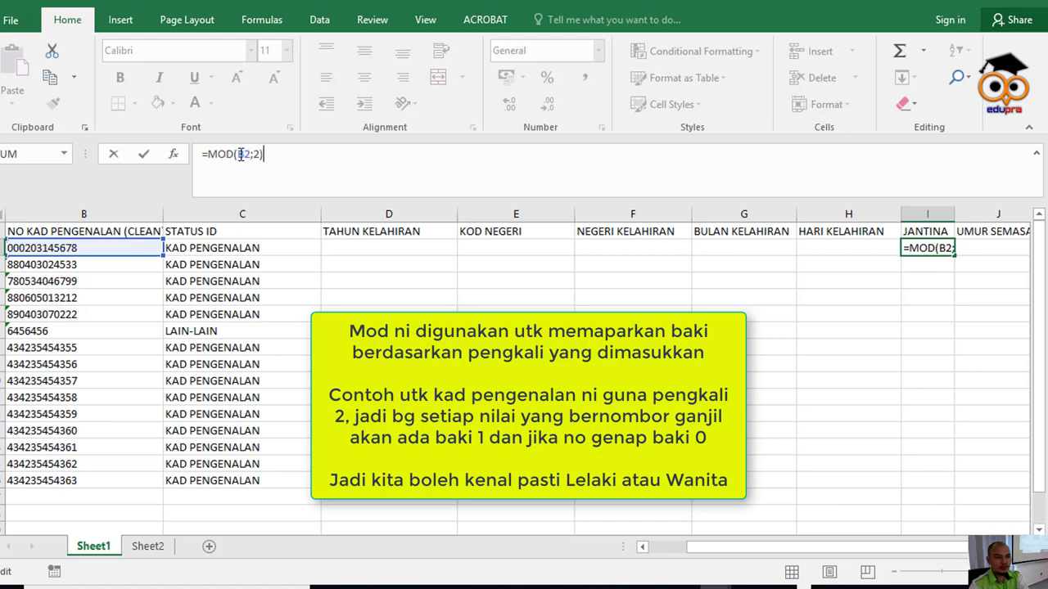
pyautogui.doubleClick(243, 155)
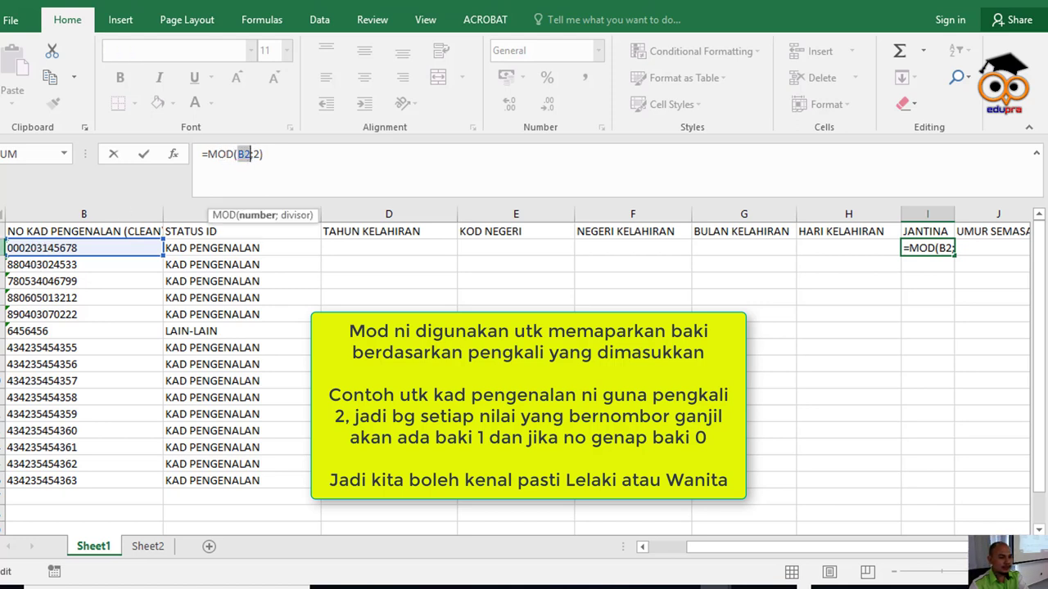
pyautogui.moveTo(784, 554); pyautogui.dragTo(748, 553)
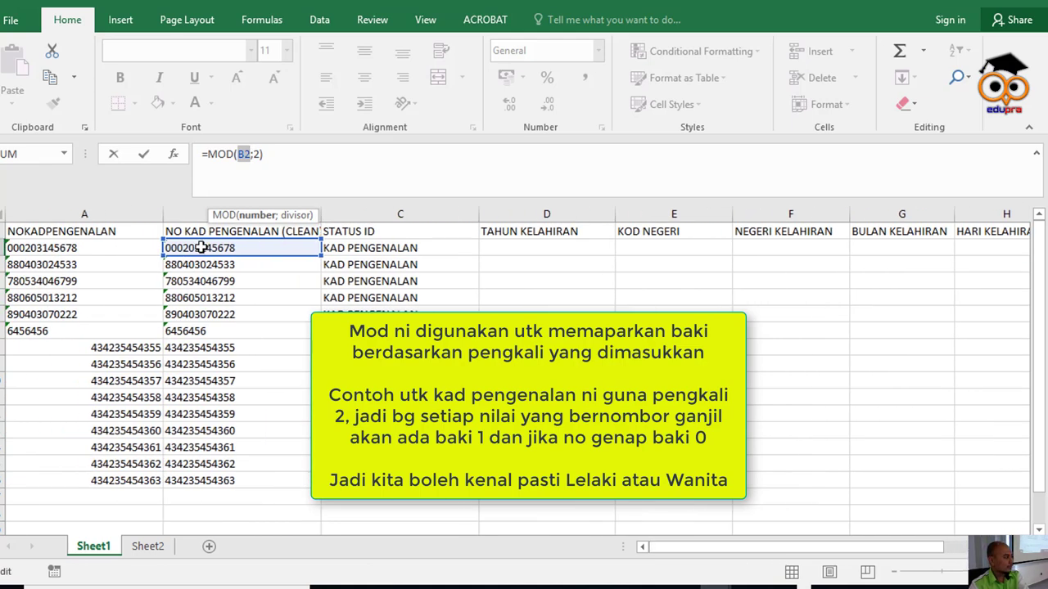
pyautogui.click(254, 154)
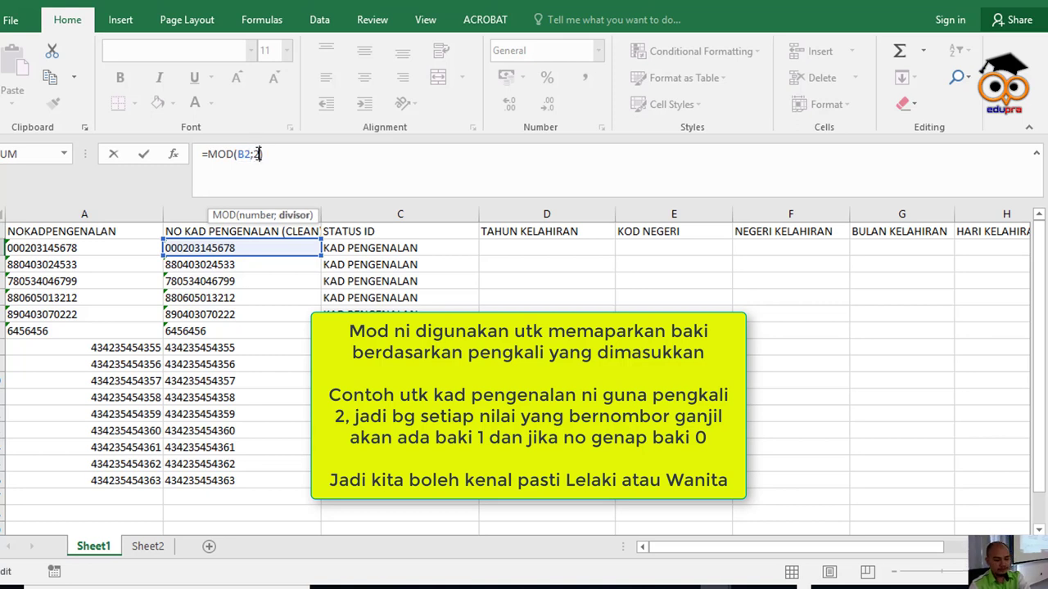
pyautogui.press('Return')
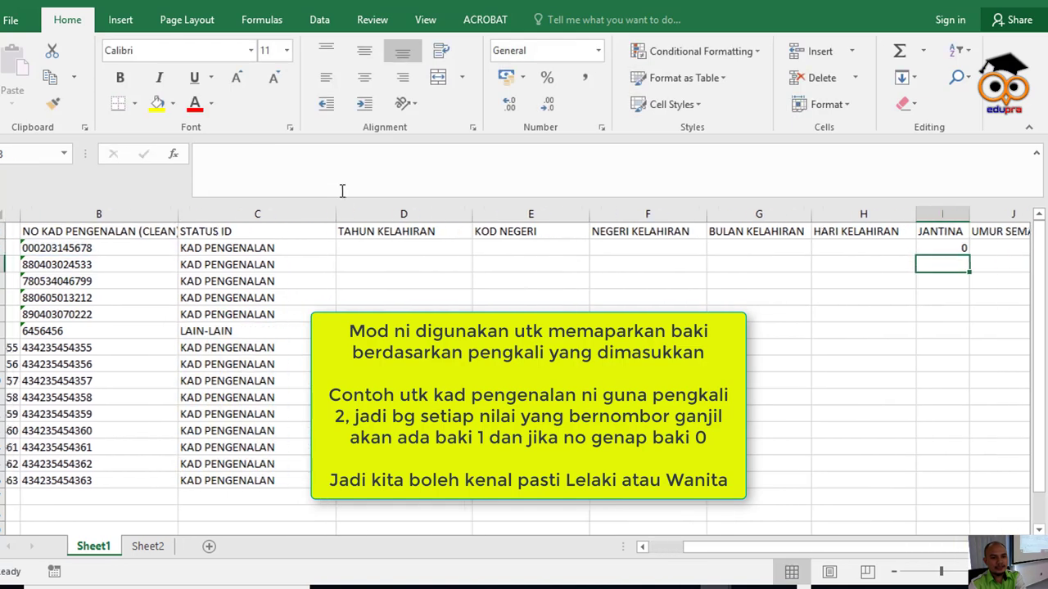
pyautogui.click(940, 248)
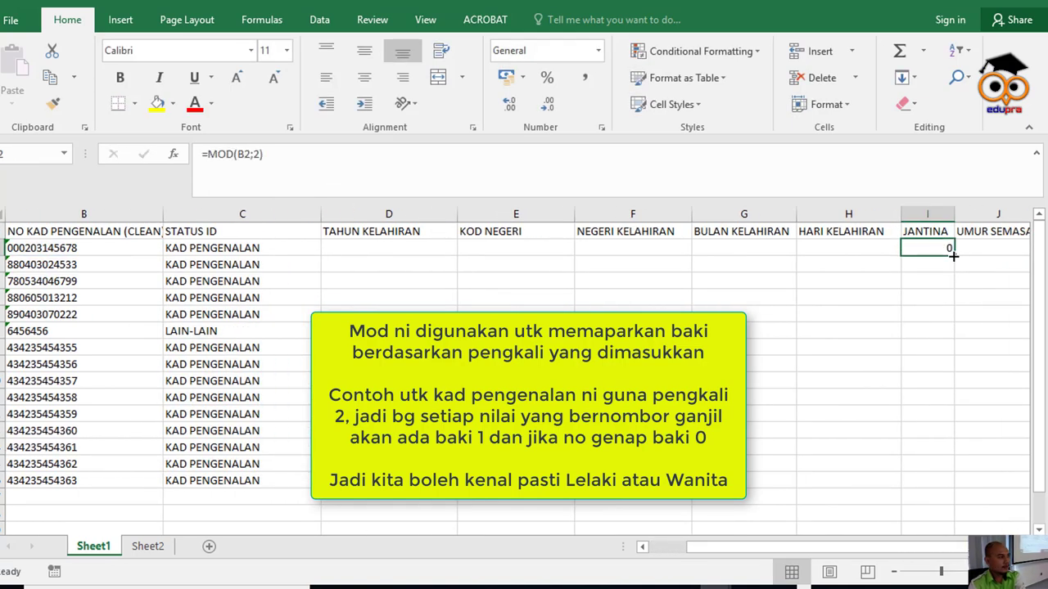
# - Fill the =MOD(B2;2) formula from I2 down the JANTINA column to the last IC row
pyautogui.press('super+plus')
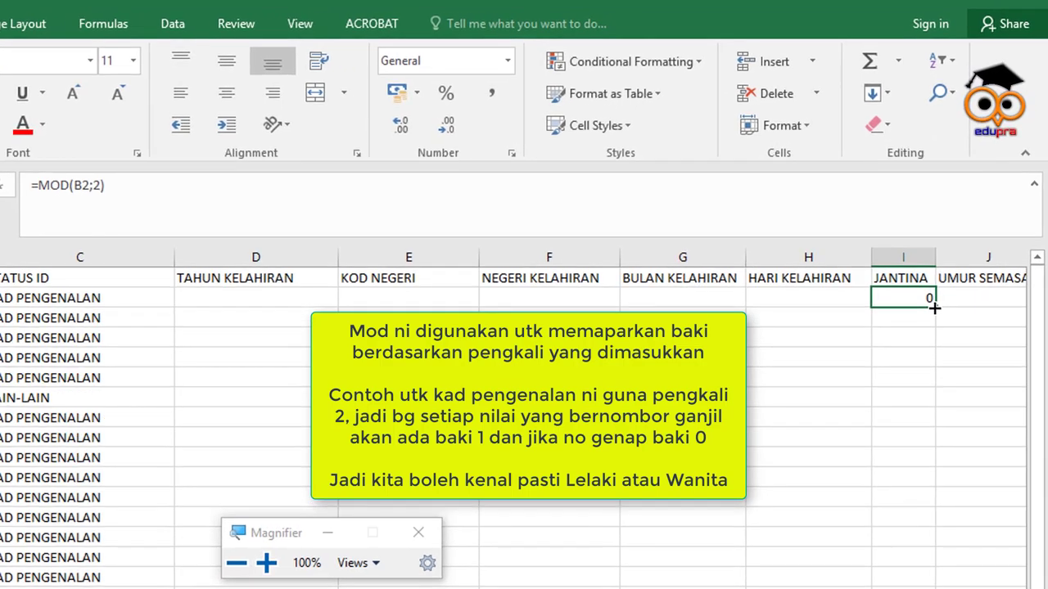
pyautogui.doubleClick(934, 307)
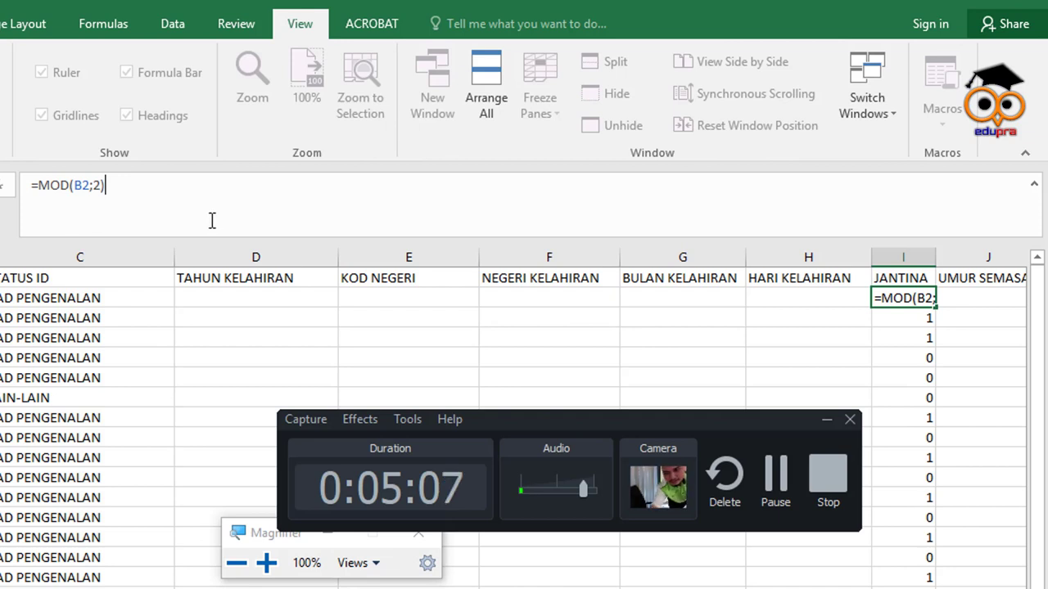
pyautogui.click(784, 509)
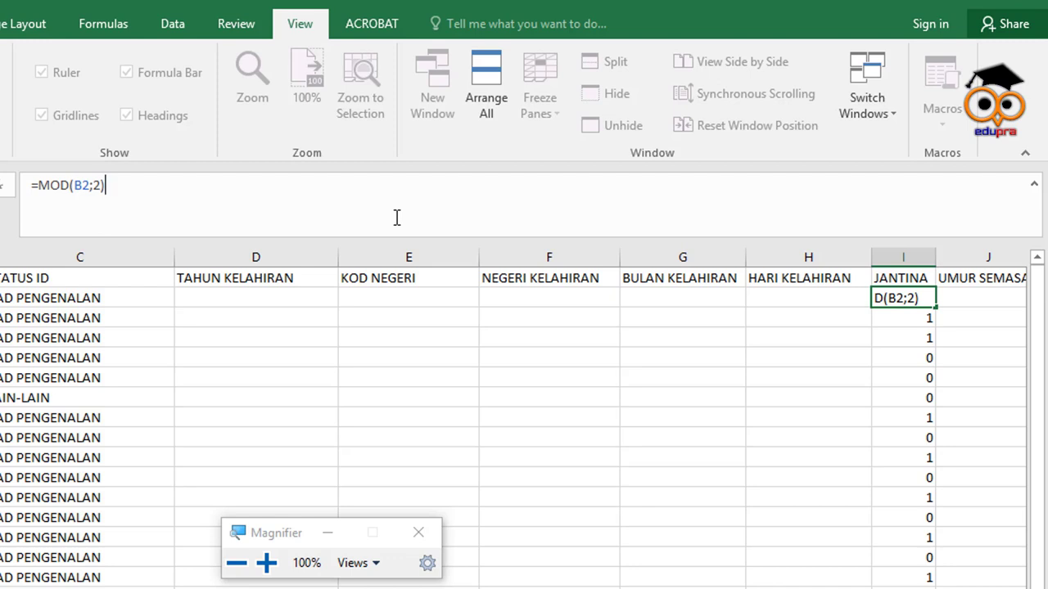
# - Rewrite I2 as =IF(MOD(B2;2)=0;"PEREMPUAN";"LELAKI") in the formula bar
pyautogui.press('Left')
pyautogui.hotkey('shift', 'Left')
pyautogui.hotkey('shift', 'Left')
pyautogui.hotkey('shift', 'Left')
pyautogui.hotkey('shift', 'Left')
pyautogui.hotkey('shift', 'Left')
pyautogui.hotkey('shift', 'Left')
pyautogui.hotkey('shift', 'Left')
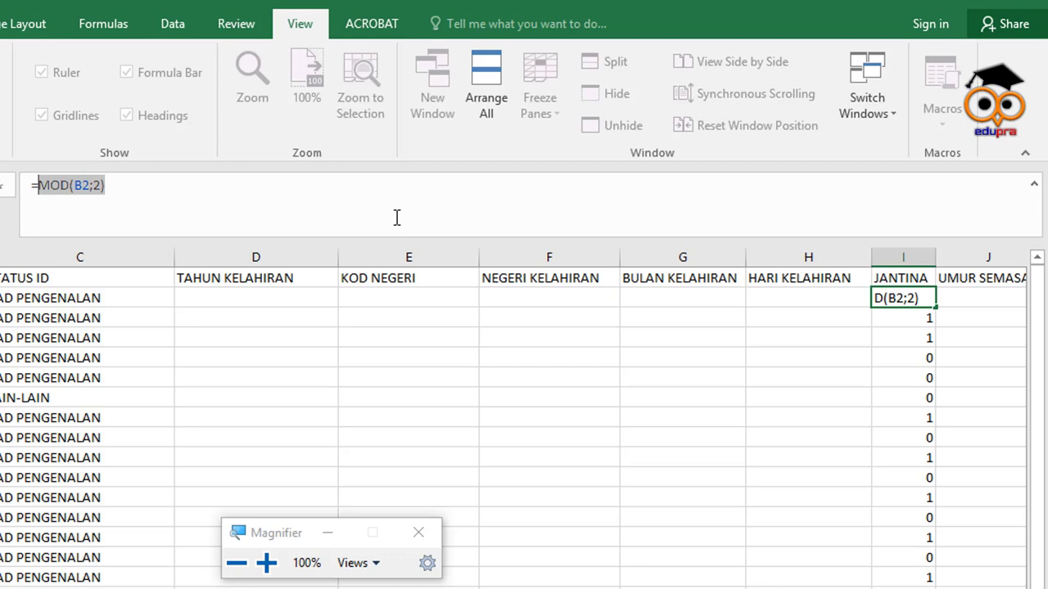
pyautogui.press('BackSpace')
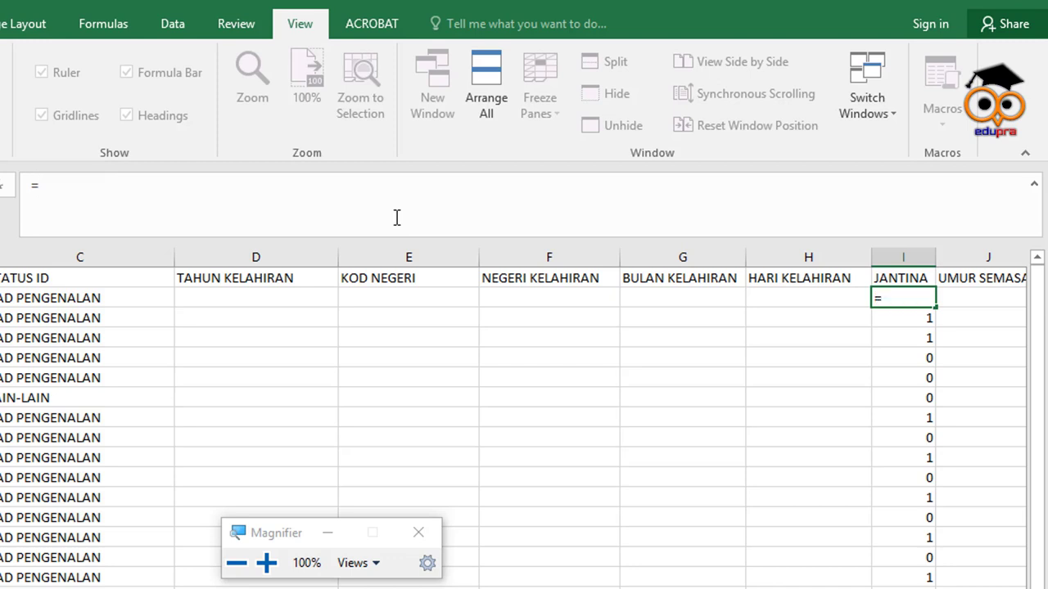
pyautogui.write('if')
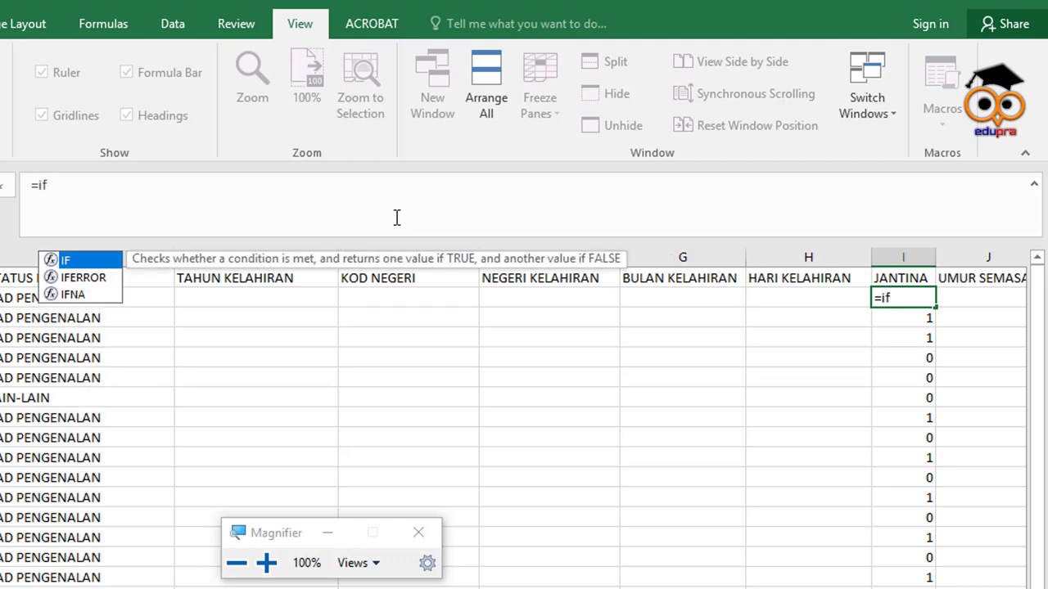
pyautogui.doubleClick(85, 261)
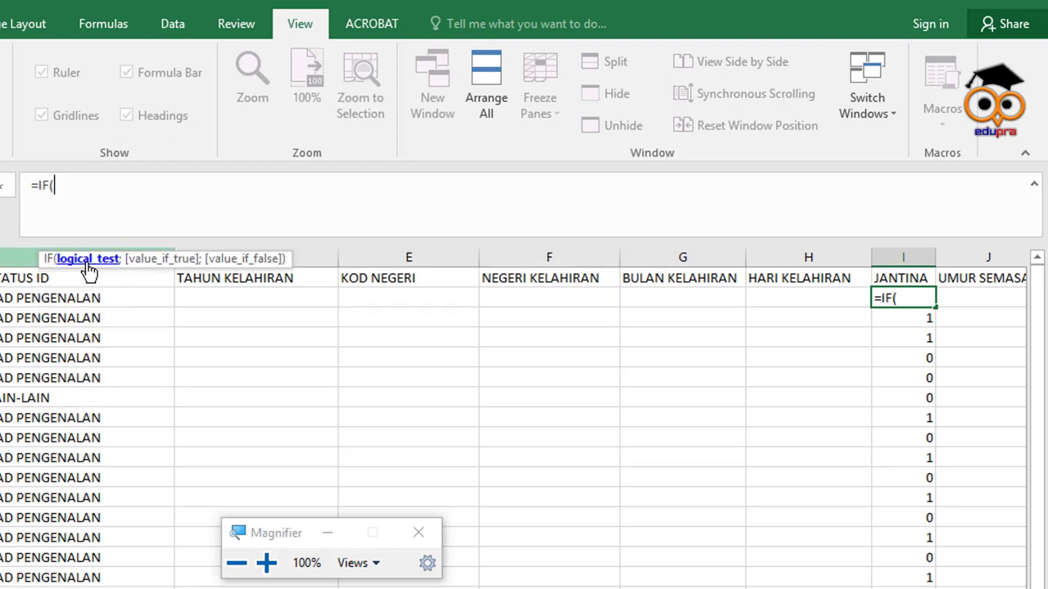
pyautogui.write('MOD(B2;2)')
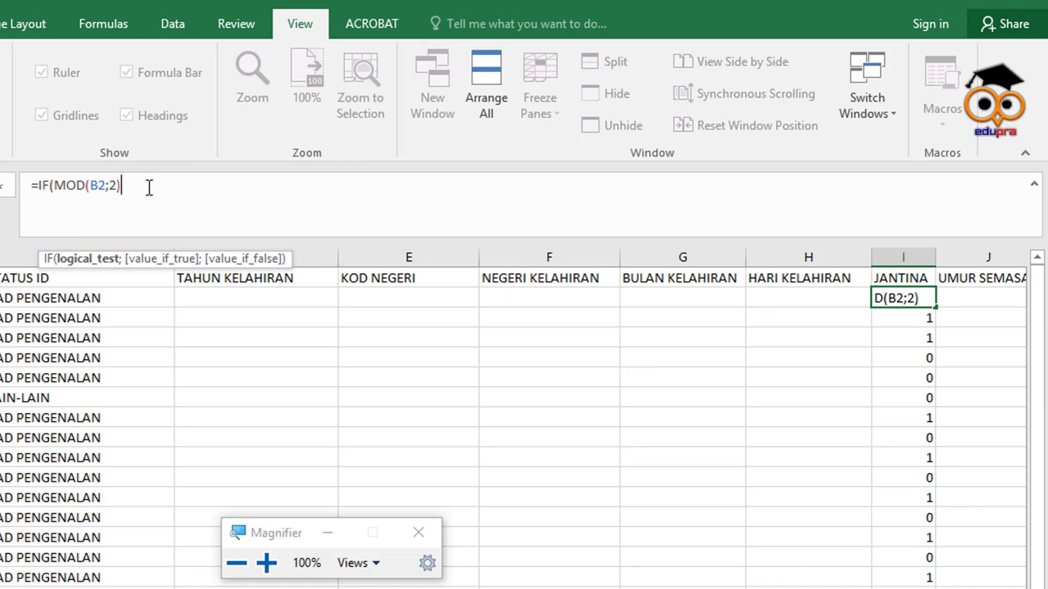
pyautogui.write('=')
pyautogui.write('0')
pyautogui.write(';')
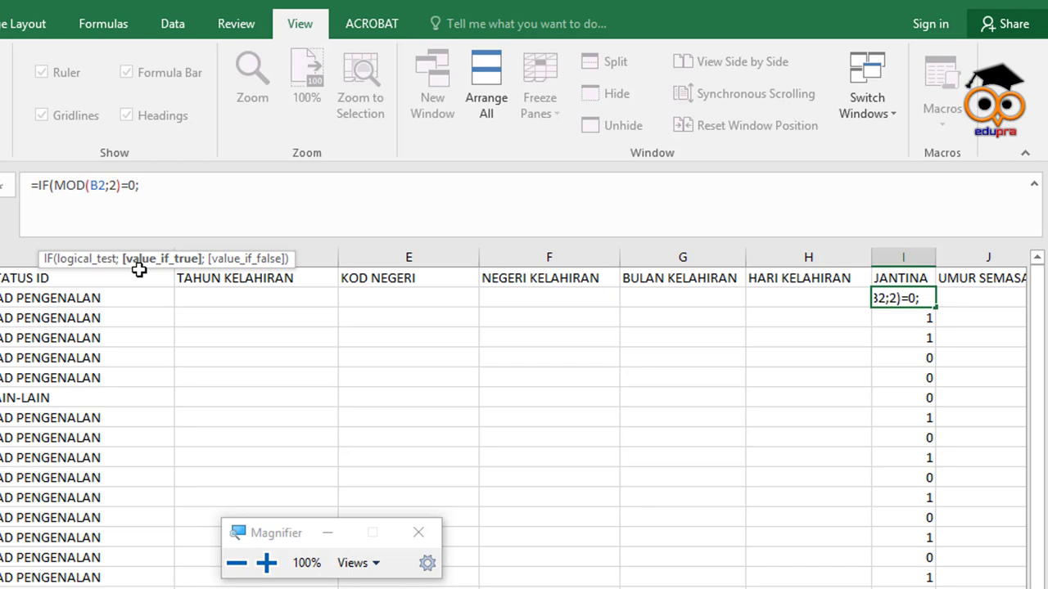
pyautogui.write('"PEREM')
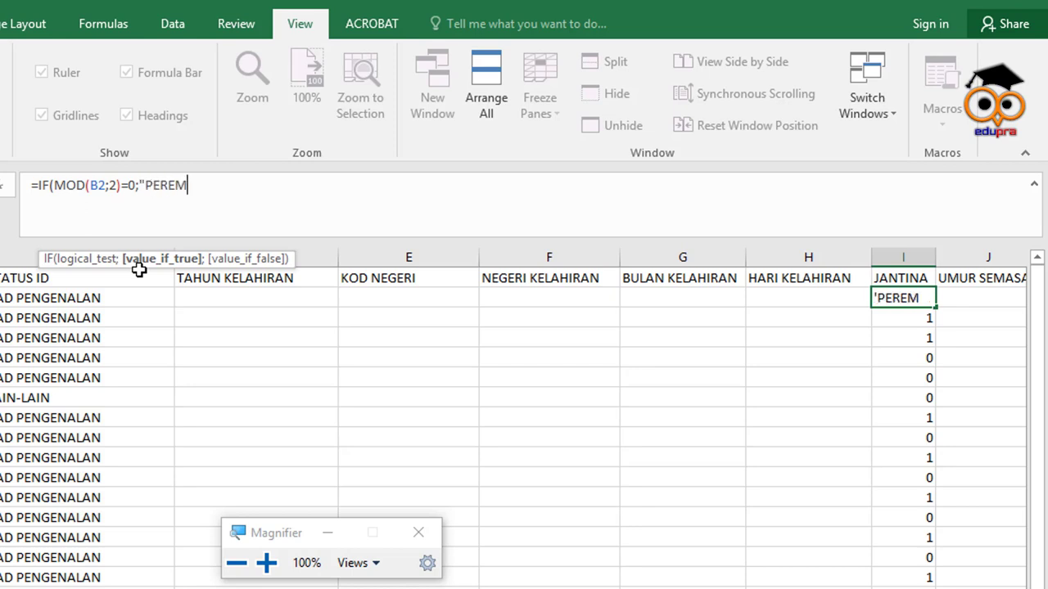
pyautogui.write('PUAN"')
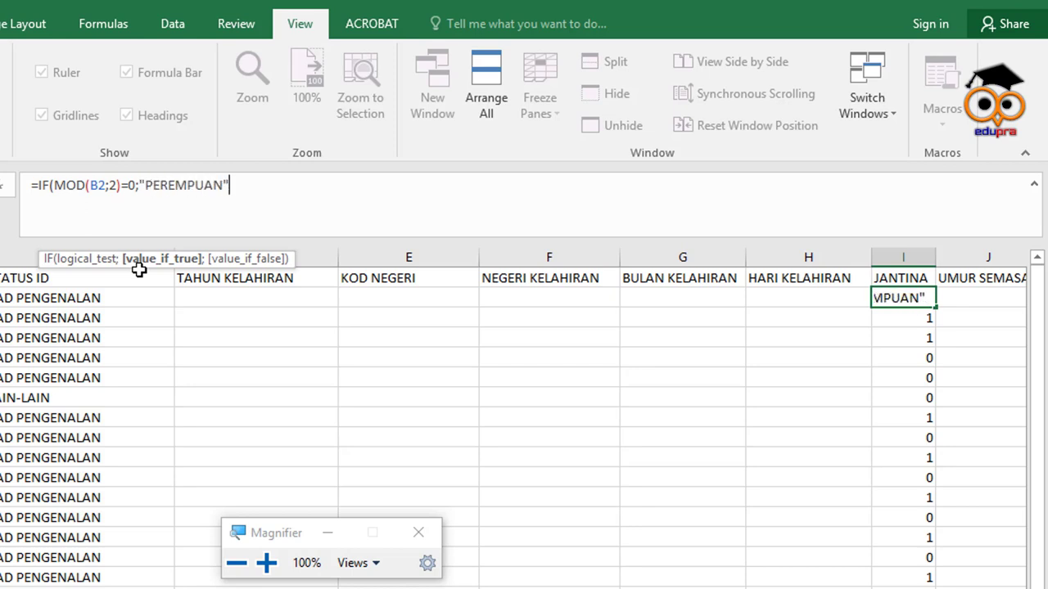
pyautogui.write(';')
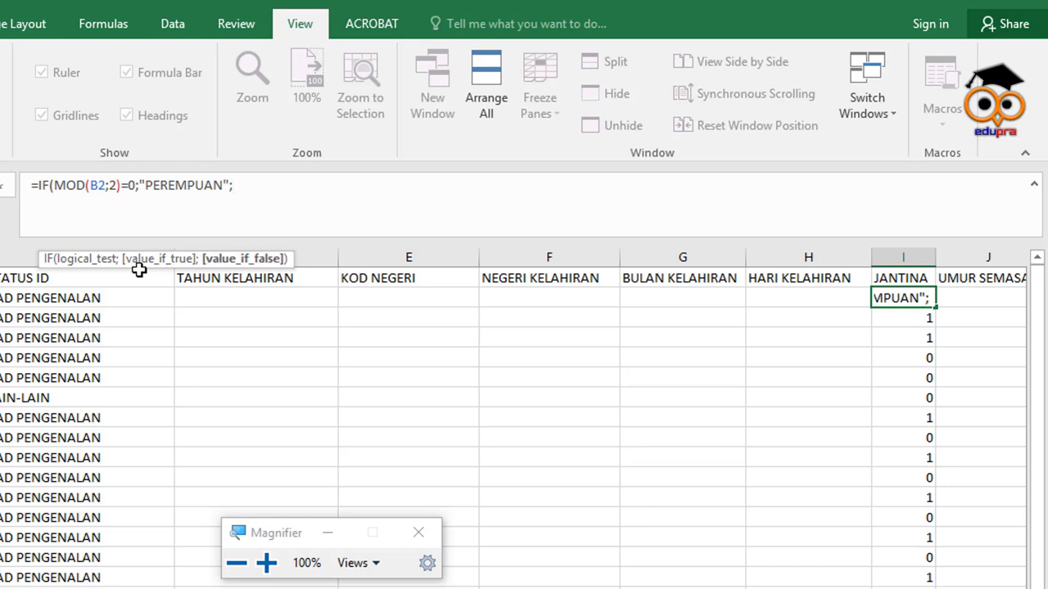
pyautogui.write('"')
pyautogui.write('LELAKI"')
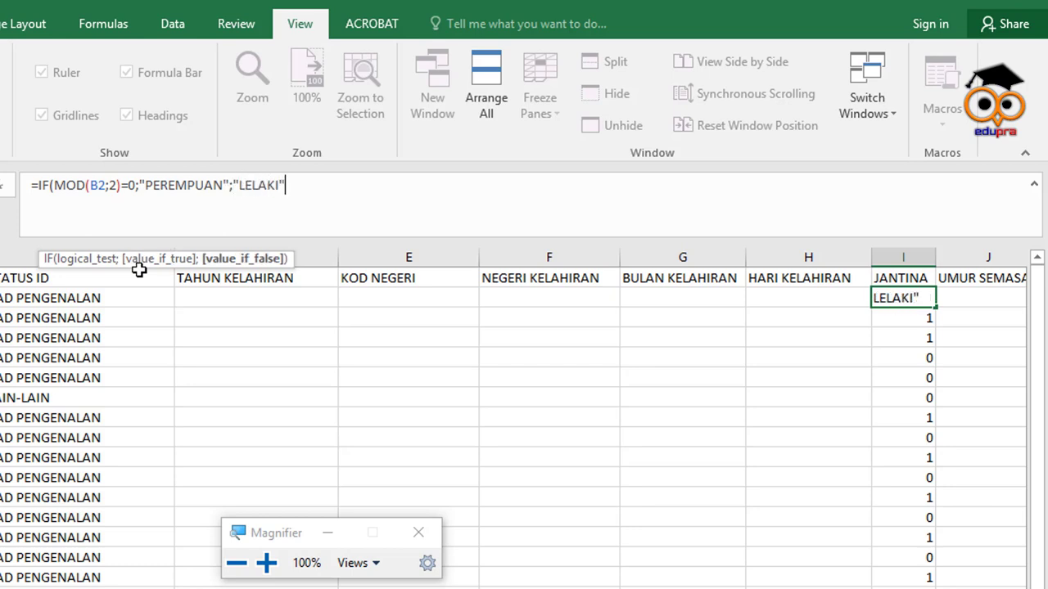
pyautogui.write(')')
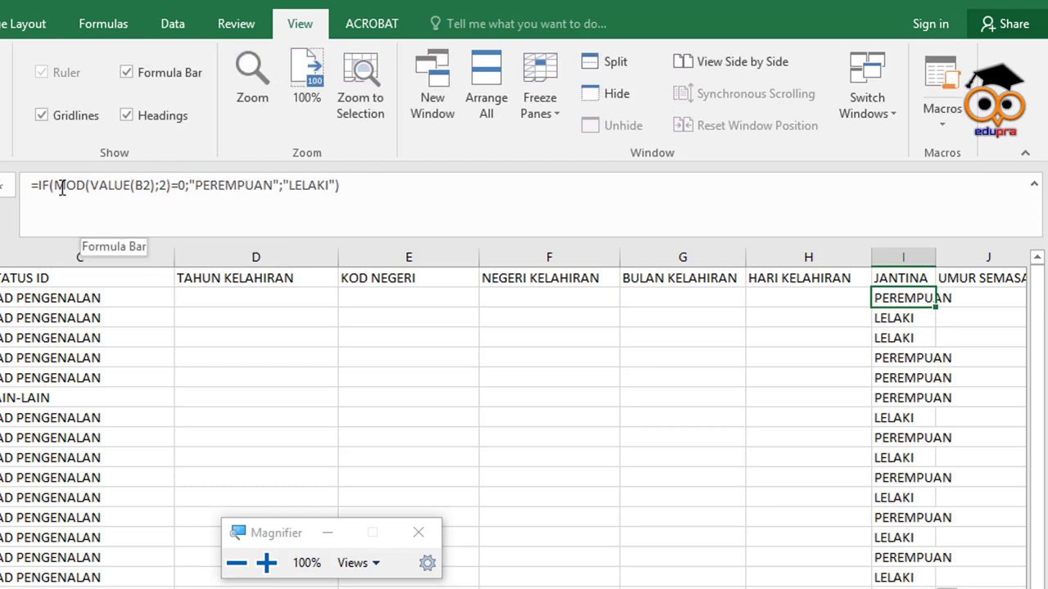
# - Inspect the VALUE(B2) part of I2's gender formula, magnifying the screen to 200%
pyautogui.click(89, 186)
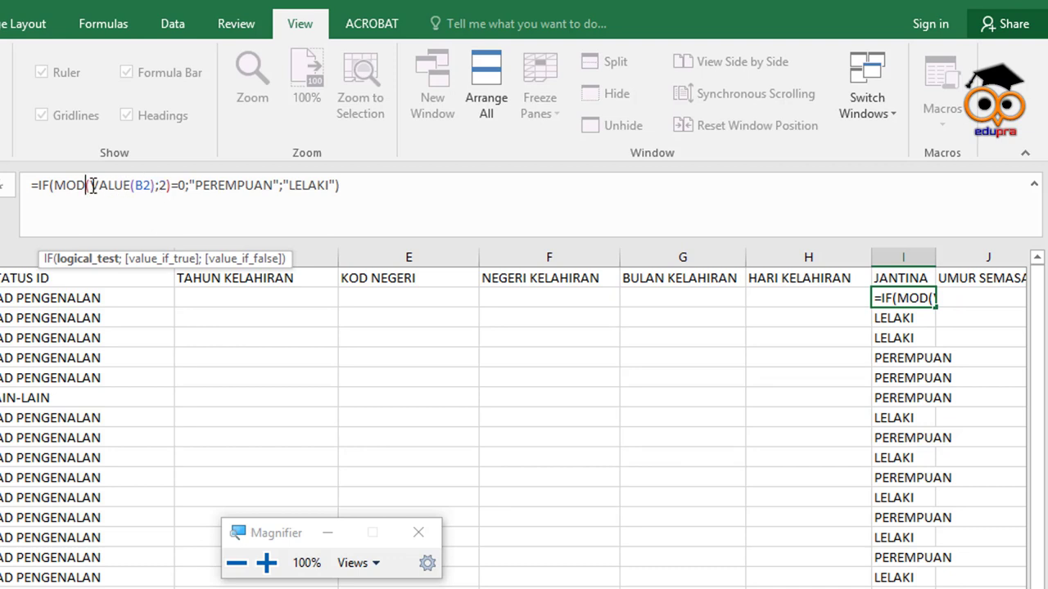
pyautogui.moveTo(91, 186); pyautogui.dragTo(127, 188)
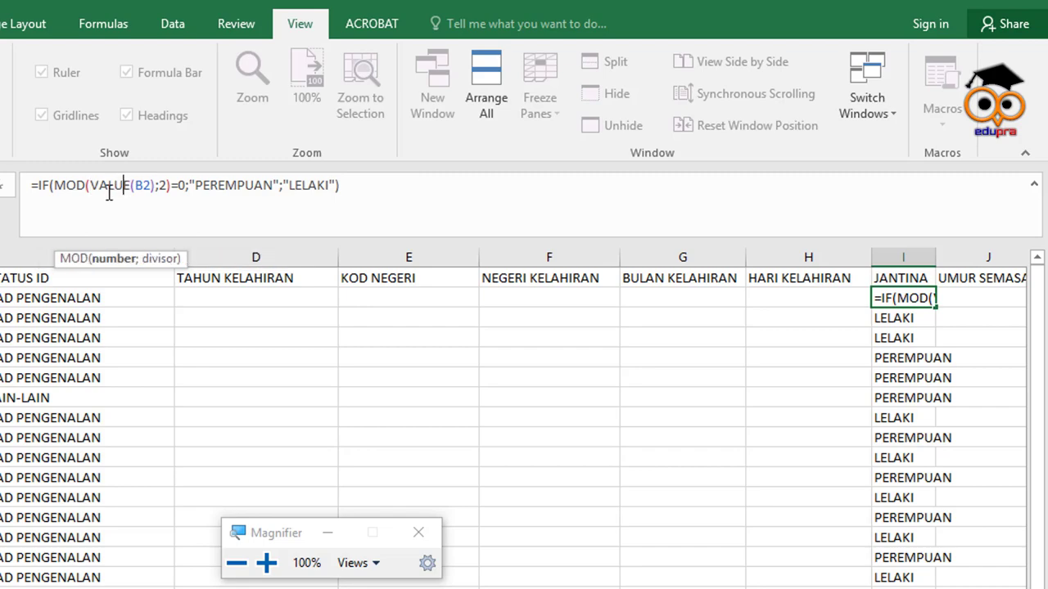
pyautogui.click(131, 186)
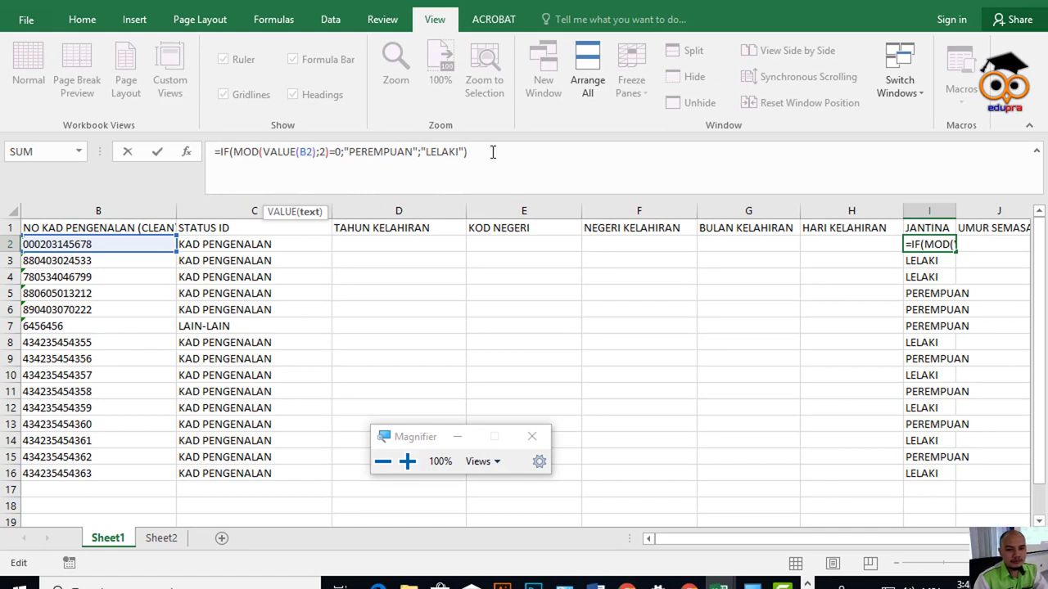
pyautogui.moveTo(492, 151); pyautogui.dragTo(214, 152)
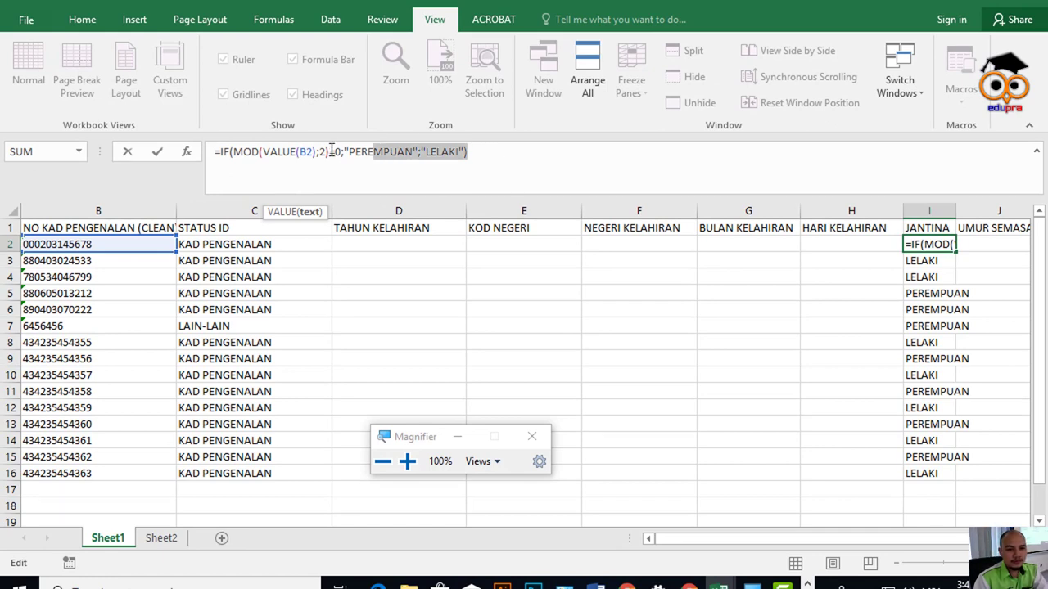
pyautogui.click(408, 461)
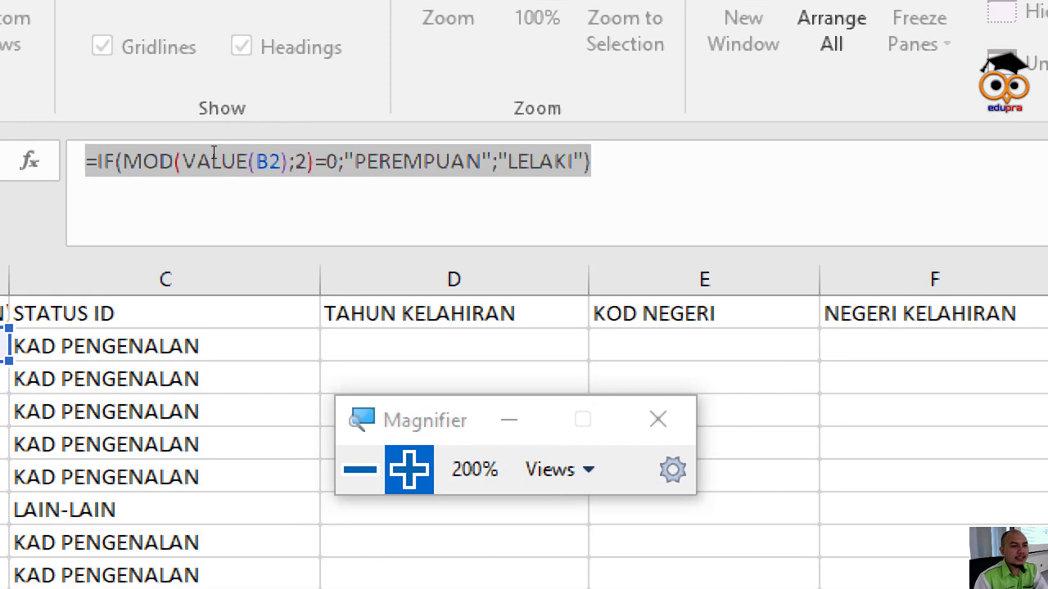
pyautogui.click(243, 156)
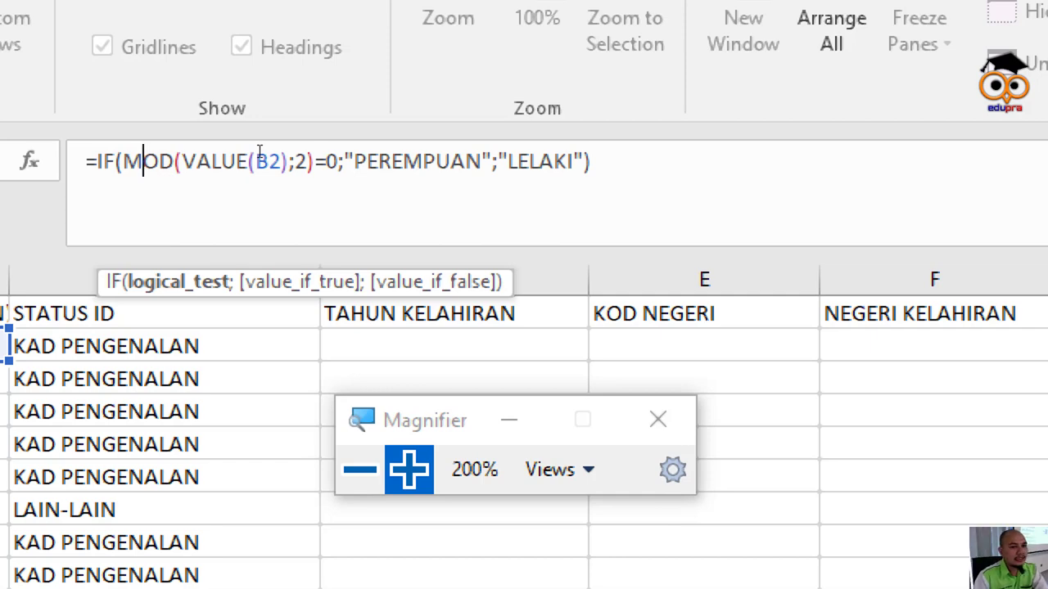
# - Review the MOD(VALUE(B2);2)=0 test and PEREMPUAN/LELAKI results, then reset magnification and pause recording
pyautogui.moveTo(173, 162); pyautogui.dragTo(280, 162)
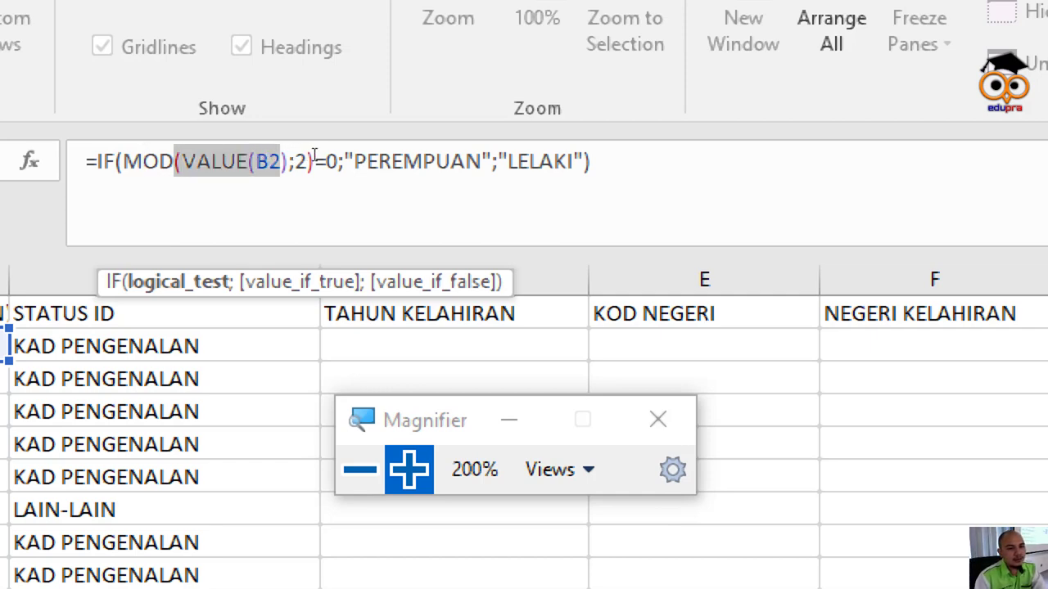
pyautogui.click(329, 160)
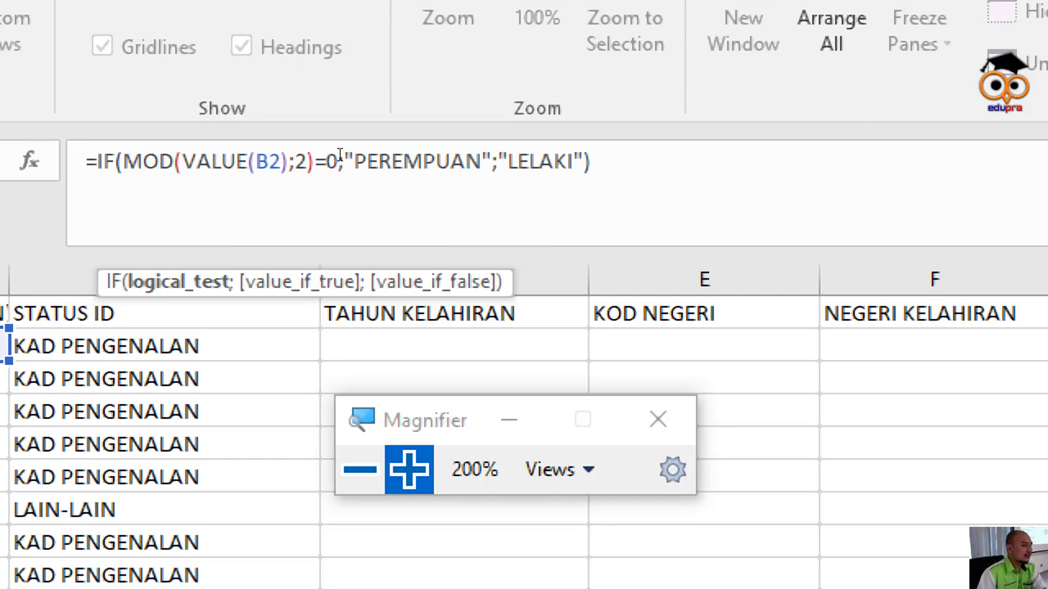
pyautogui.moveTo(337, 159); pyautogui.dragTo(121, 159)
pyautogui.click(291, 160)
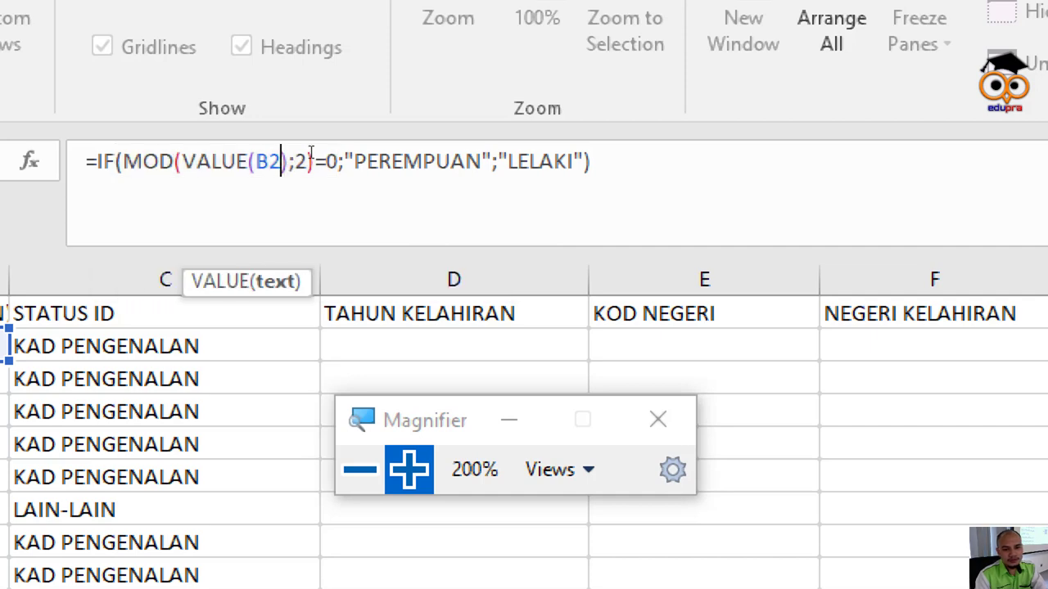
pyautogui.click(391, 153)
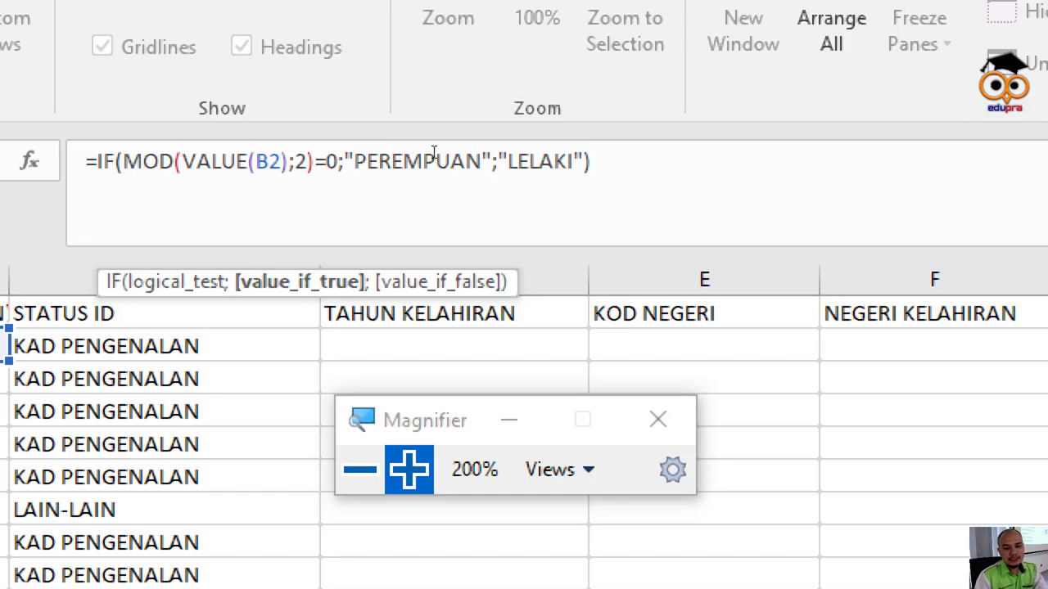
pyautogui.press('Right')
pyautogui.press('Right')
pyautogui.press('Right')
pyautogui.click(358, 315)
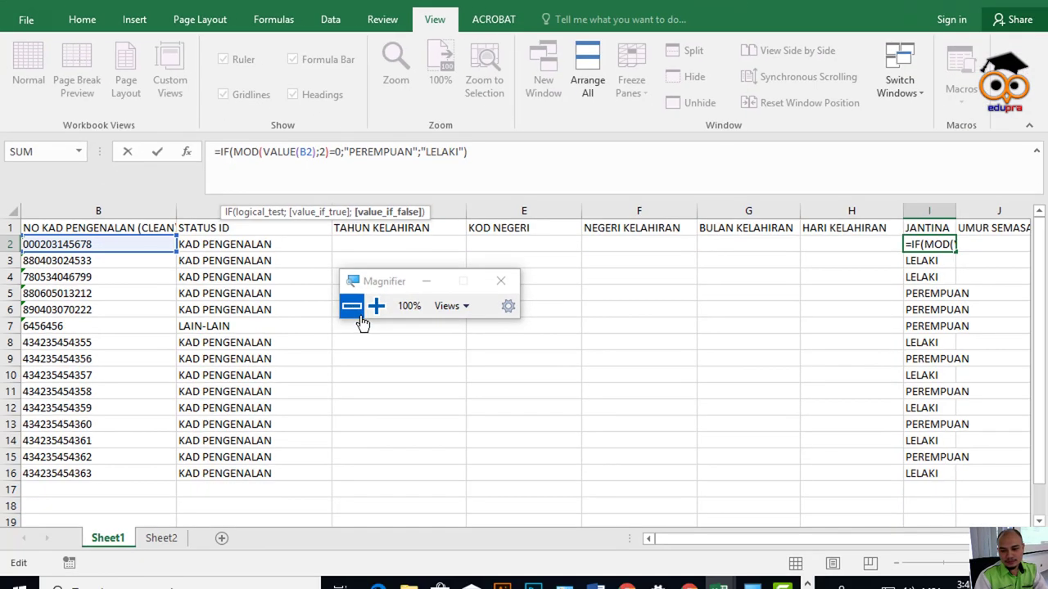
pyautogui.click(784, 581)
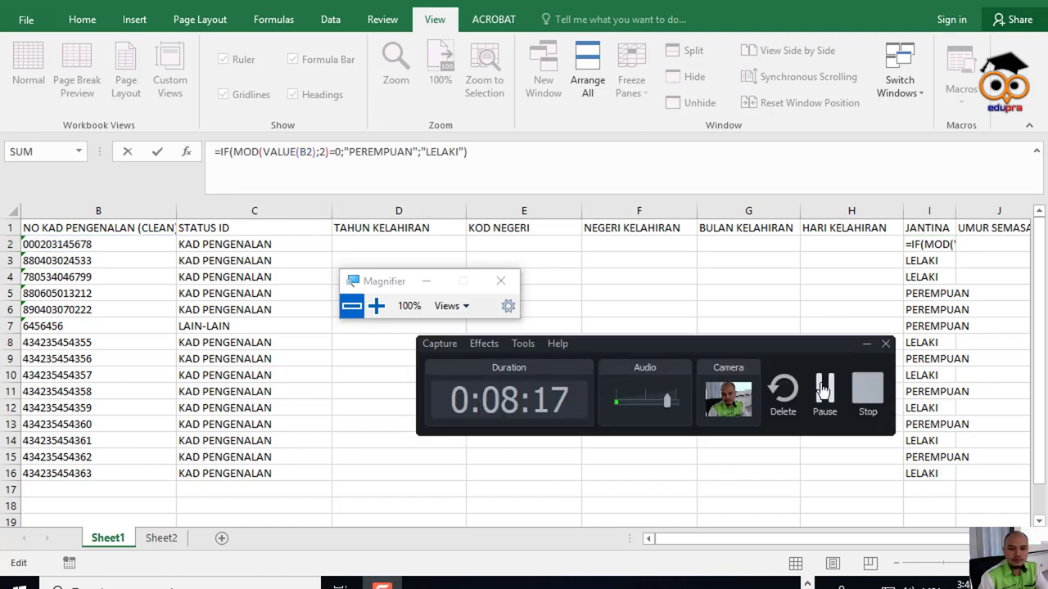
pyautogui.click(823, 391)
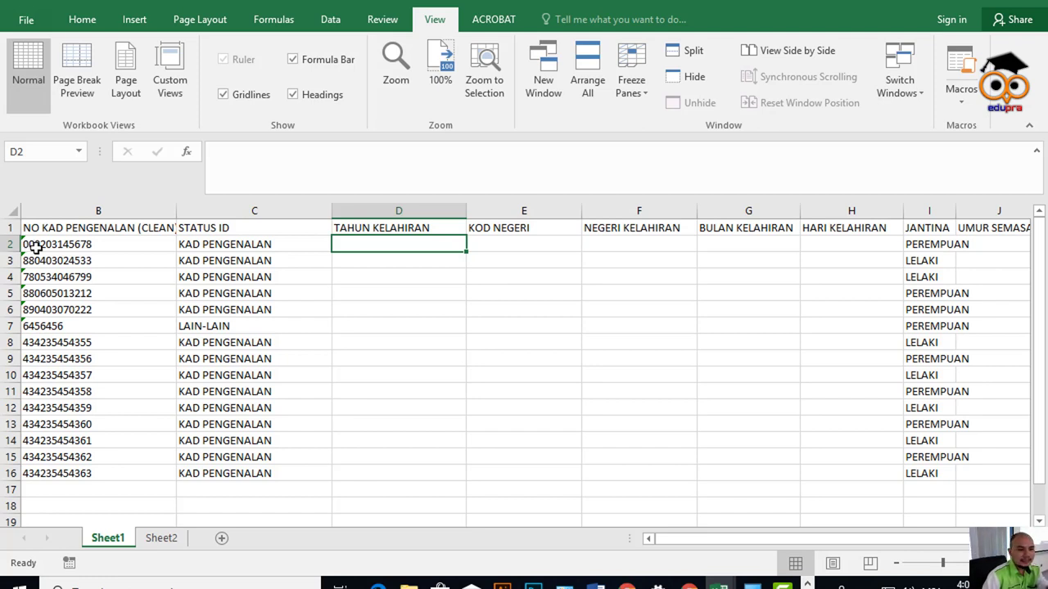
# - Type =LEFT(B2;2) into D2 under TAHUN KELAHIRAN, not yet committed
pyautogui.click(39, 246)
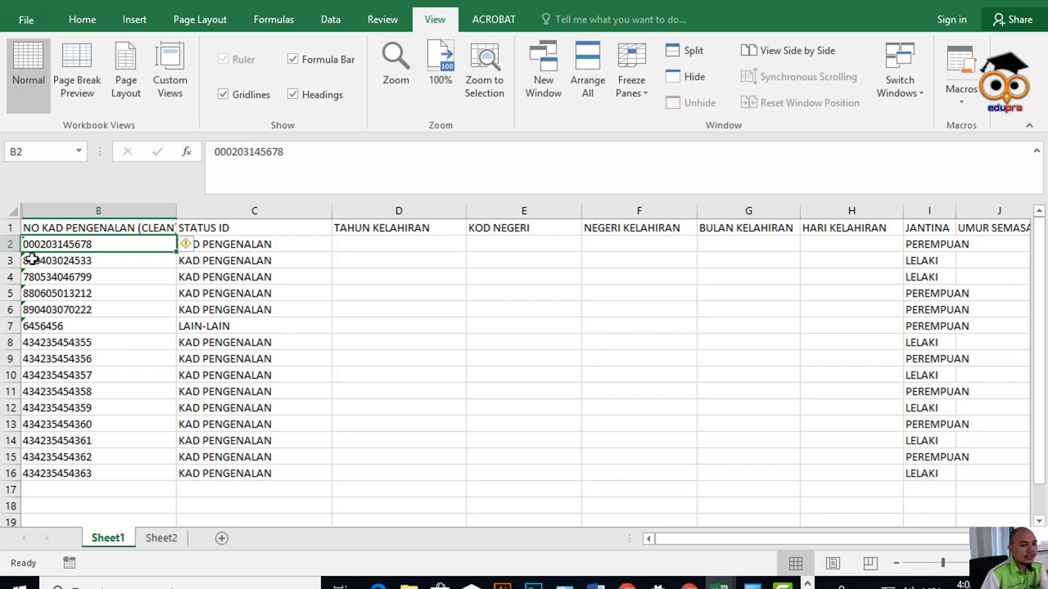
pyautogui.click(383, 245)
pyautogui.click(112, 242)
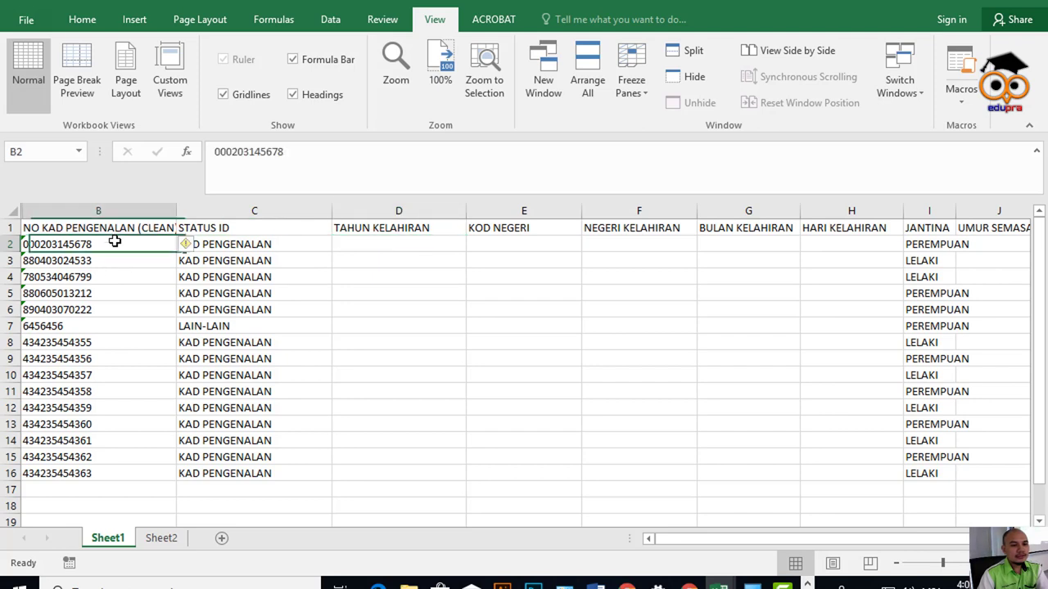
pyautogui.click(369, 246)
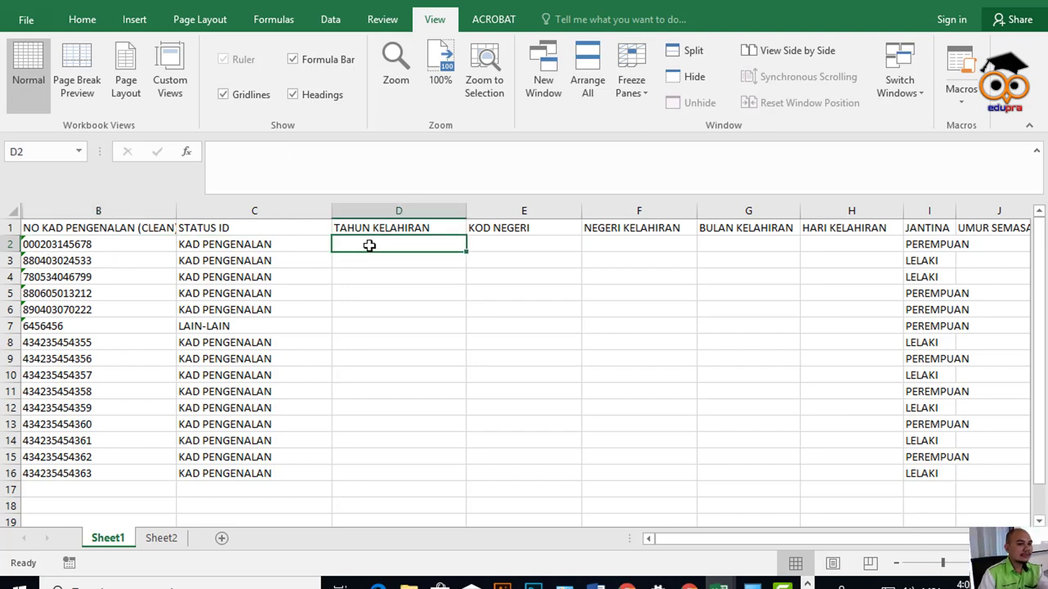
pyautogui.click(341, 168)
pyautogui.write('=')
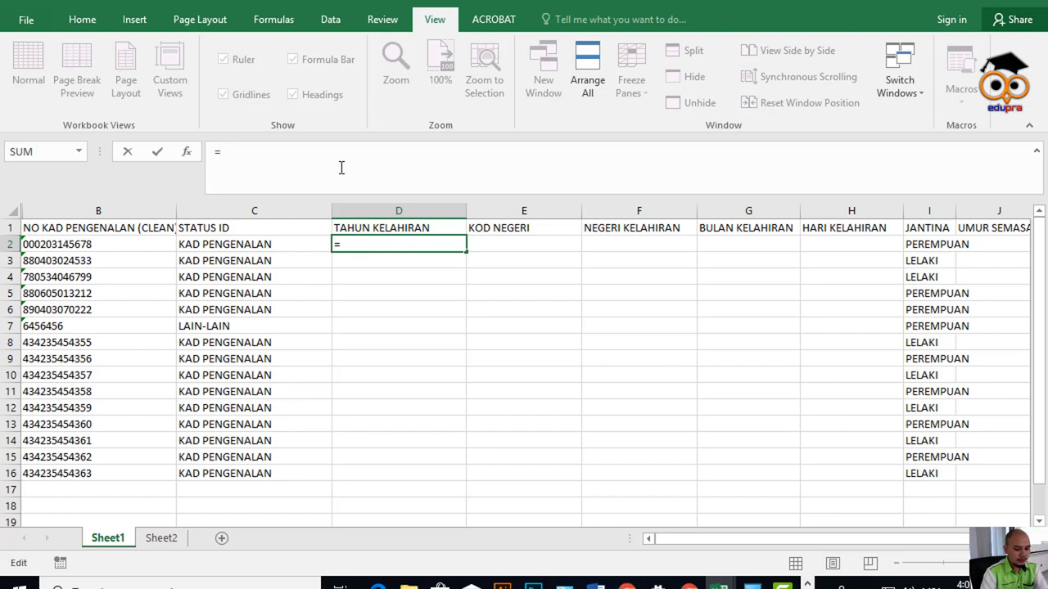
pyautogui.write('lef')
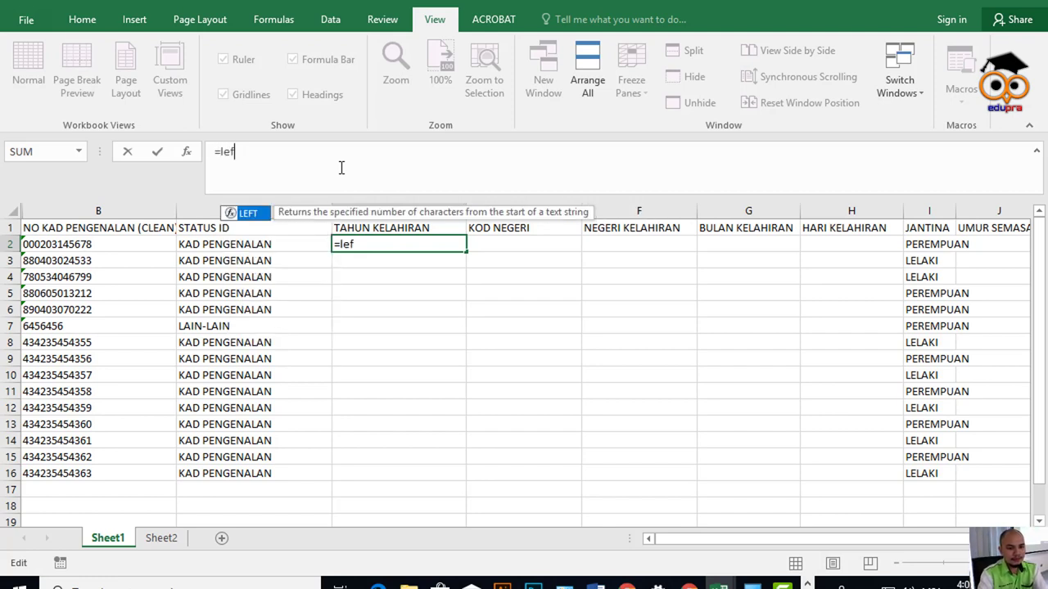
pyautogui.write('t')
pyautogui.press('BackSpace')
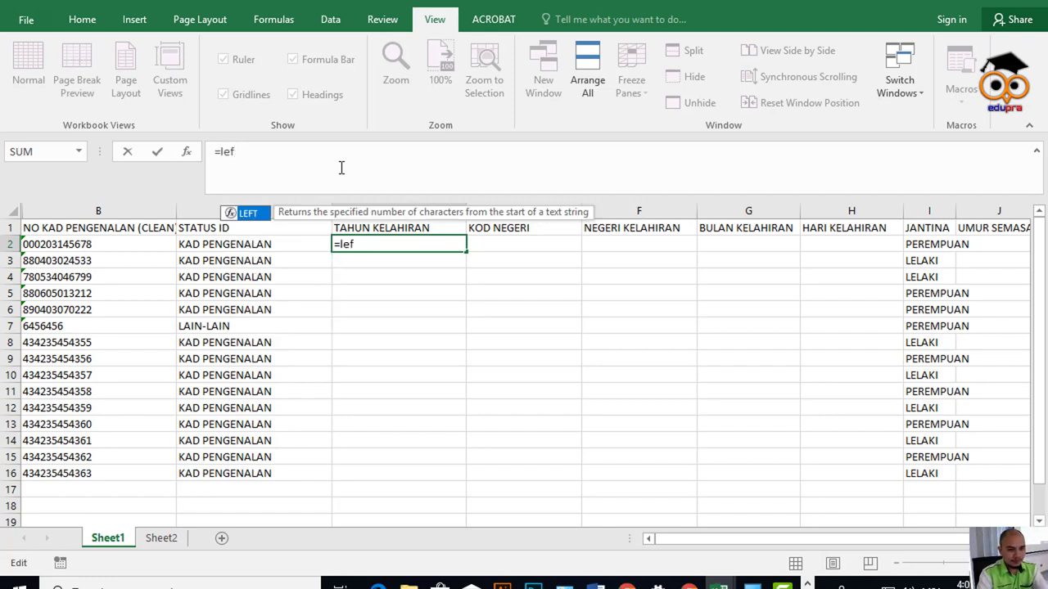
pyautogui.press('BackSpace')
pyautogui.press('BackSpace')
pyautogui.press('BackSpace')
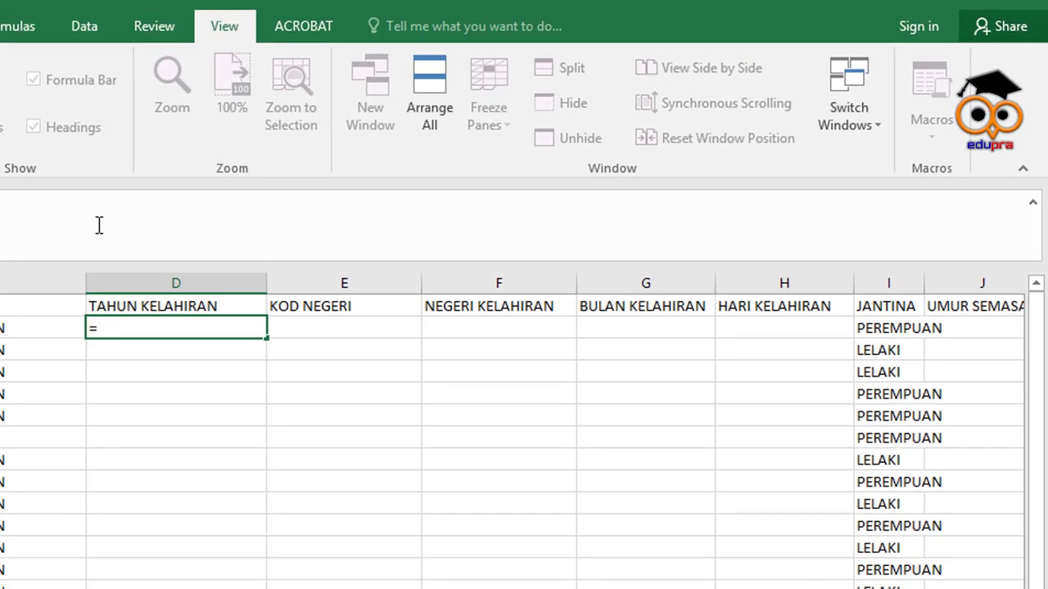
pyautogui.write('LEFT')
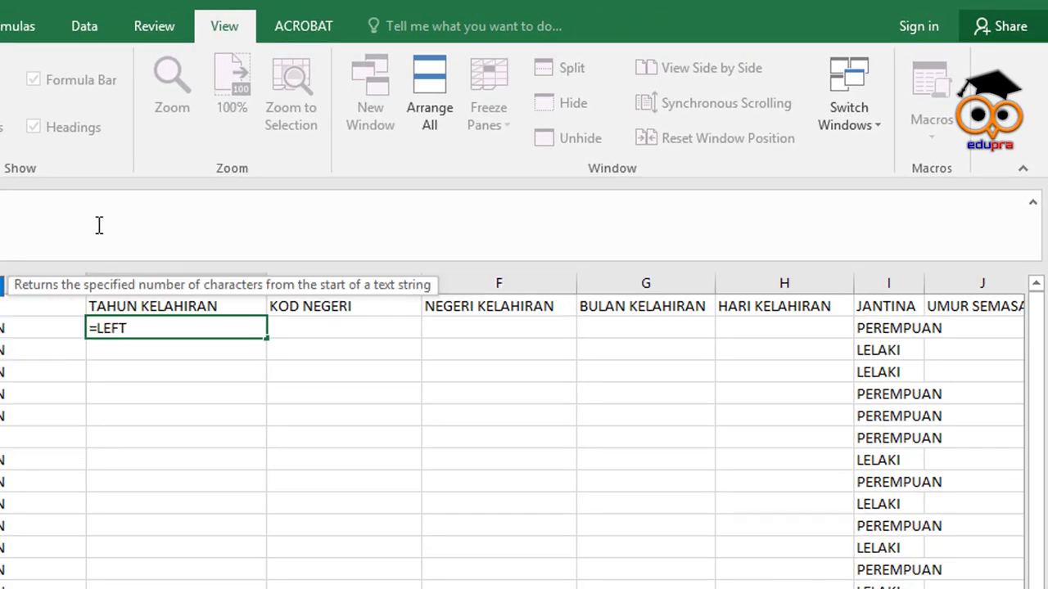
pyautogui.write('(')
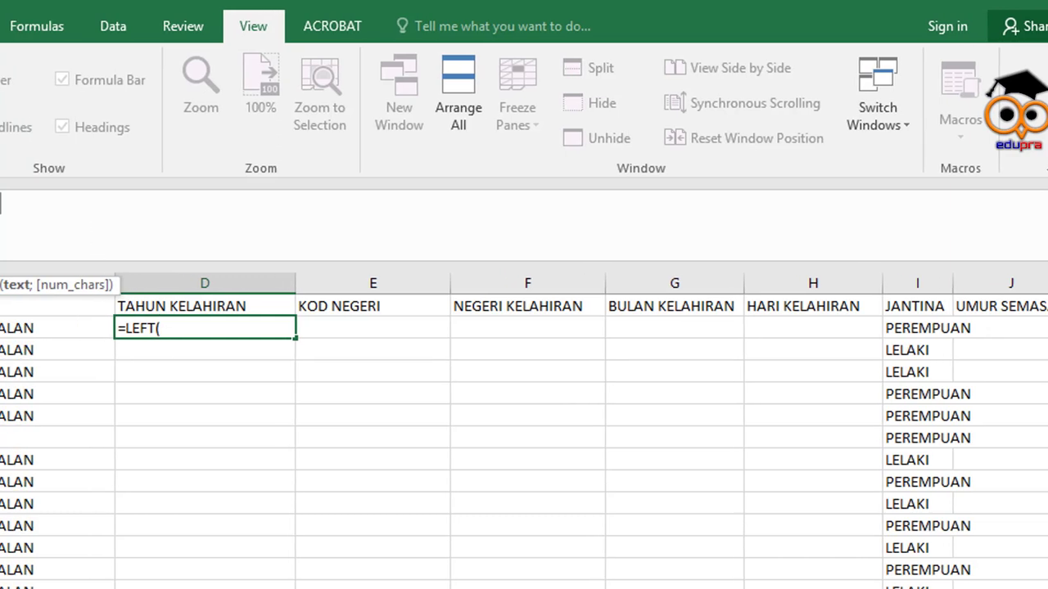
pyautogui.click(100, 325)
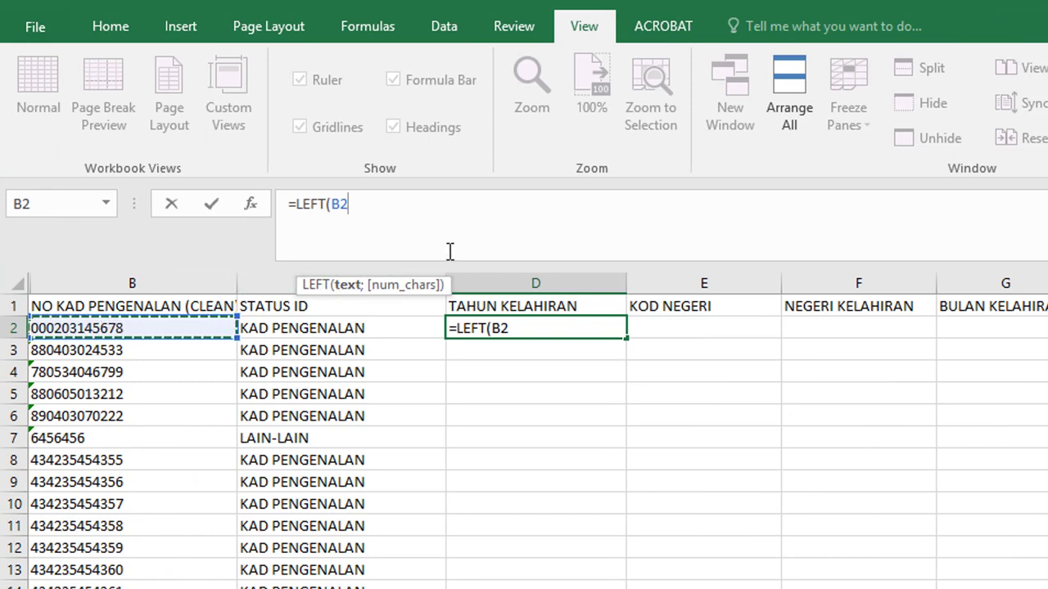
pyautogui.write(';')
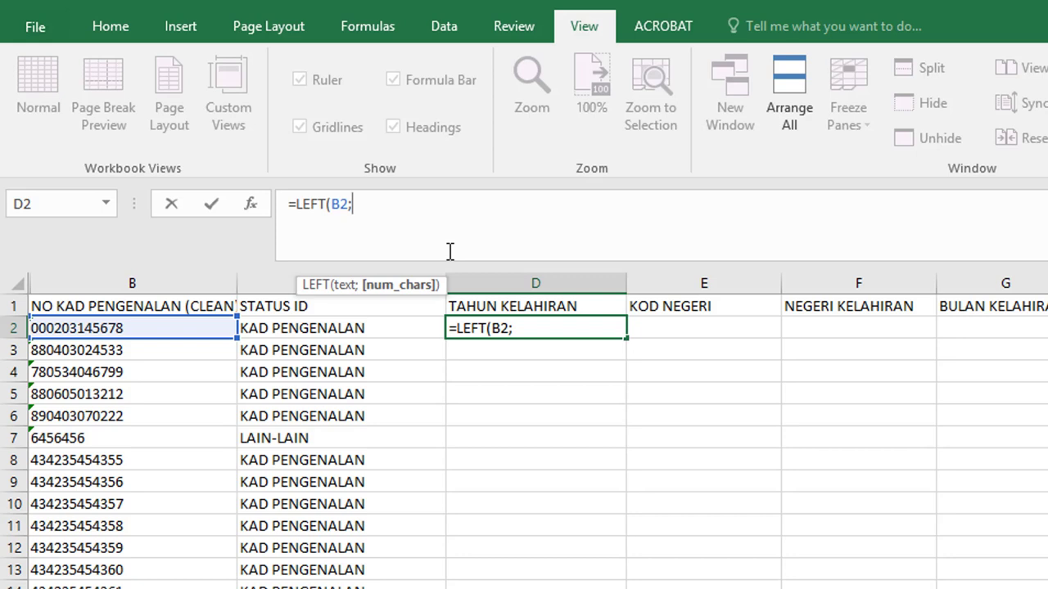
pyautogui.write('2')
pyautogui.write(')')
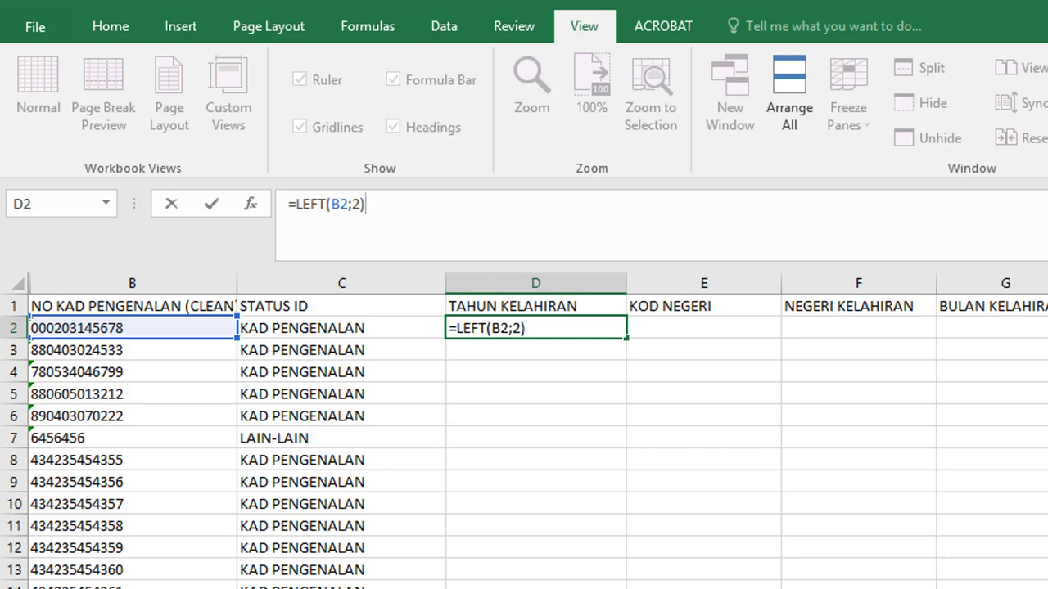
# - Commit =LEFT(B2;2) in D2 so it displays 00 for the first IC number
pyautogui.press('super+minus')
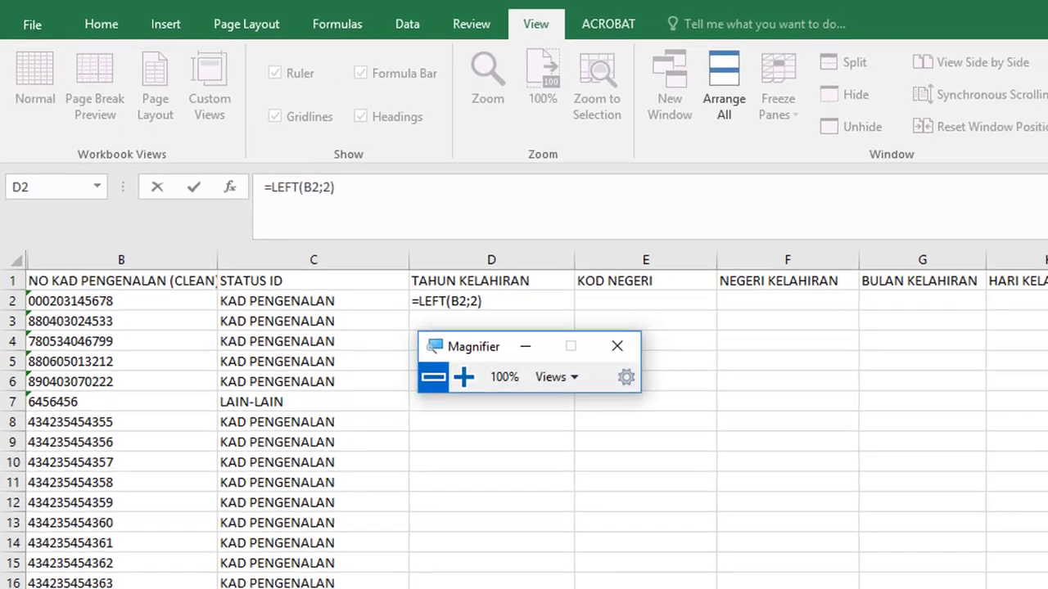
pyautogui.click(433, 350)
pyautogui.click(433, 351)
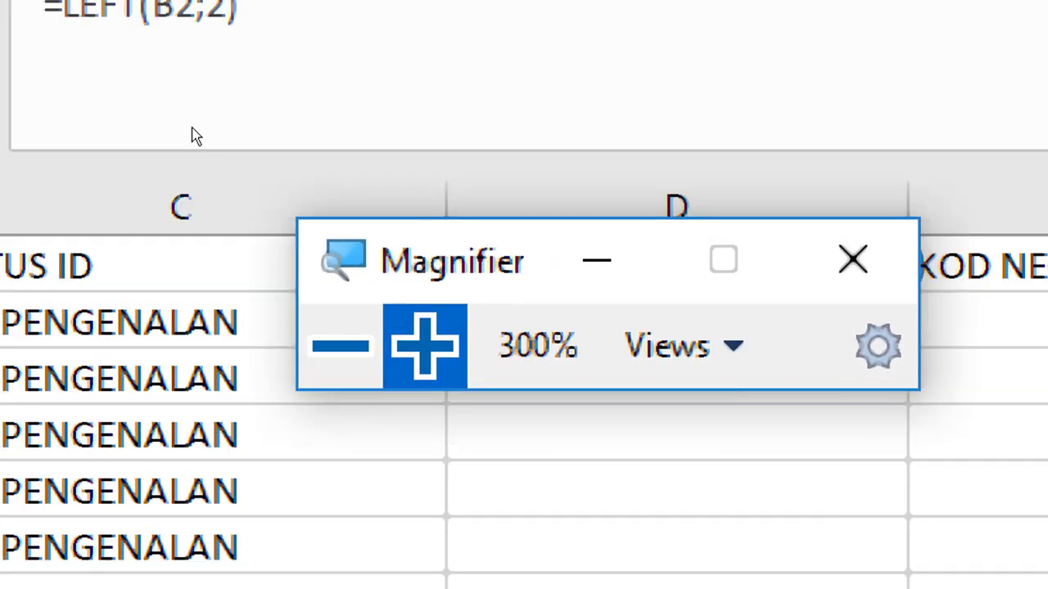
pyautogui.click(413, 201)
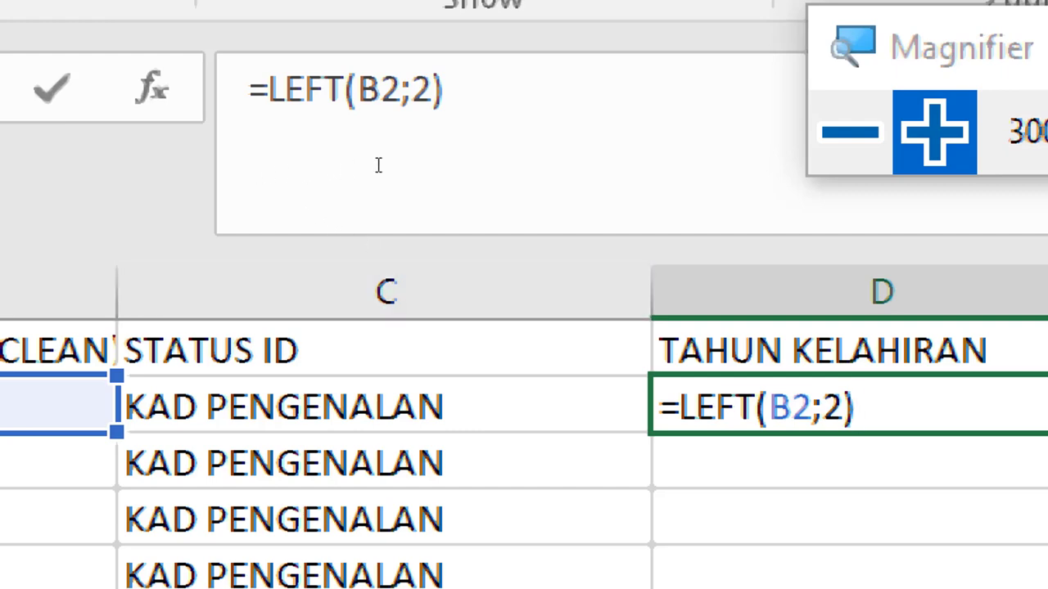
pyautogui.press('super+minus')
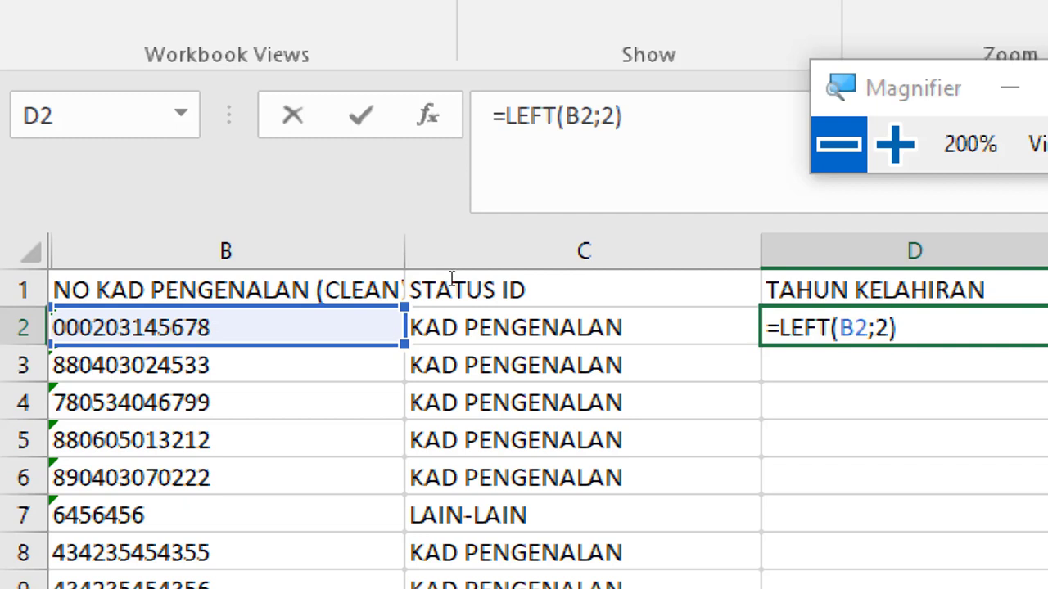
pyautogui.hotkey('ctrl', 'Return')
pyautogui.press('Return')
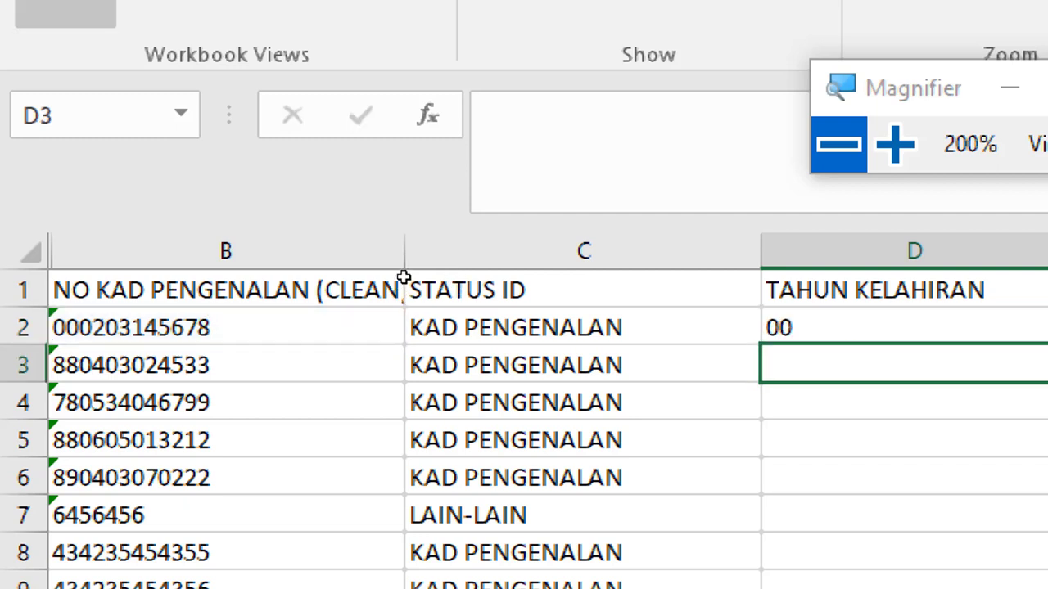
# - Fill =LEFT(B2;2) from D2 down column D, giving years like 88, 78 and 64
pyautogui.press('Up')
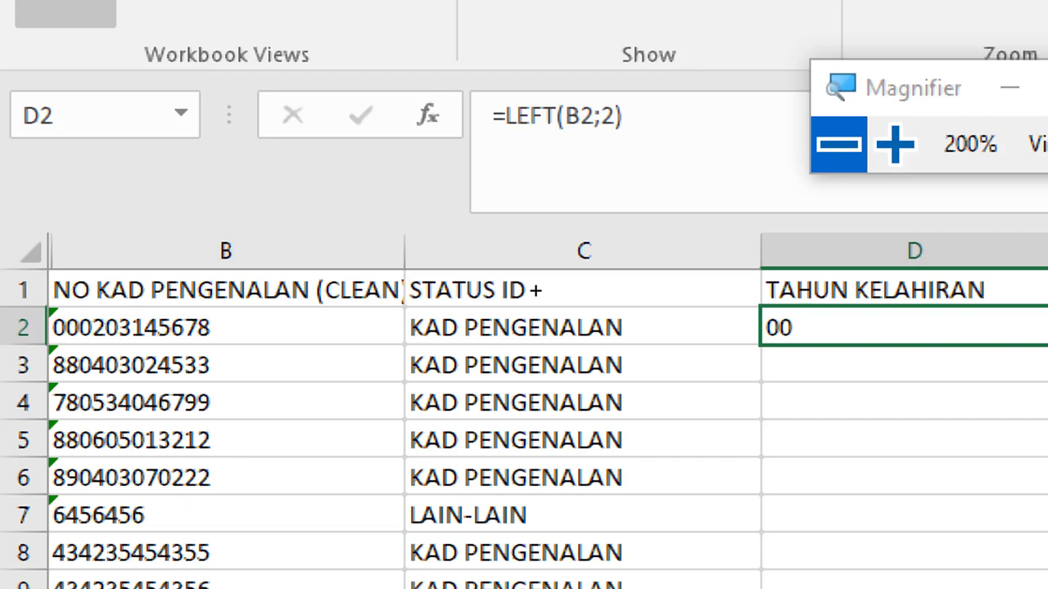
pyautogui.hotkey('ctrl', 'shift', 'Down')
pyautogui.hotkey('ctrl', 'd')
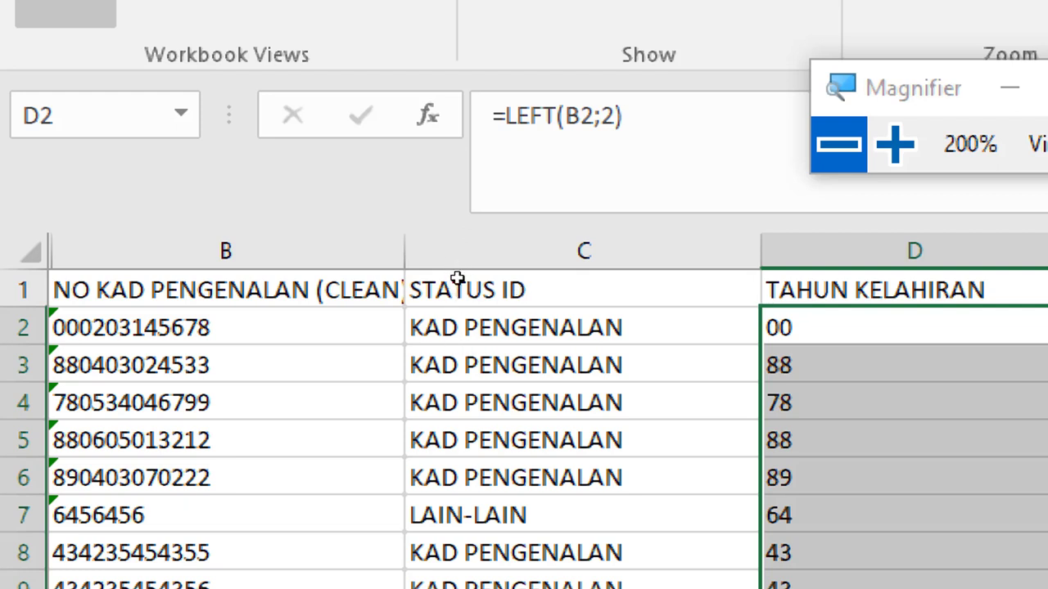
pyautogui.hotkey('shift', 'BackSpace')
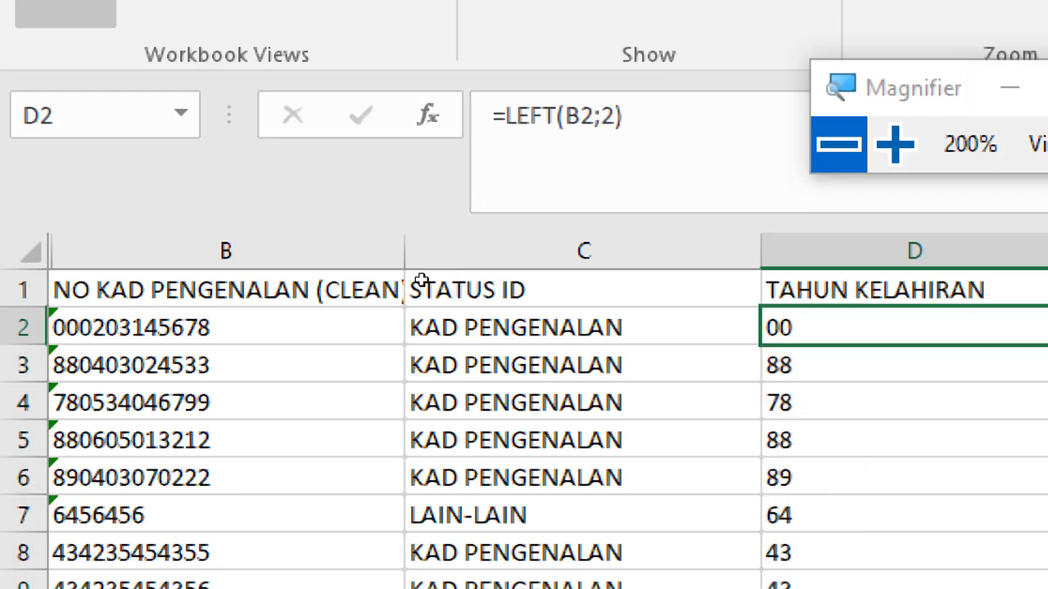
pyautogui.press('F2')
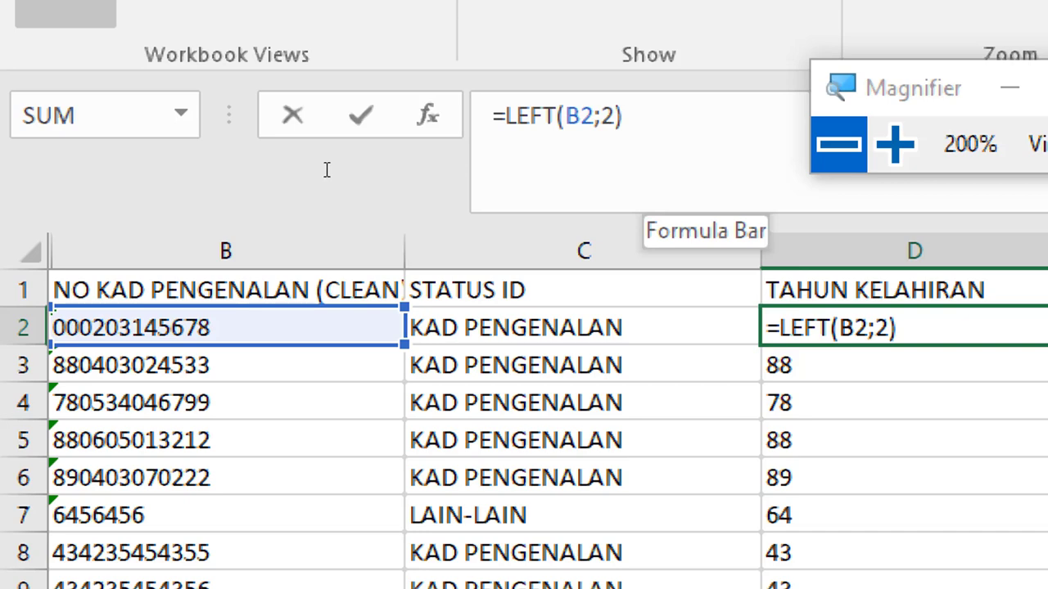
# - Wrap D2's LEFT(B2;2) in an IF test, typing =IF(LEFT(B2;2)< before choosing the threshold
pyautogui.hotkey('shift', 'Left')
pyautogui.hotkey('shift', 'Left')
pyautogui.hotkey('shift', 'Left')
pyautogui.hotkey('shift', 'Left')
pyautogui.hotkey('shift', 'Left')
pyautogui.hotkey('shift', 'Left')
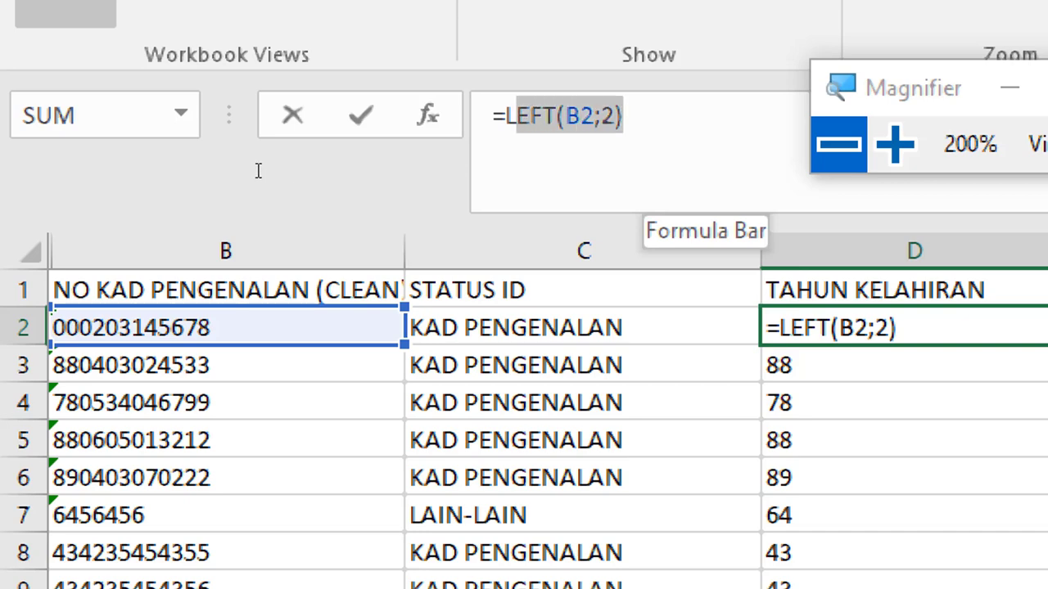
pyautogui.hotkey('shift', 'Left')
pyautogui.hotkey('shift', 'Left')
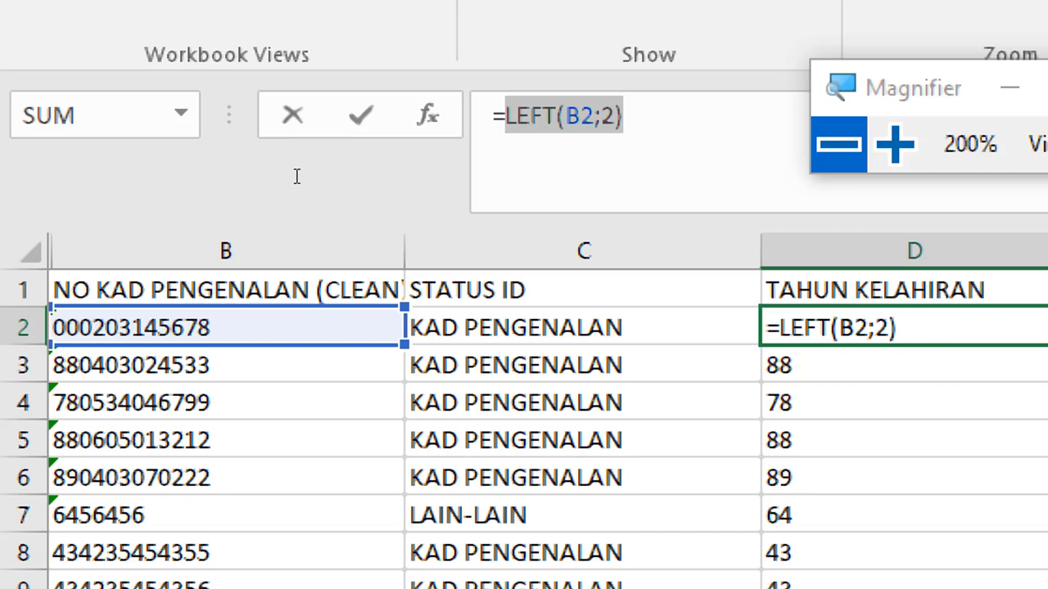
pyautogui.press('Delete')
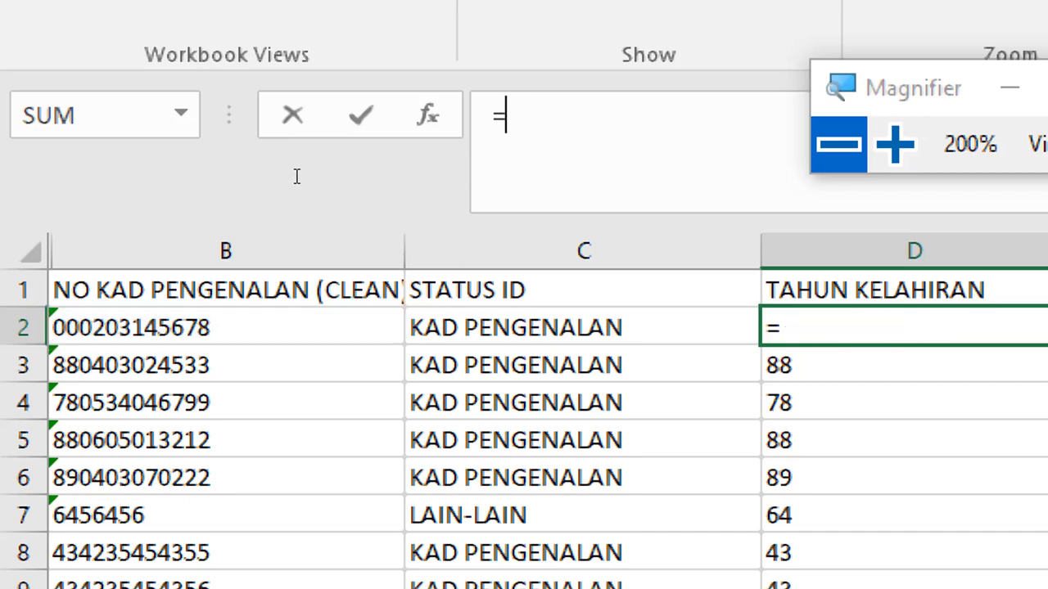
pyautogui.write('IF(')
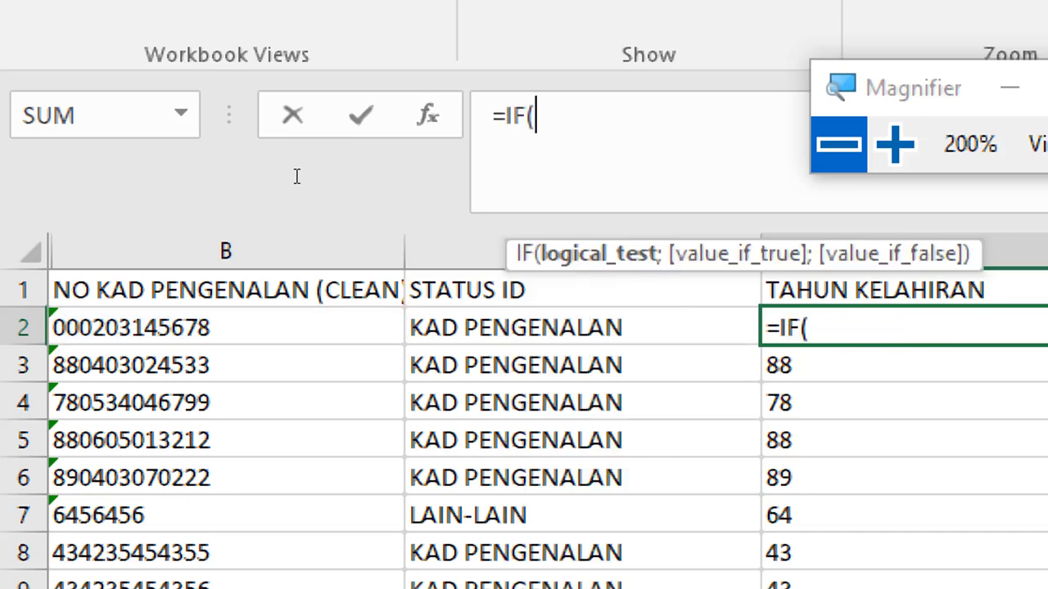
pyautogui.hotkey('ctrl', 'v')
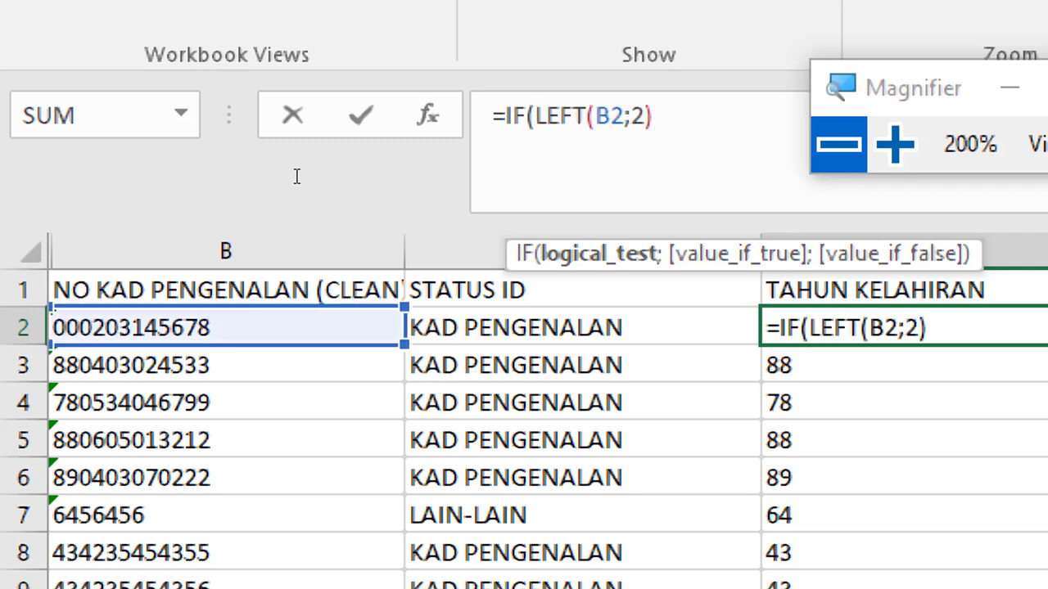
pyautogui.write('<')
pyautogui.write('2')
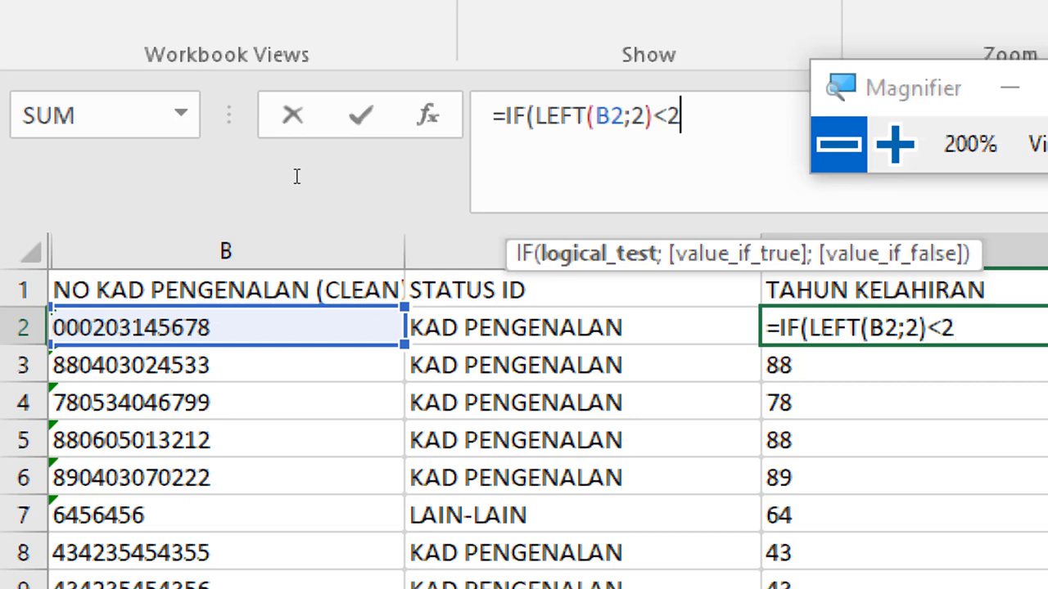
pyautogui.press('BackSpace')
pyautogui.write('20')
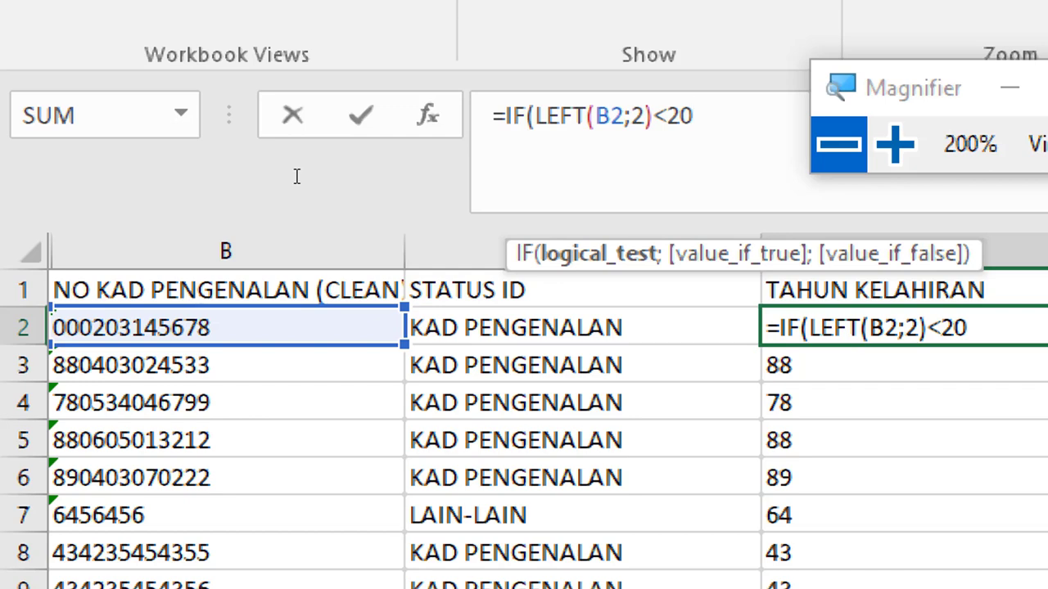
pyautogui.write(';')
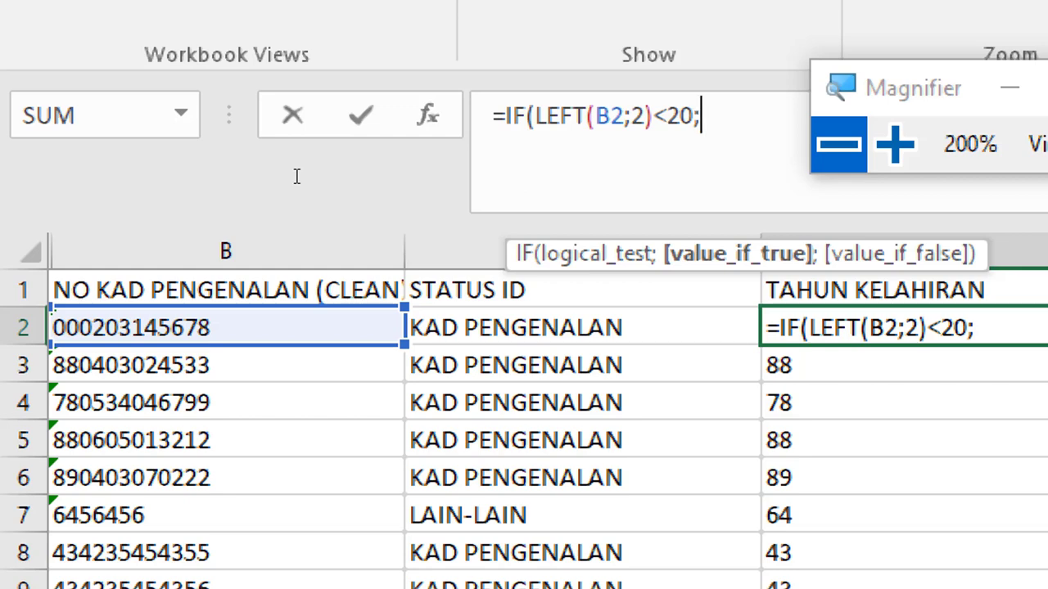
pyautogui.press('BackSpace')
pyautogui.press('BackSpace')
pyautogui.press('BackSpace')
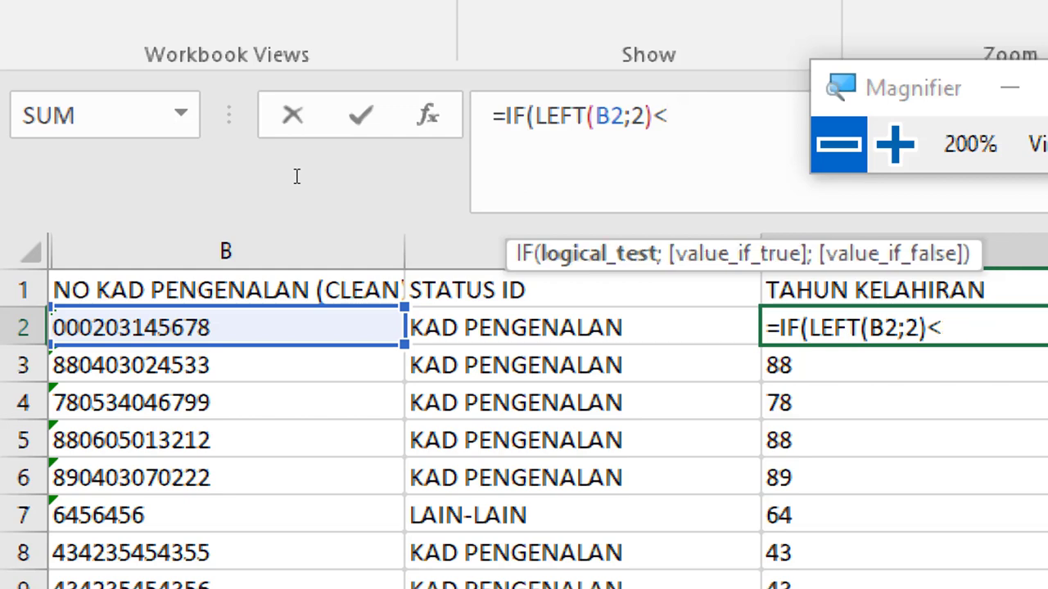
# - Use threshold 40, with Concatenate("20";LEFT(B2;2)) if true and Concatenate("19";LEFT(B2;2)) otherwise
pyautogui.write('40')
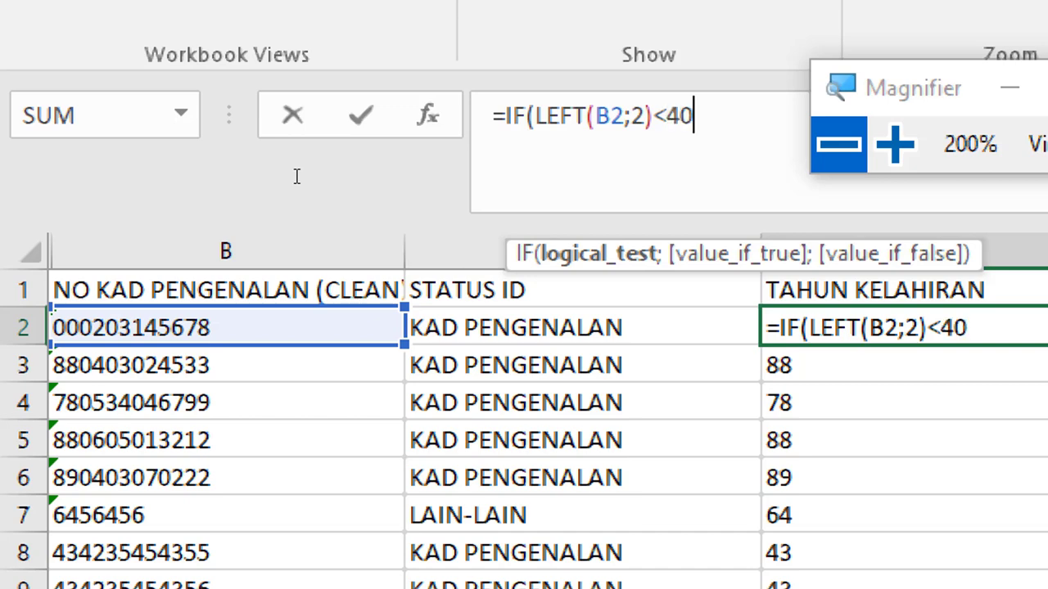
pyautogui.write(';')
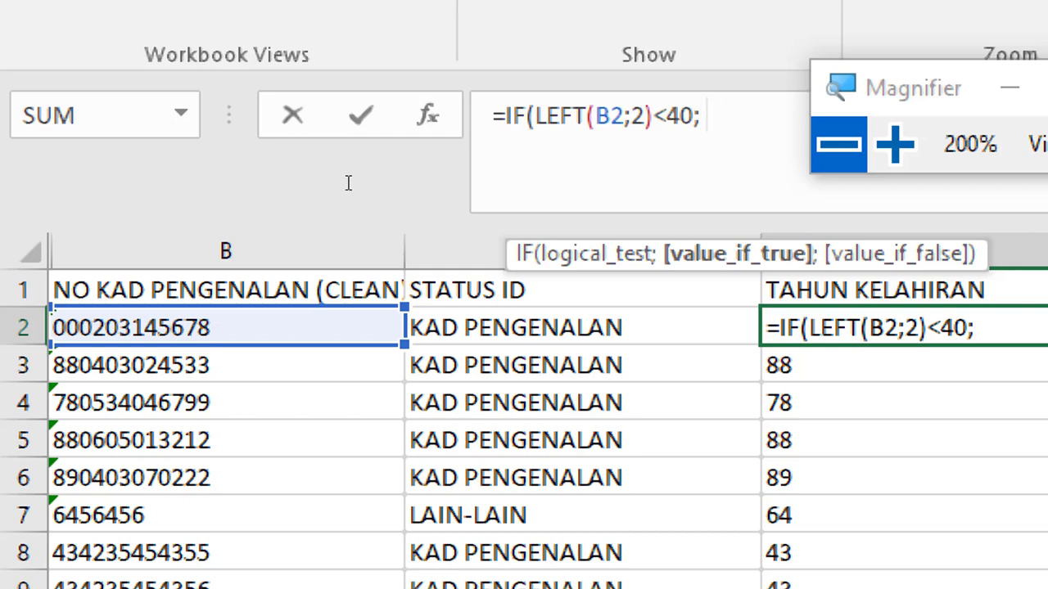
pyautogui.write('C')
pyautogui.write('on')
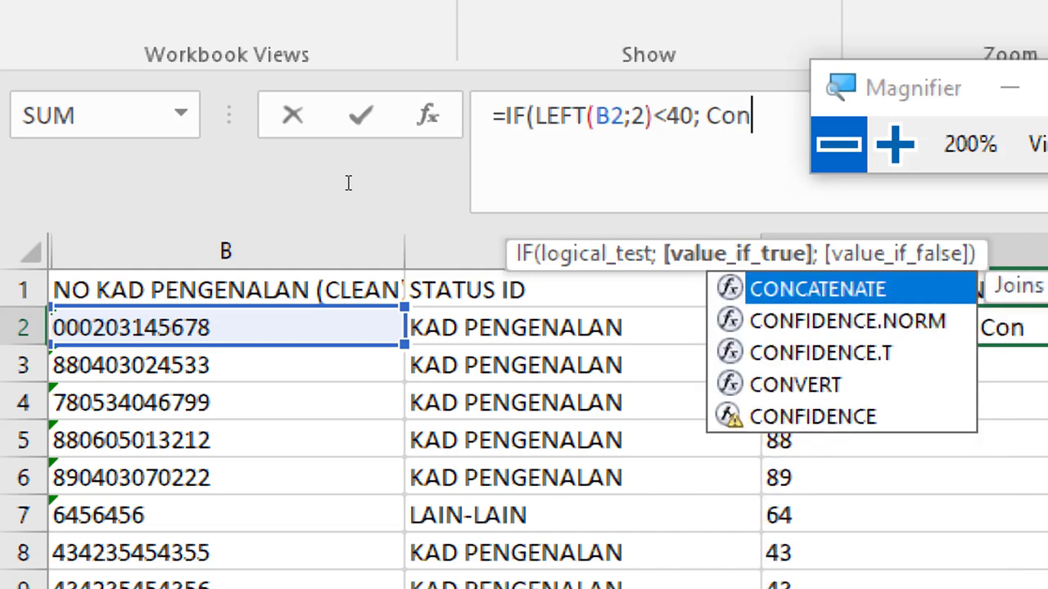
pyautogui.write('ca')
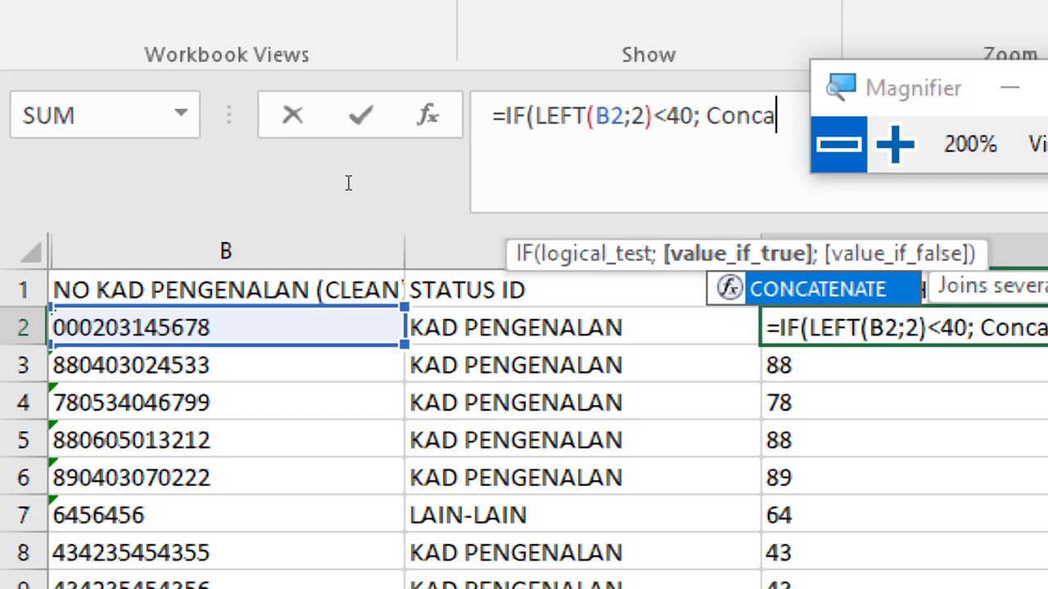
pyautogui.write('te')
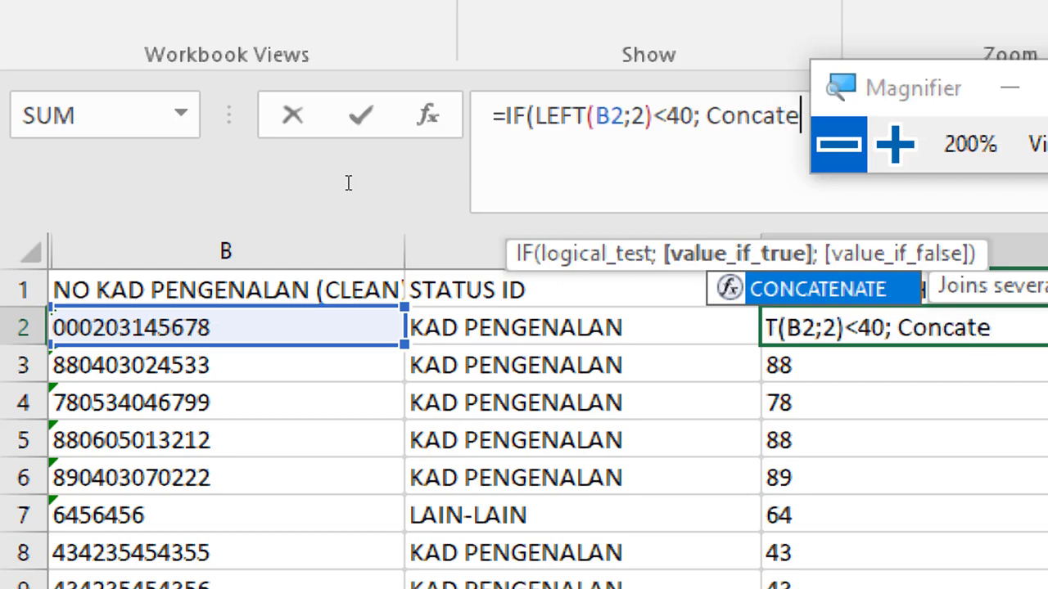
pyautogui.write('na')
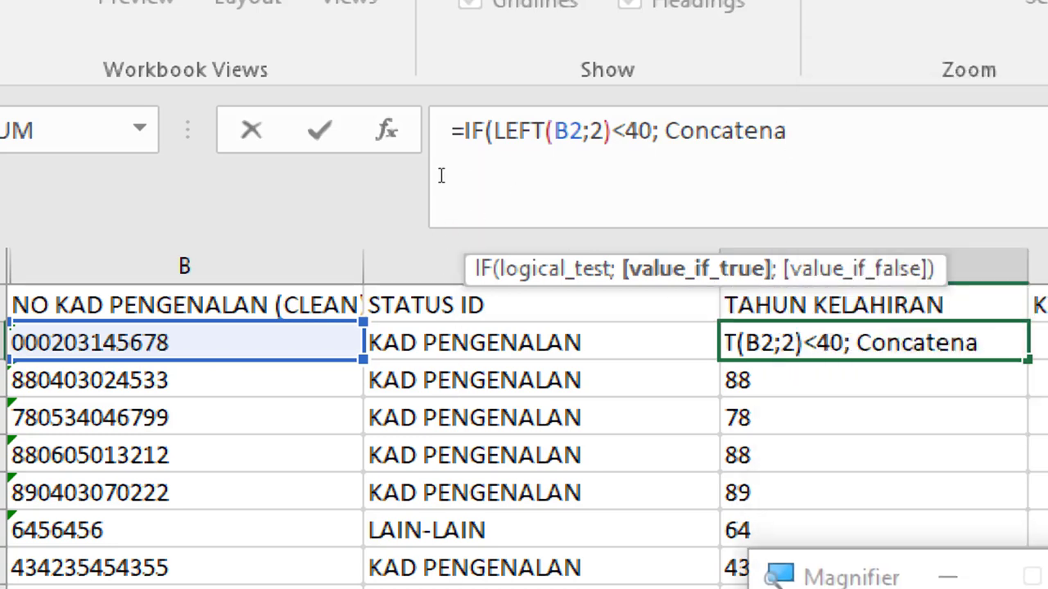
pyautogui.write('te')
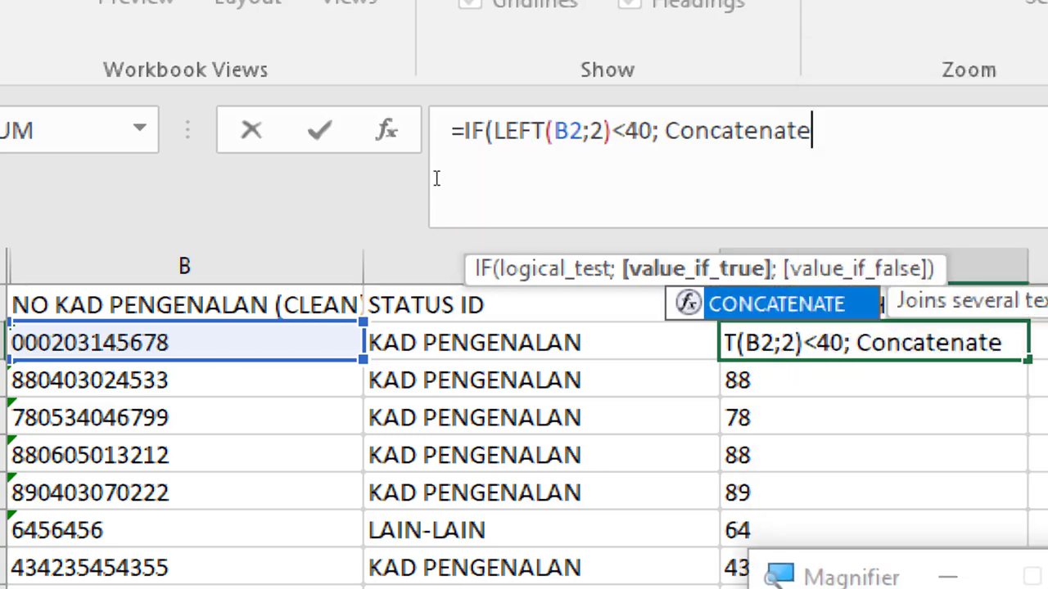
pyautogui.write('(')
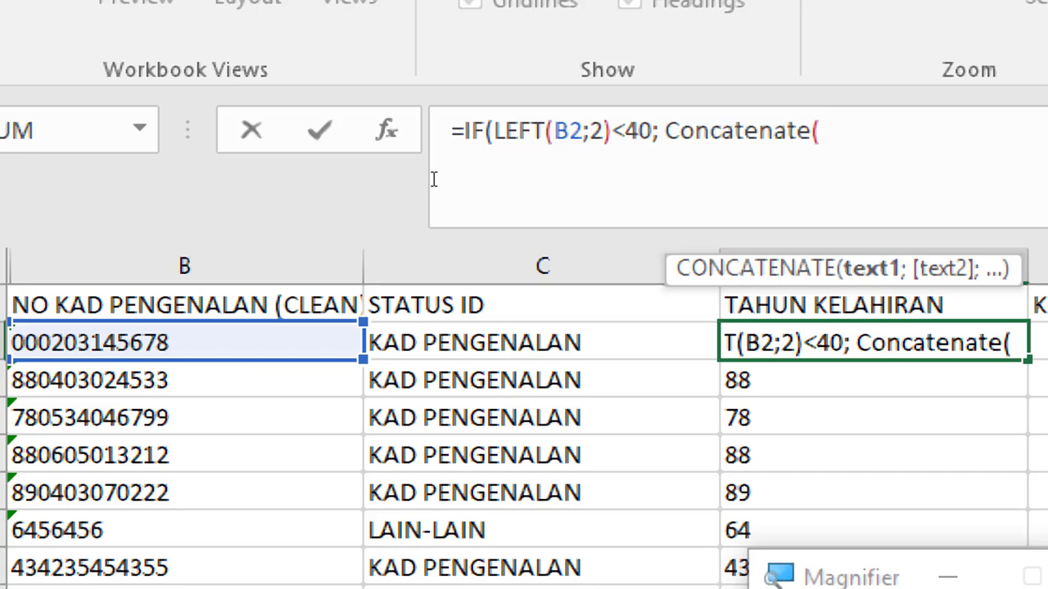
pyautogui.write(':')
pyautogui.press('BackSpace')
pyautogui.write('"')
pyautogui.write('20')
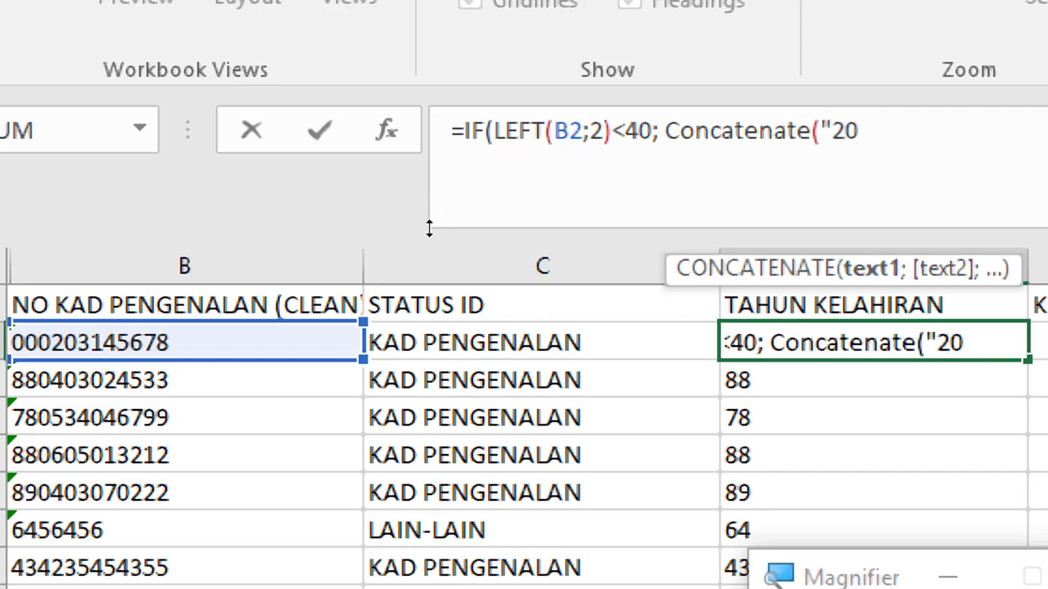
pyautogui.write(';')
pyautogui.write('LEFT(B2;2)')
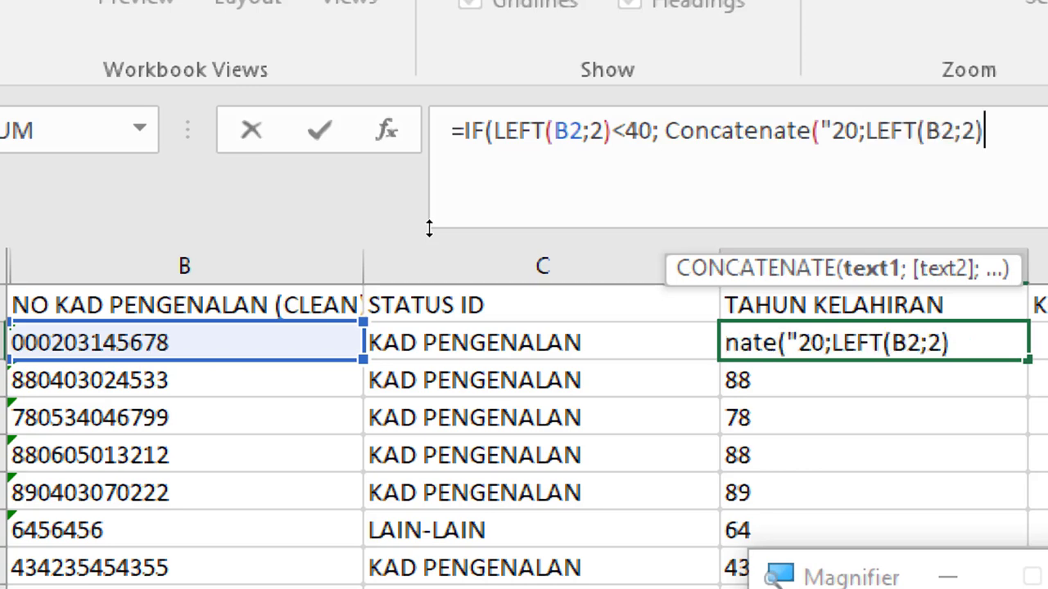
pyautogui.press('BackSpace')
pyautogui.press('BackSpace')
pyautogui.press('BackSpace')
pyautogui.press('BackSpace')
pyautogui.press('BackSpace')
pyautogui.press('BackSpace')
pyautogui.press('BackSpace')
pyautogui.press('BackSpace')
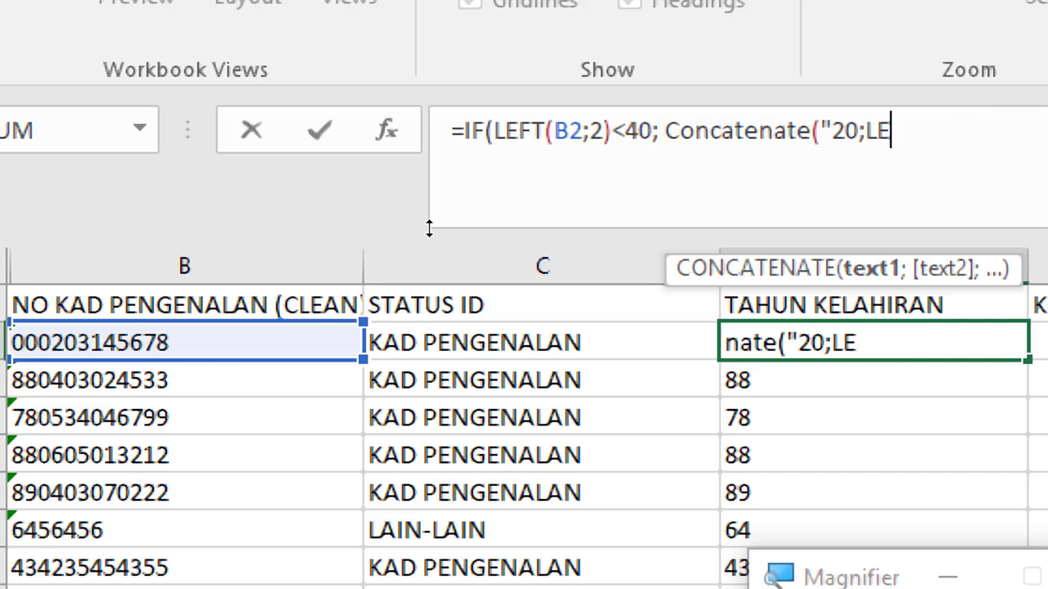
pyautogui.press('BackSpace')
pyautogui.press('BackSpace')
pyautogui.press('BackSpace')
pyautogui.write('"')
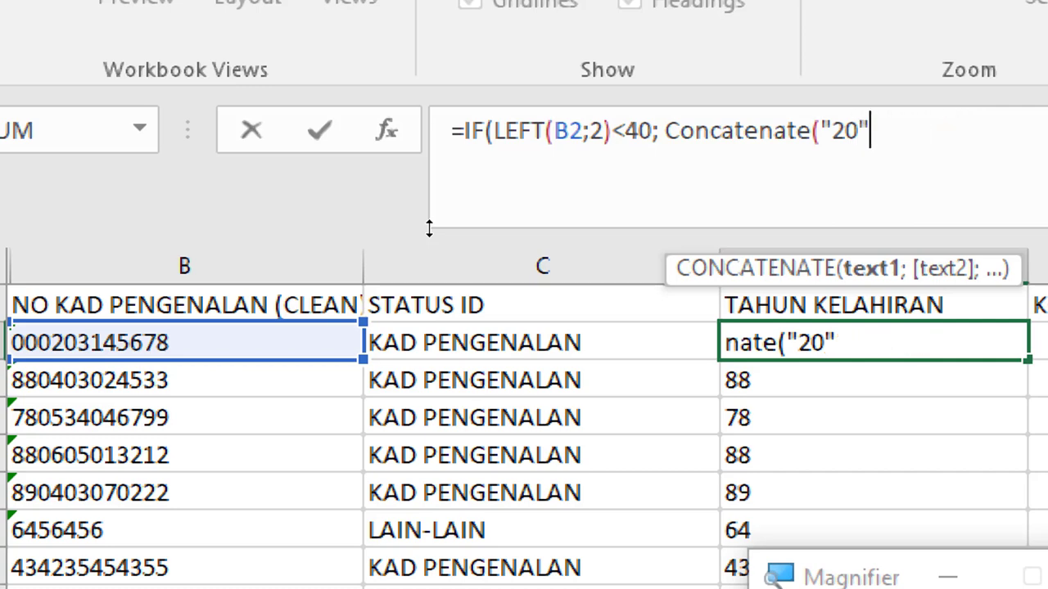
pyautogui.write(';')
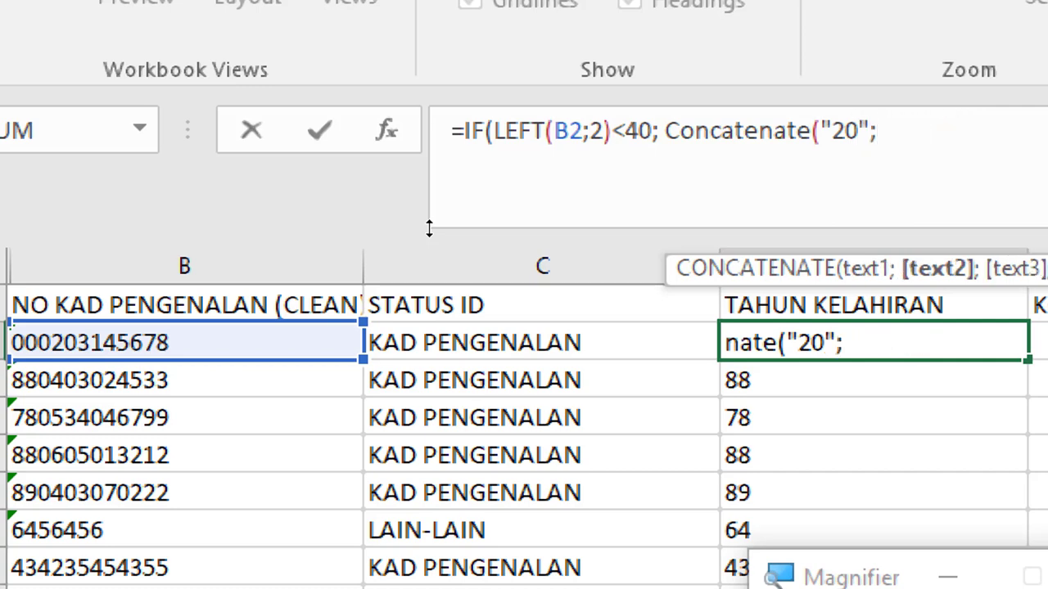
pyautogui.write('LEFT(B2;2)')
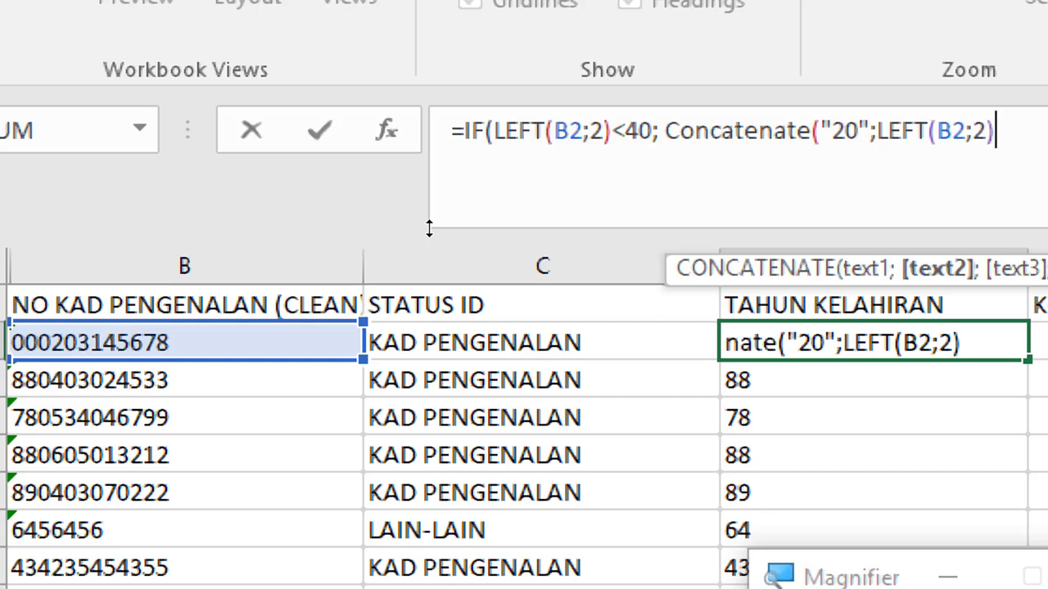
pyautogui.write(')')
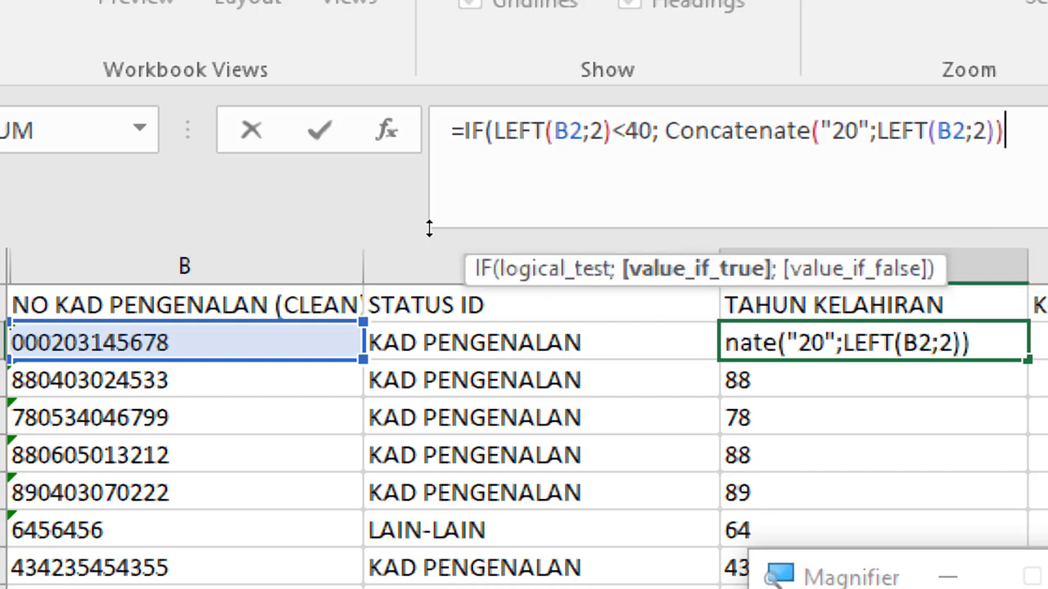
pyautogui.write(' ;')
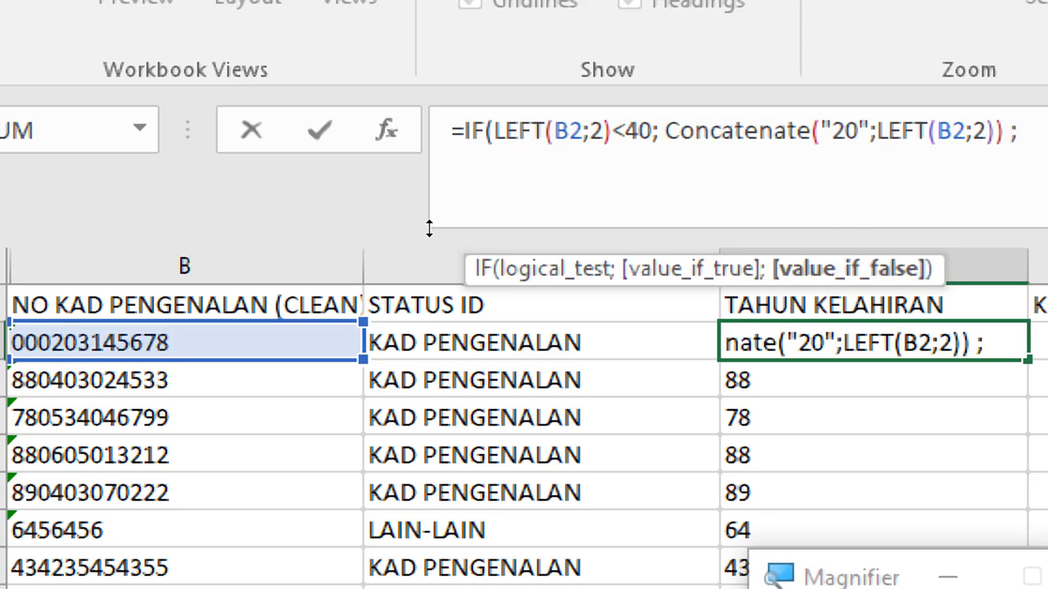
pyautogui.write(' conca')
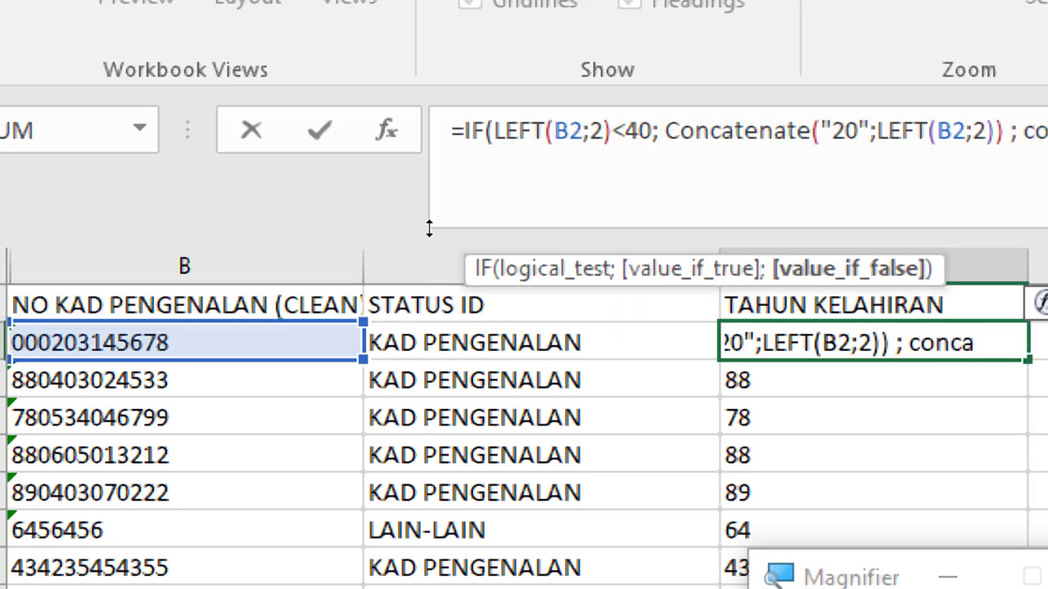
pyautogui.write('tenate')
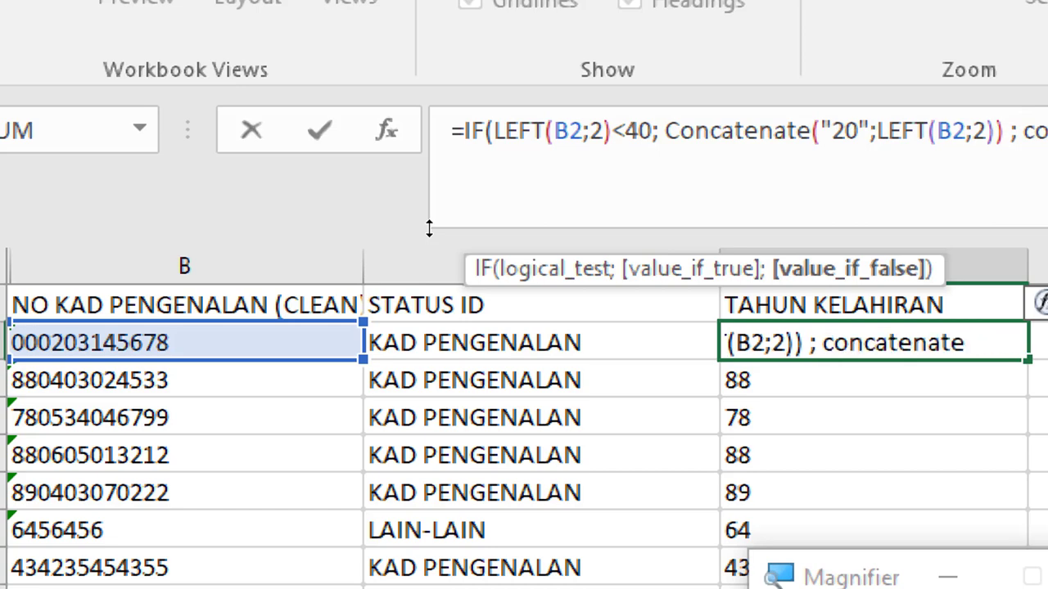
pyautogui.write(' (')
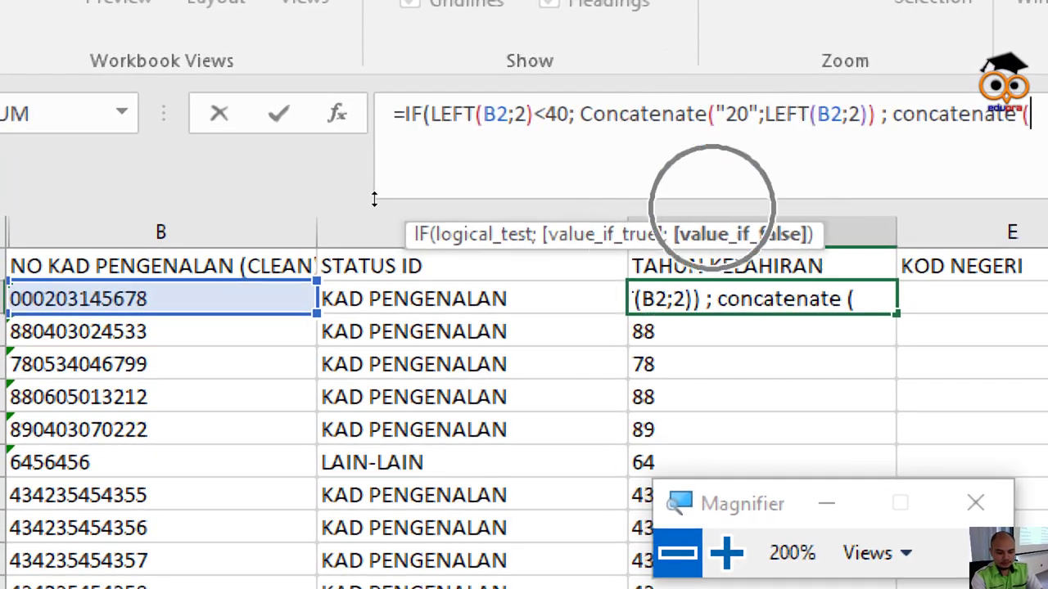
pyautogui.write('"19')
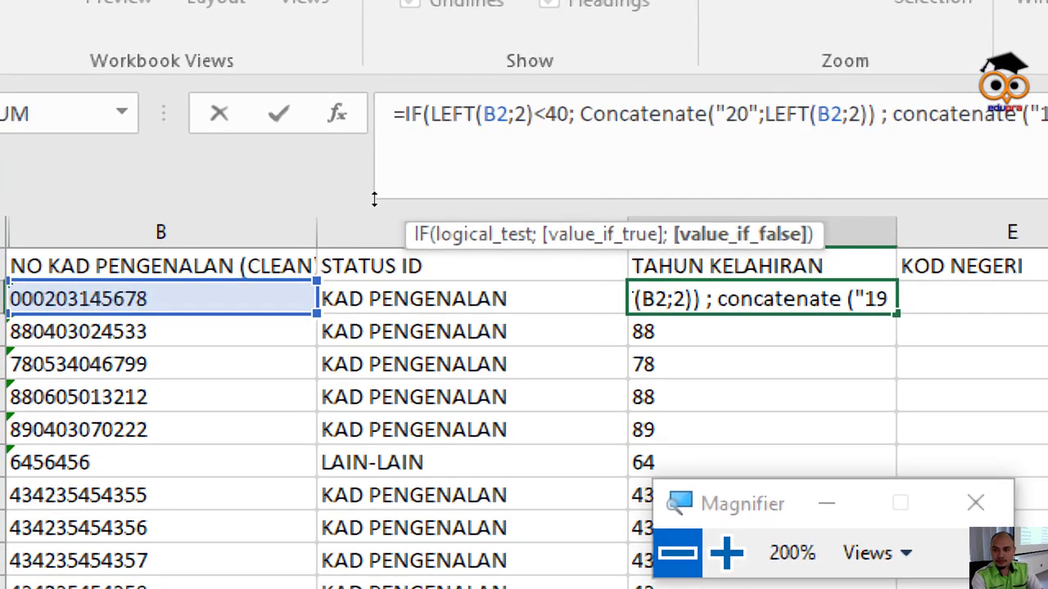
pyautogui.write('"')
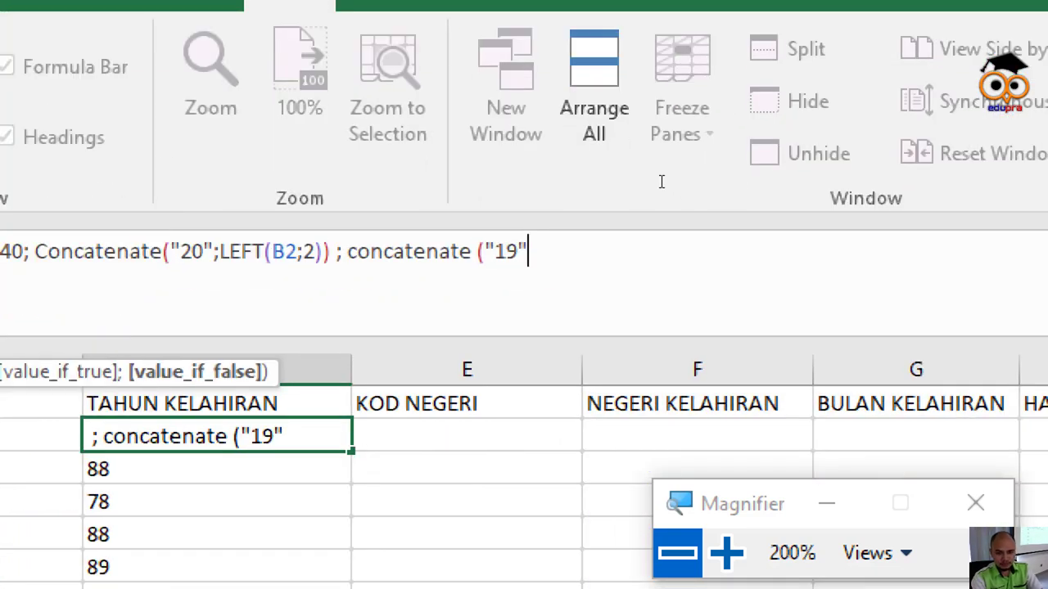
pyautogui.write(';')
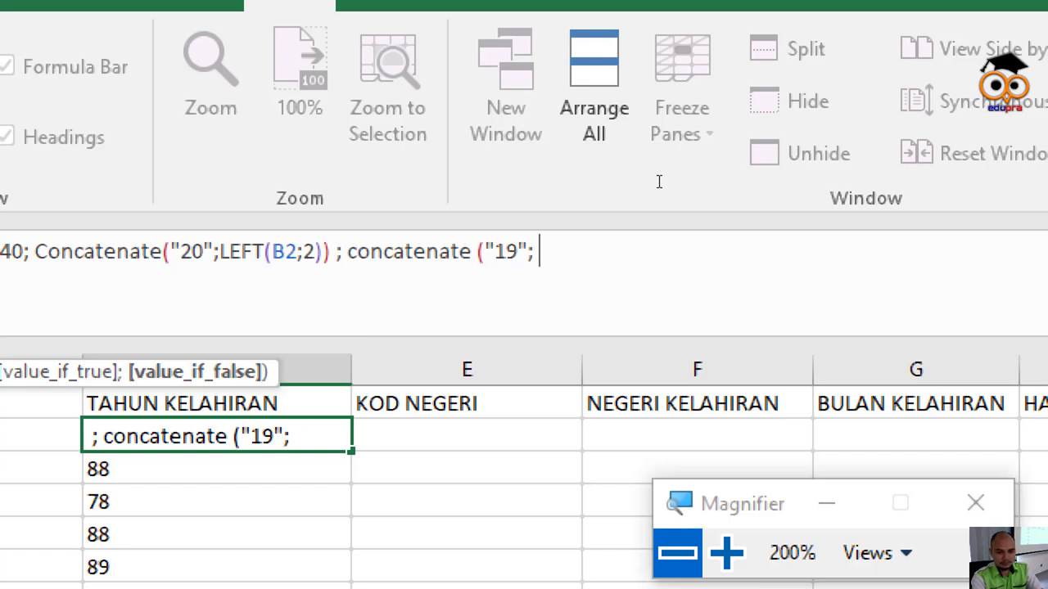
pyautogui.write(' LEFT(B2;2)')
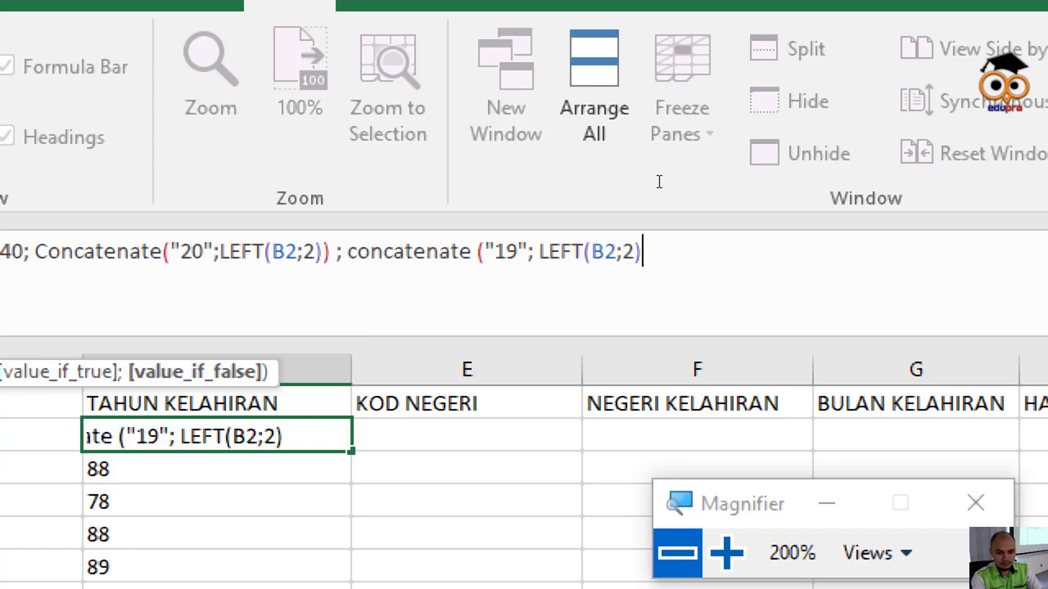
pyautogui.write(')')
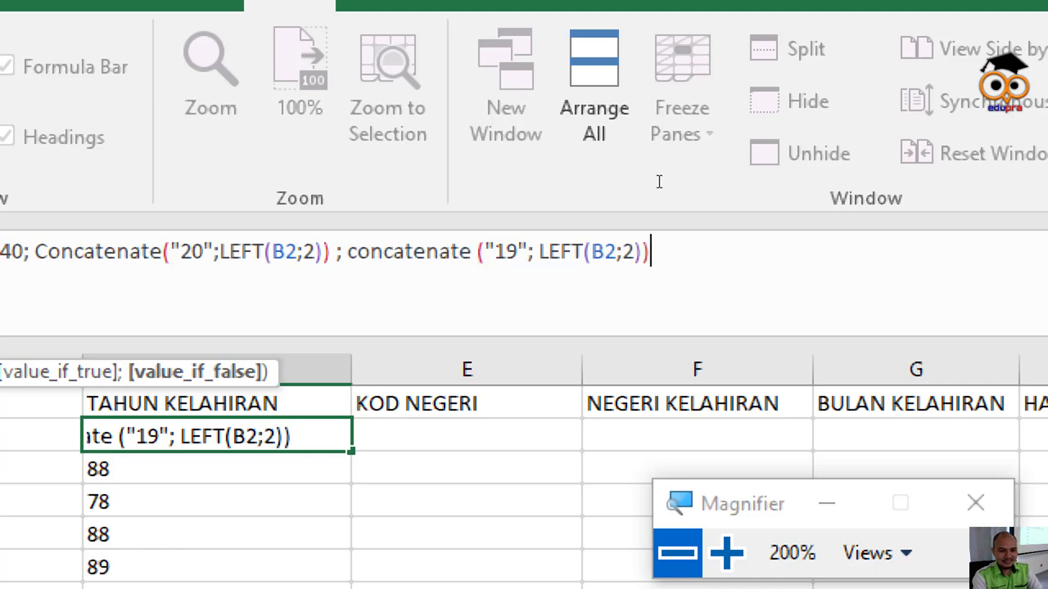
pyautogui.write(')')
# - Commit D2's IF/CONCATENATE birth-year formula, accepting Excel's correction, so it shows 1900
pyautogui.press('Return')
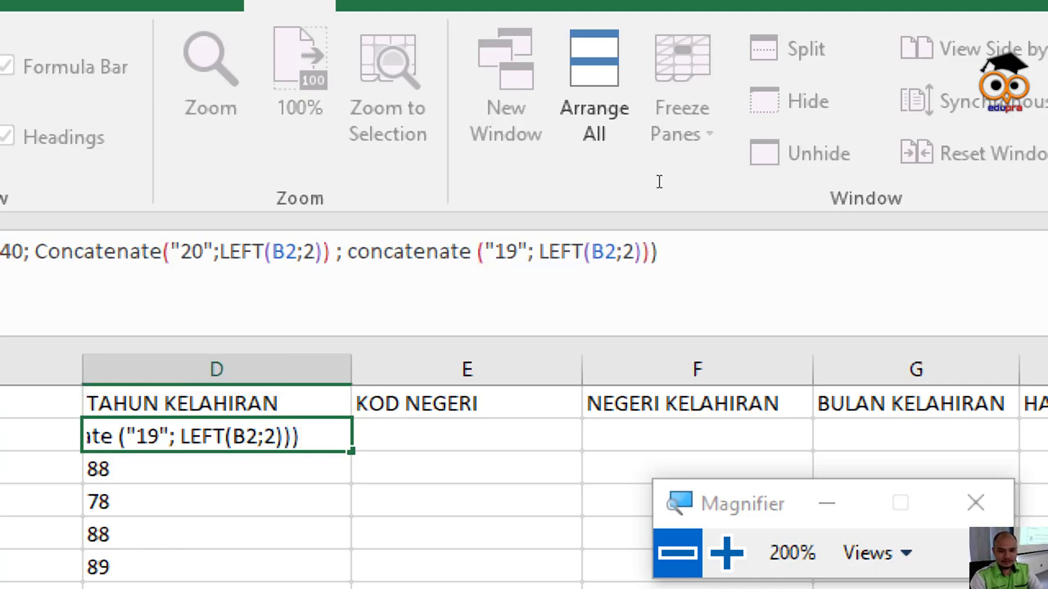
pyautogui.press('Return')
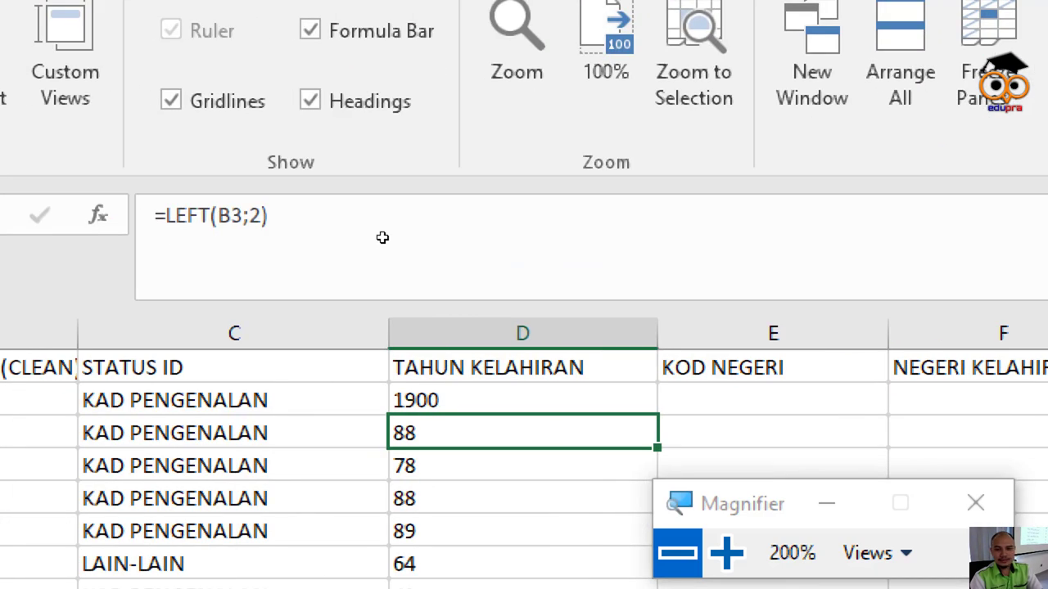
# - In D2's year formula, change the second CONCATENATE prefix from 19 to 20
pyautogui.press('Up')
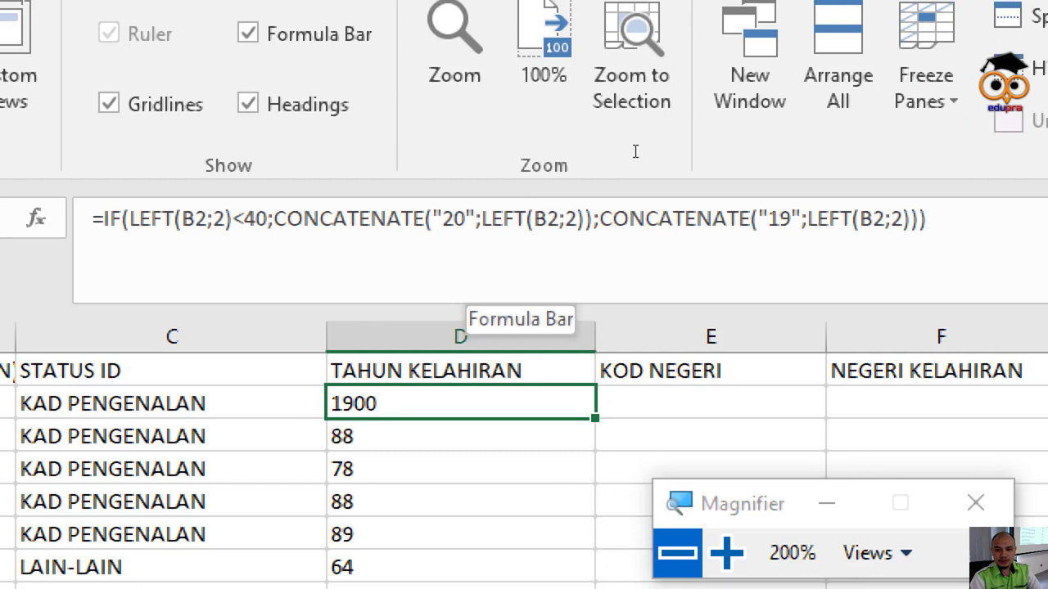
pyautogui.click(790, 218)
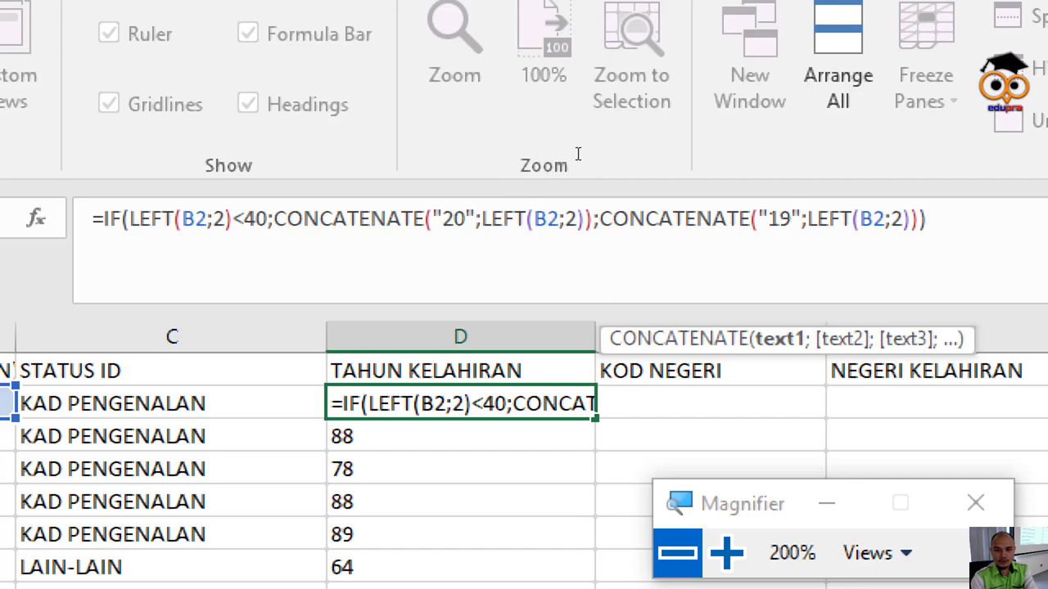
pyautogui.press('BackSpace')
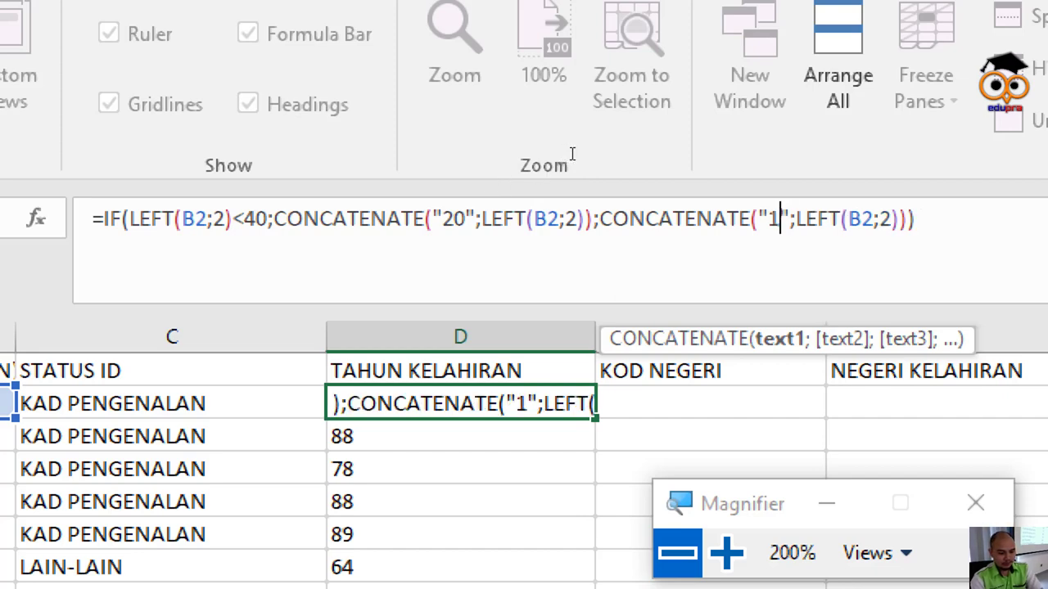
pyautogui.press('BackSpace')
pyautogui.write('20')
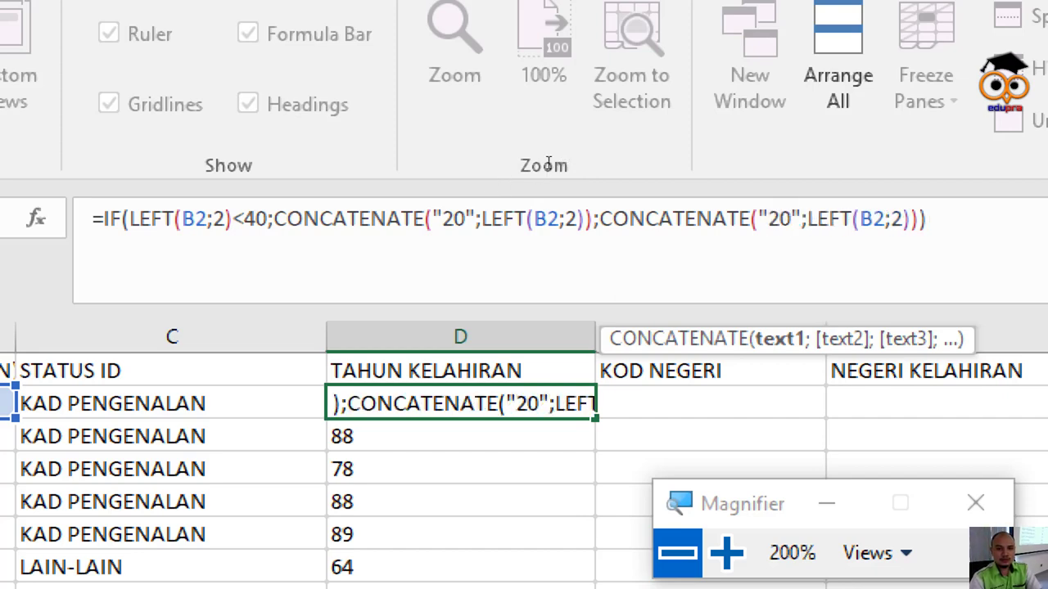
# - Change the first CONCATENATE prefix from 20 to 19 and confirm, so D2 shows 2000
pyautogui.press('Left')
pyautogui.press('Left')
pyautogui.press('Left')
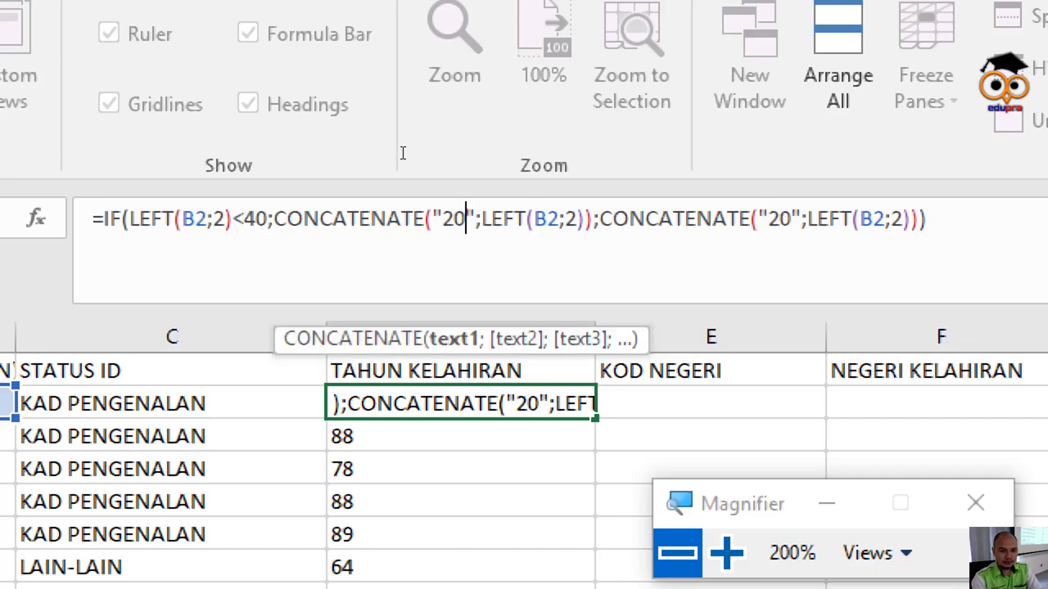
pyautogui.press('BackSpace')
pyautogui.press('BackSpace')
pyautogui.write('10')
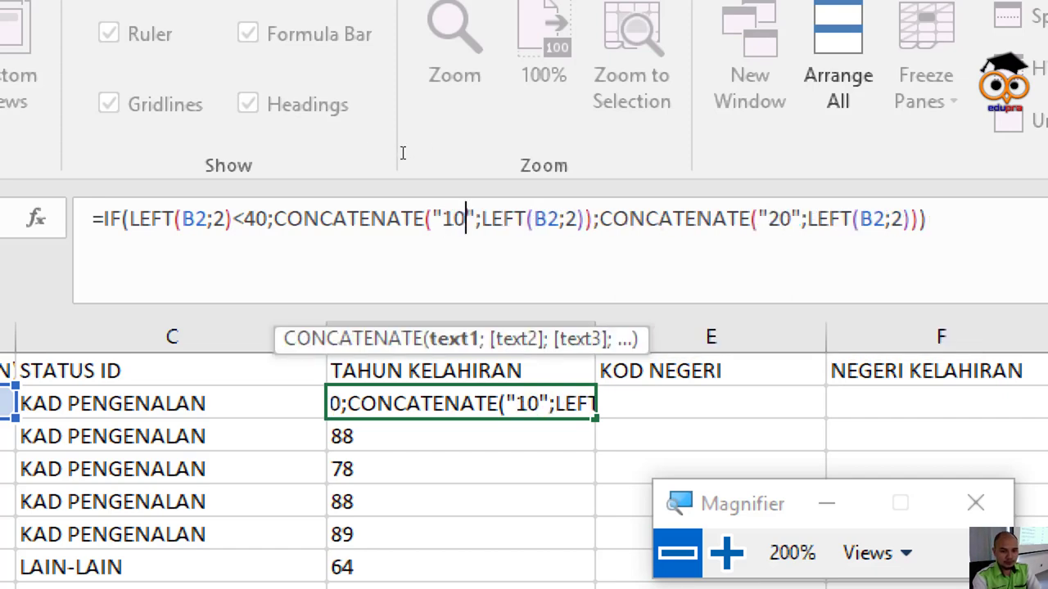
pyautogui.press('BackSpace')
pyautogui.write('9')
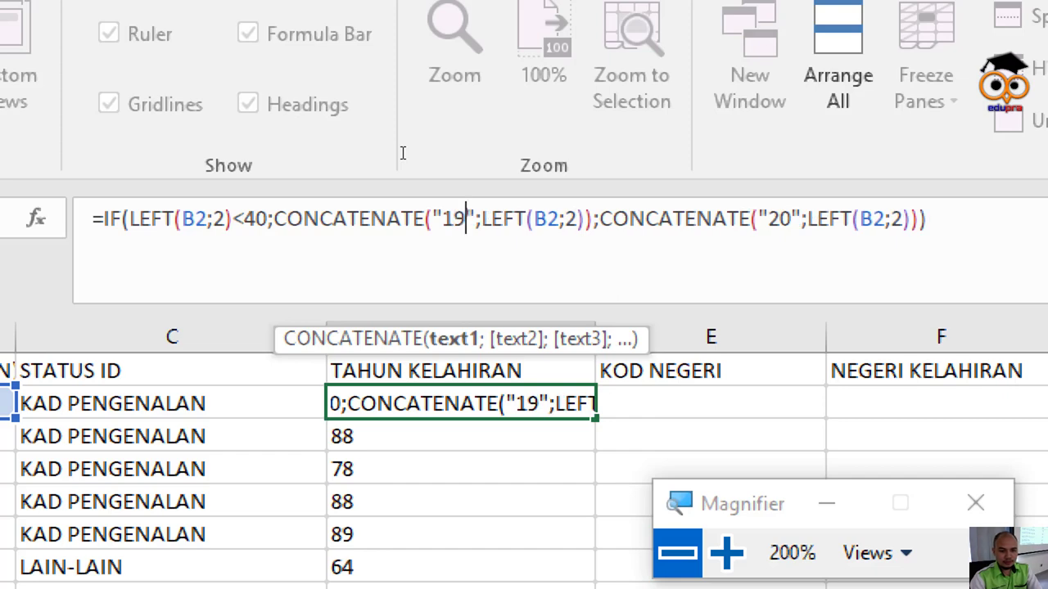
pyautogui.press('Return')
pyautogui.click(385, 237)
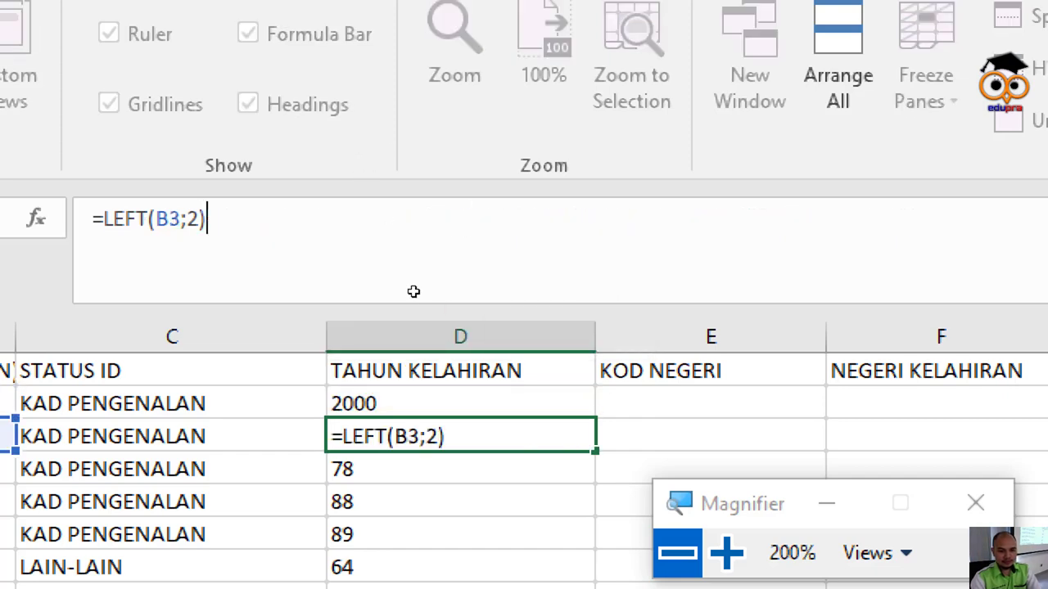
# - Fill D2's year formula down column D with Ctrl+D
pyautogui.press('Escape')
pyautogui.press('Up')
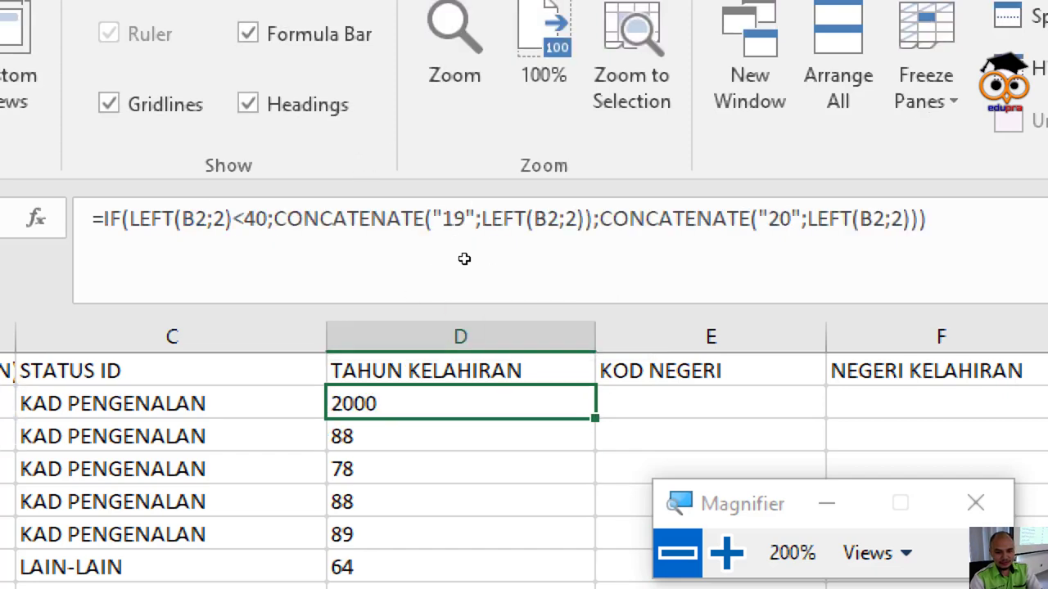
pyautogui.hotkey('ctrl', 'shift', 'Down')
pyautogui.hotkey('ctrl', 'd')
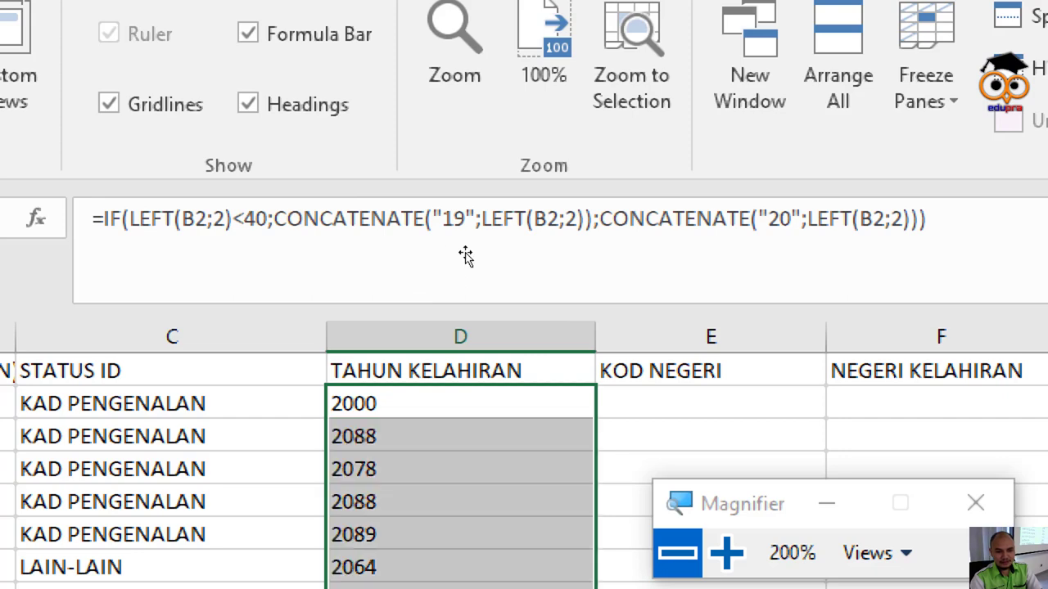
pyautogui.hotkey('shift', 'BackSpace')
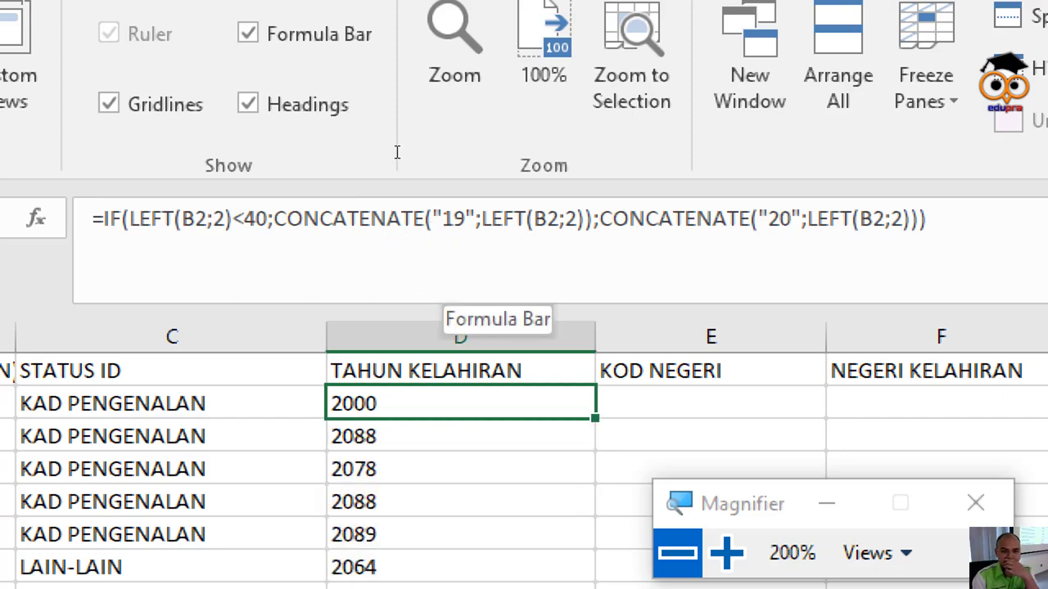
# - Set D2's first CONCATENATE prefix back to 20 and clear the second prefix
pyautogui.click(466, 219)
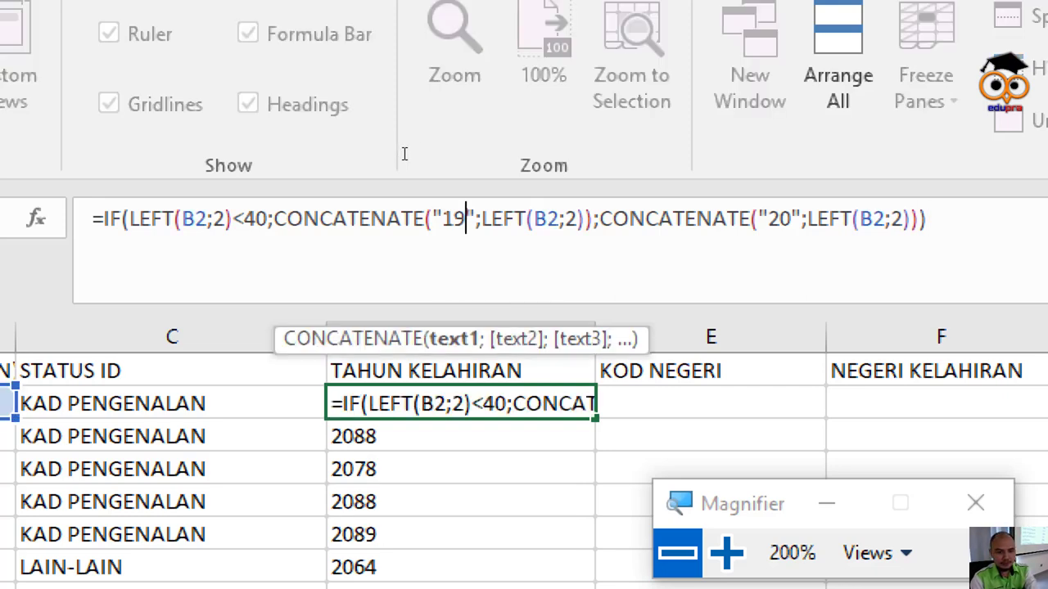
pyautogui.press('BackSpace')
pyautogui.press('BackSpace')
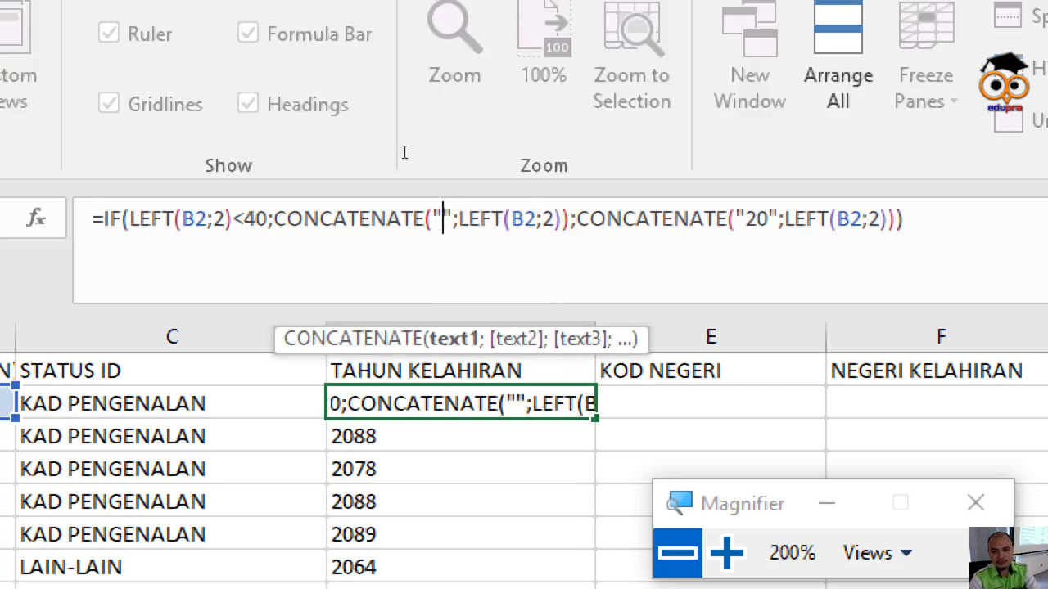
pyautogui.write('20')
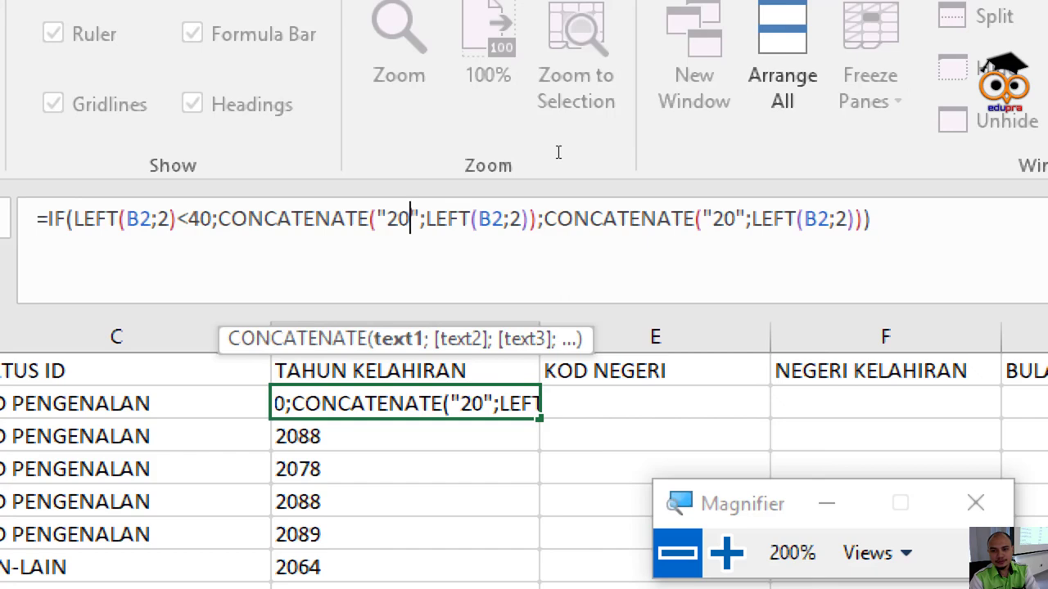
pyautogui.press('Right')
pyautogui.press('Right')
pyautogui.press('Right')
pyautogui.press('Right')
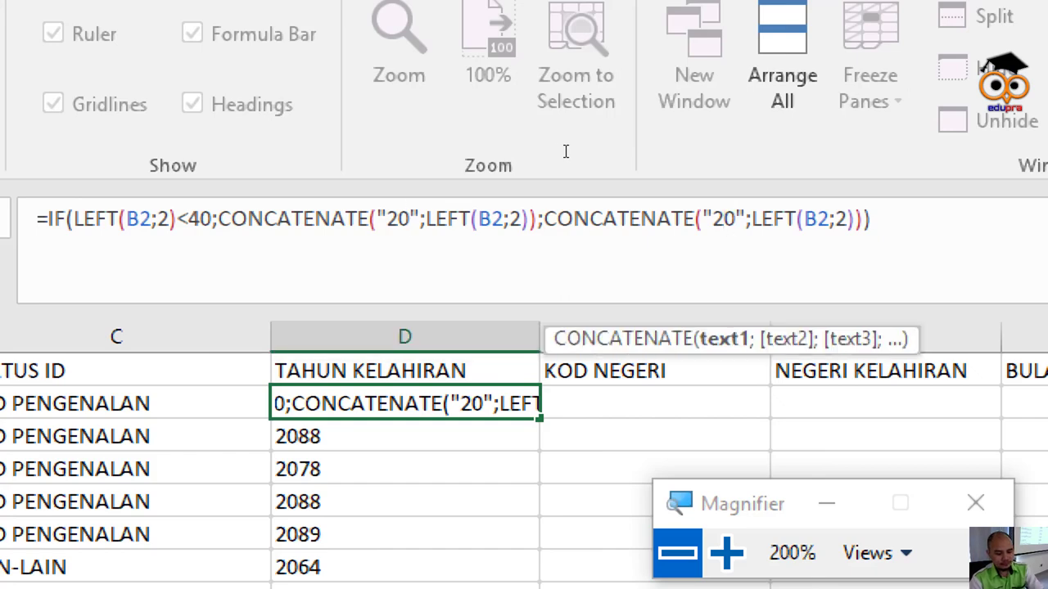
pyautogui.press('BackSpace')
pyautogui.press('BackSpace')
# - Make 19 the second prefix in D2 and fill the year formula down column D
pyautogui.write('19')
pyautogui.press('Return')
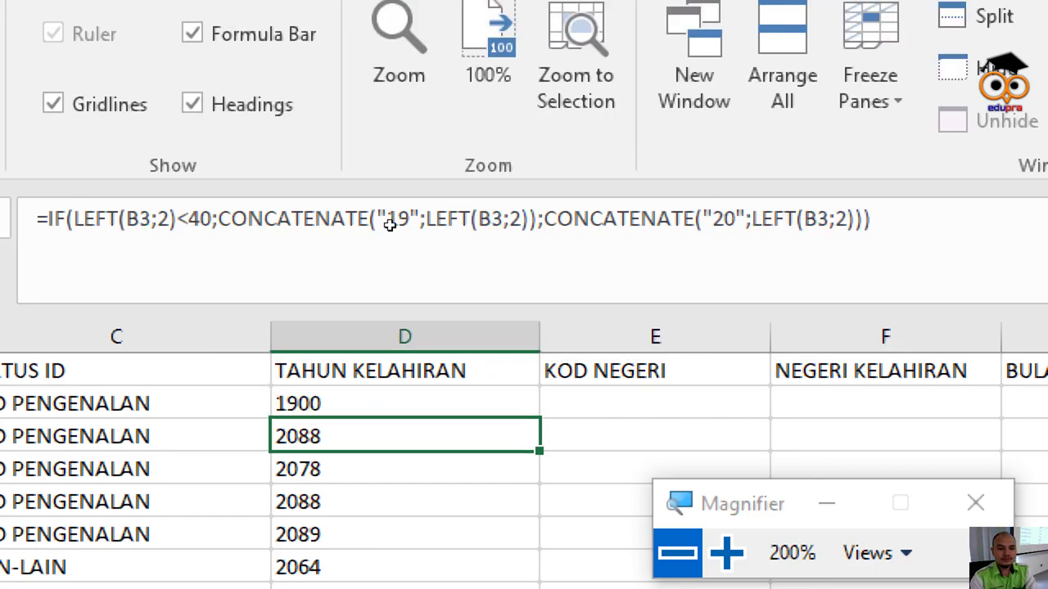
pyautogui.press('Up')
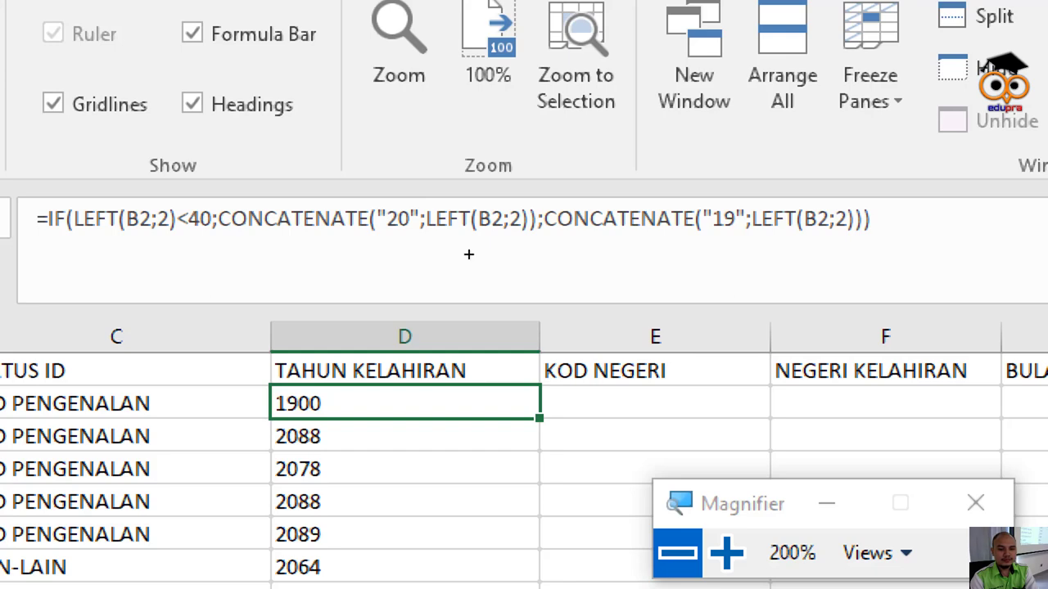
pyautogui.doubleClick(469, 254)
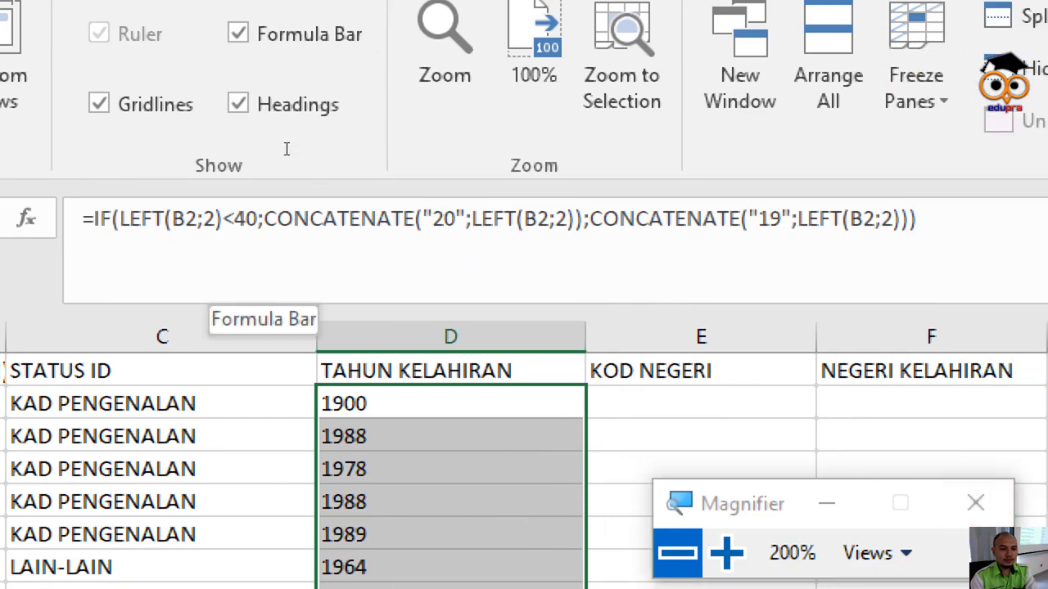
# - Review the <40 condition and value_if_true in the D2 and D3 year formulas
pyautogui.press('F2')
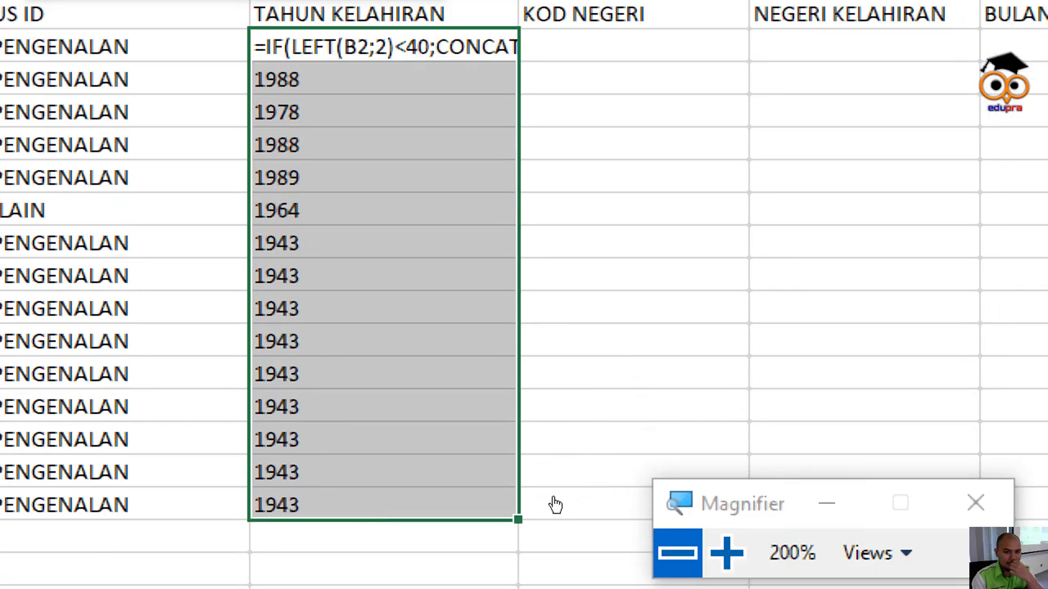
pyautogui.press('super+minus')
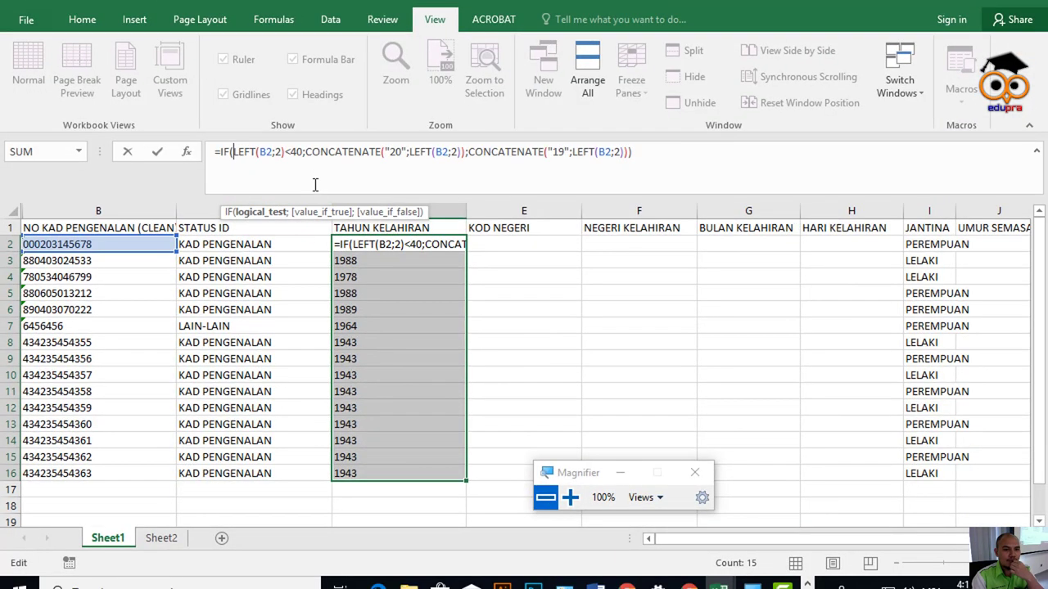
pyautogui.click(298, 156)
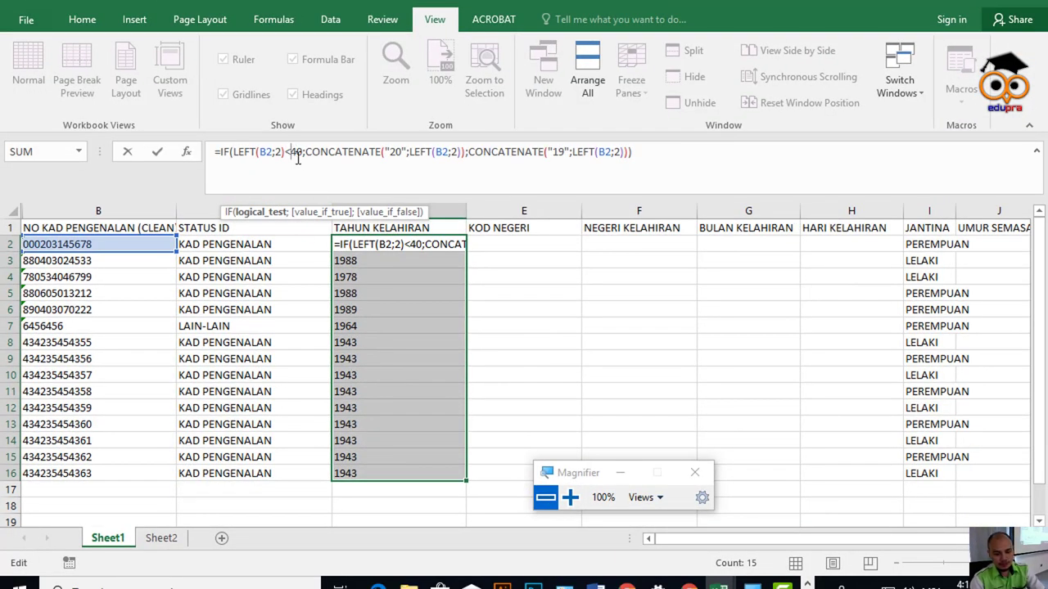
pyautogui.press('Return')
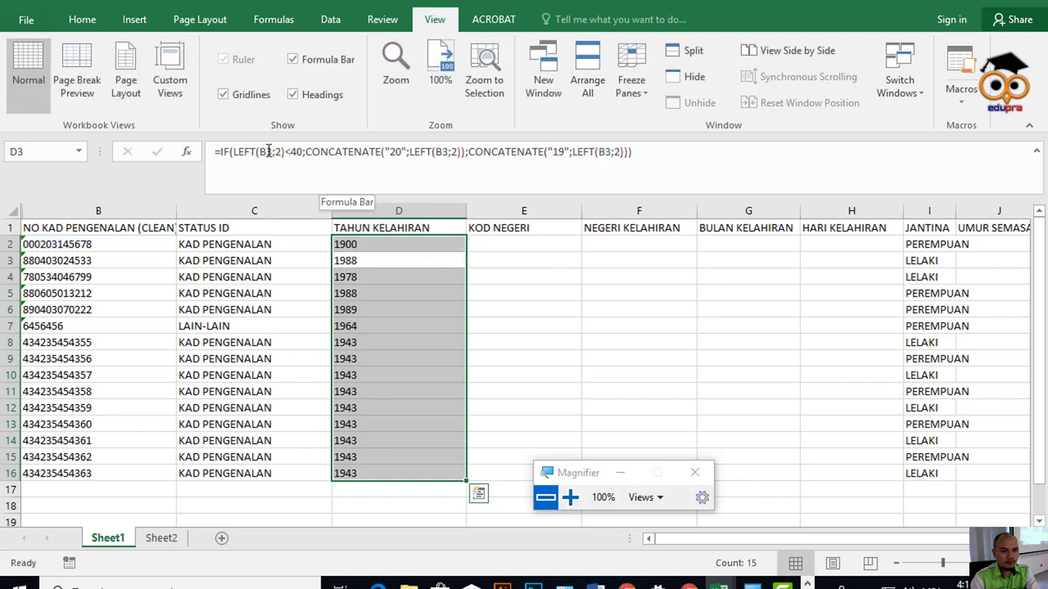
pyautogui.click(295, 151)
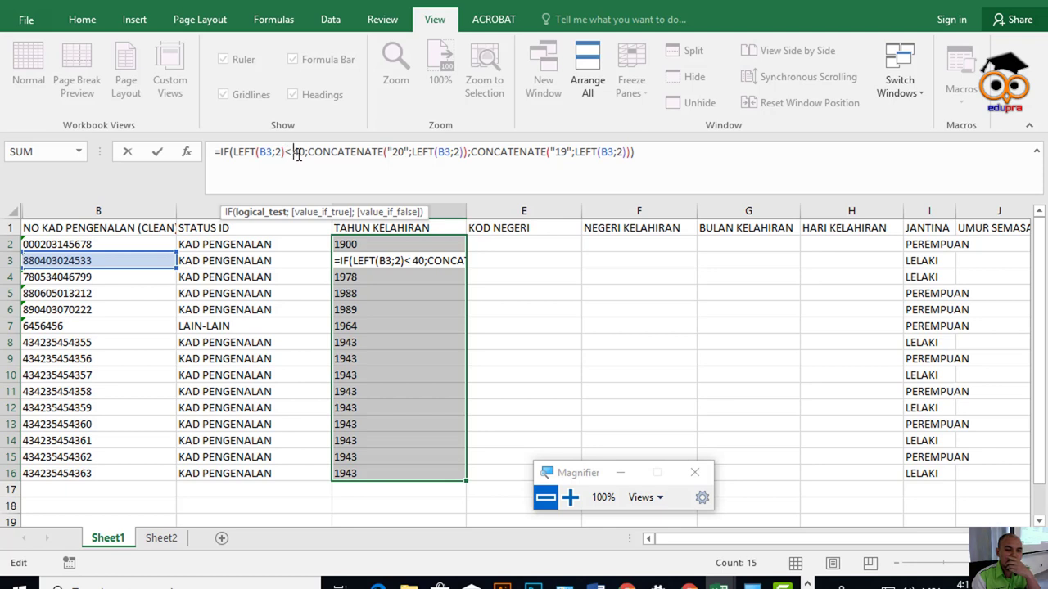
pyautogui.click(307, 153)
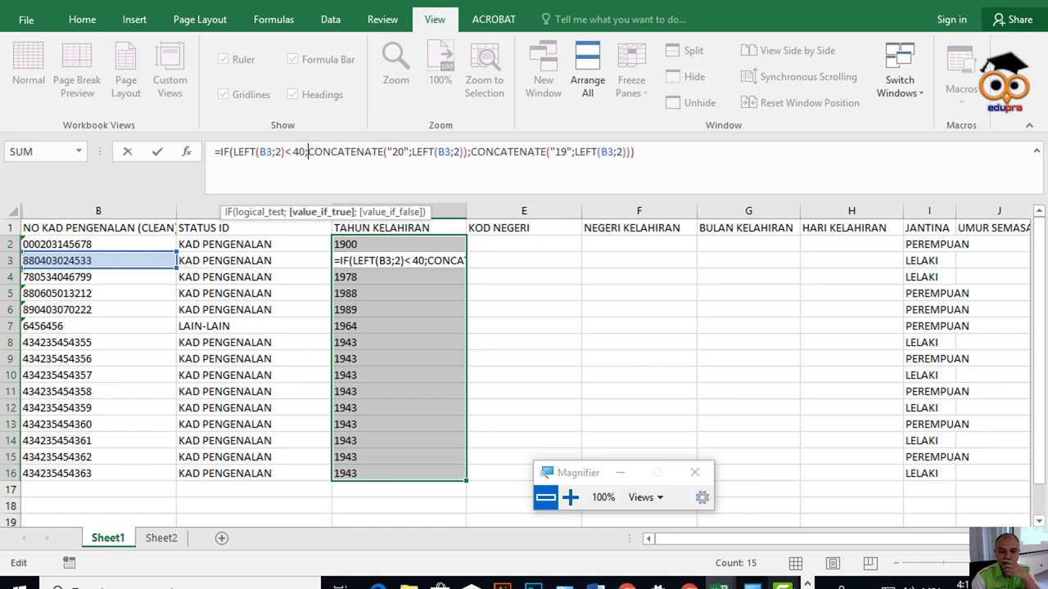
pyautogui.click(806, 583)
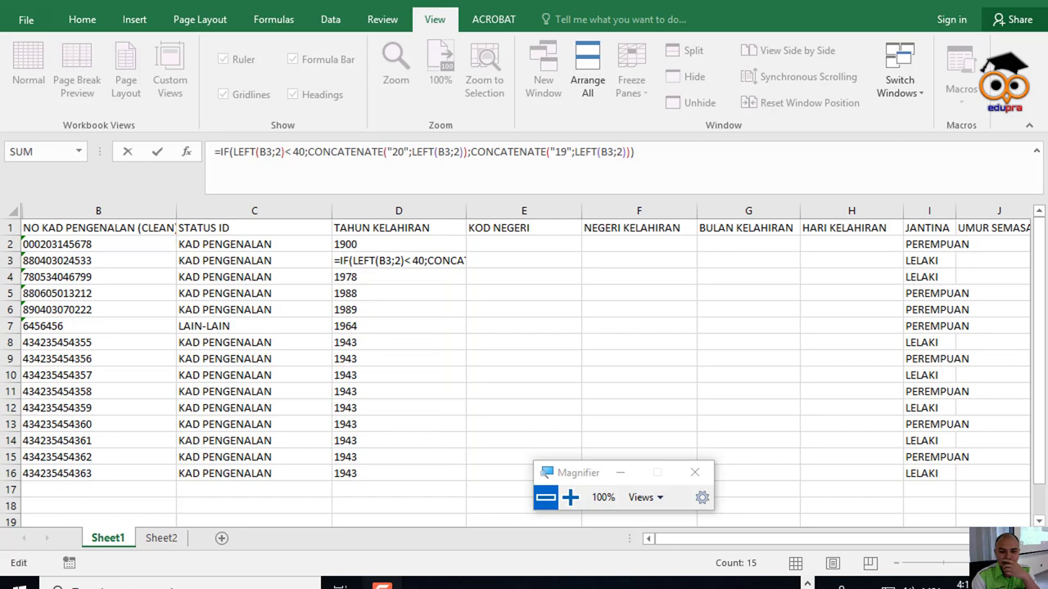
pyautogui.click(382, 583)
pyautogui.click(730, 434)
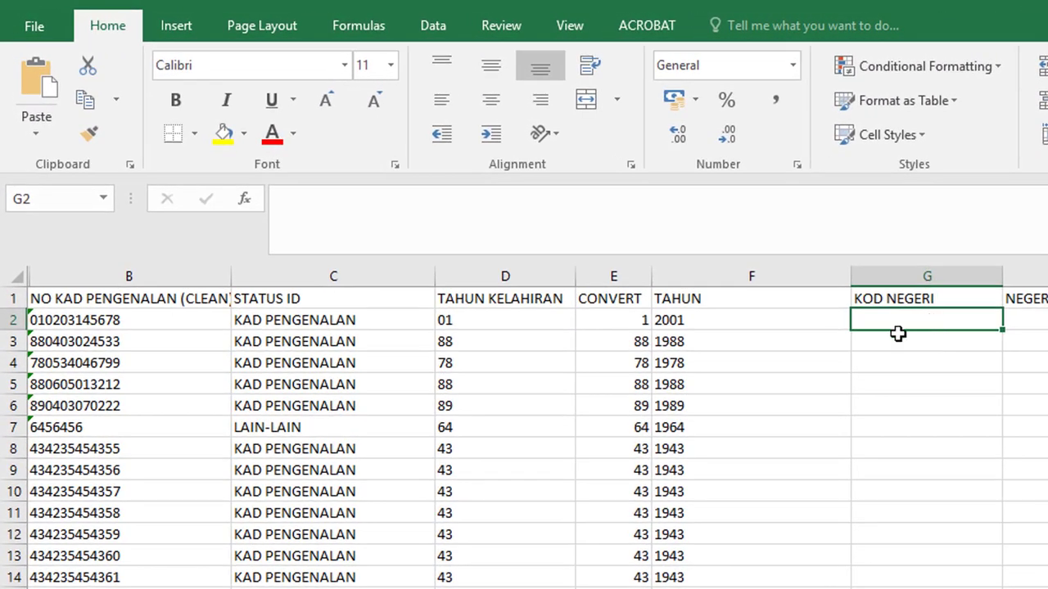
# - Enter =MID(B2;7;2) in G2 to extract state code 14 from the IC number
pyautogui.click(890, 235)
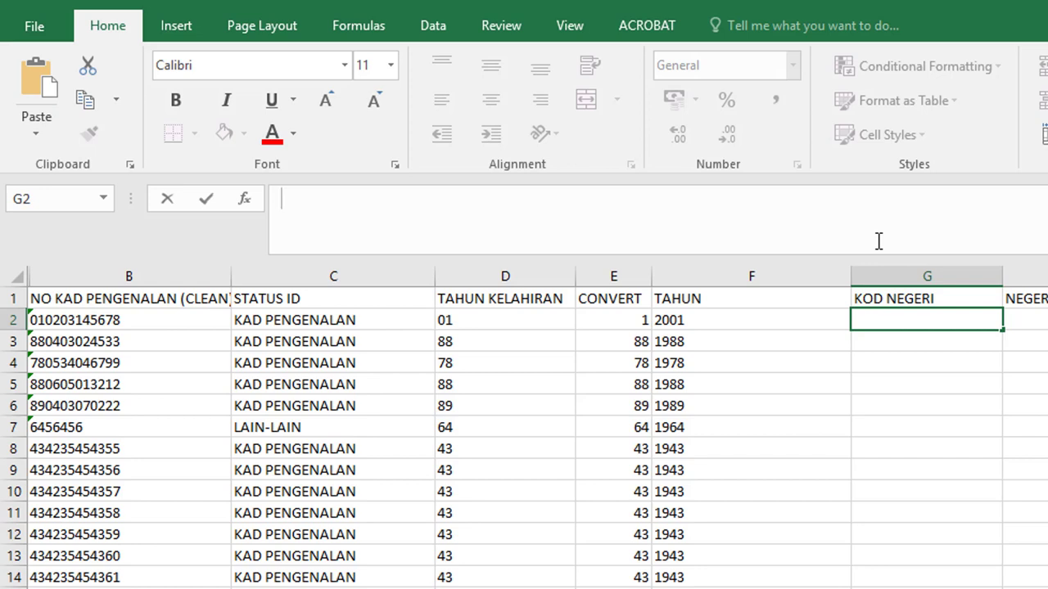
pyautogui.write('=')
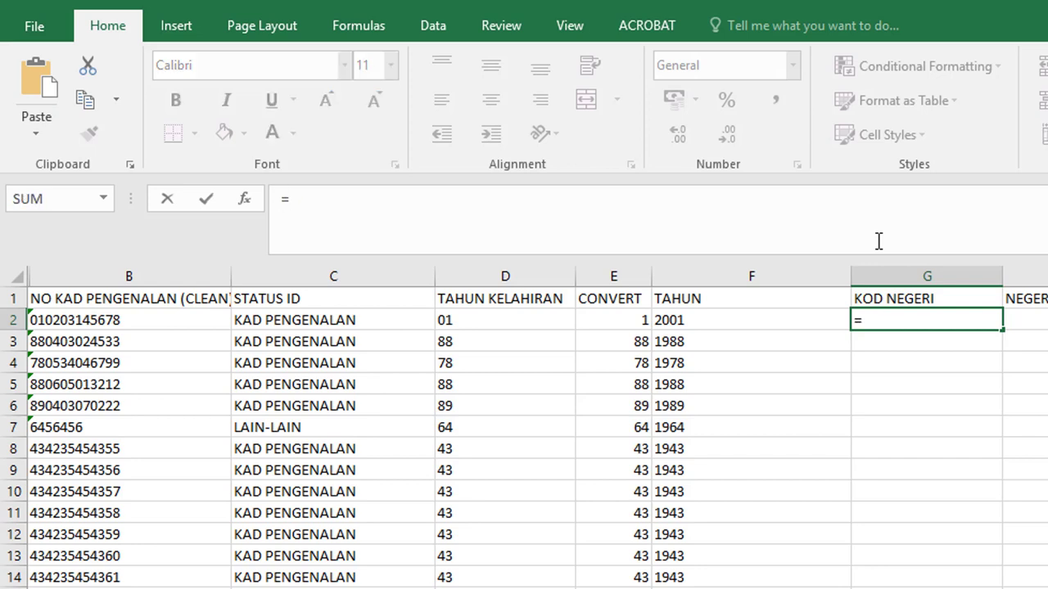
pyautogui.write('MID')
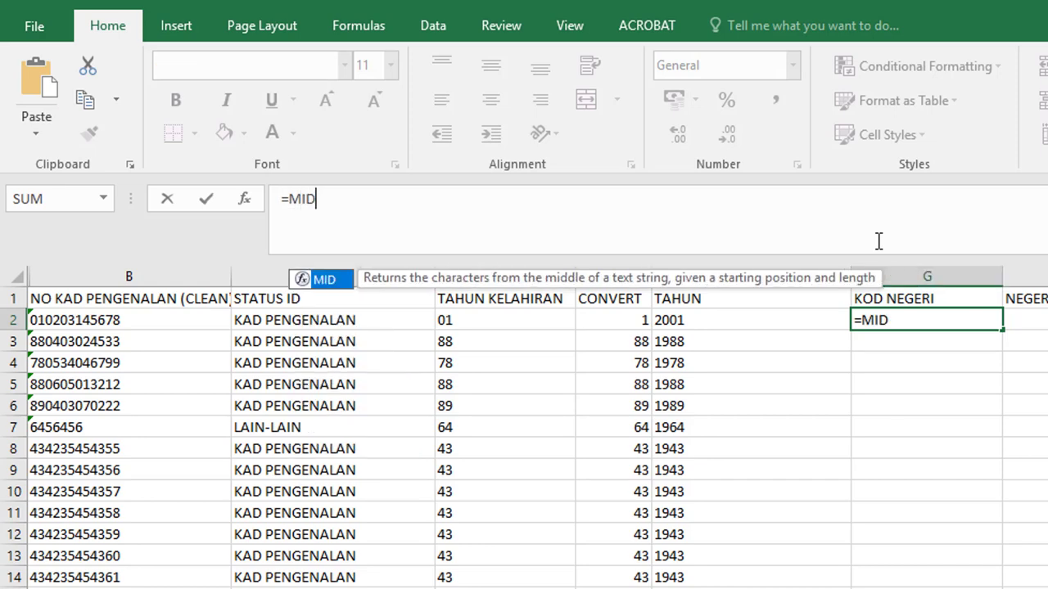
pyautogui.write('(')
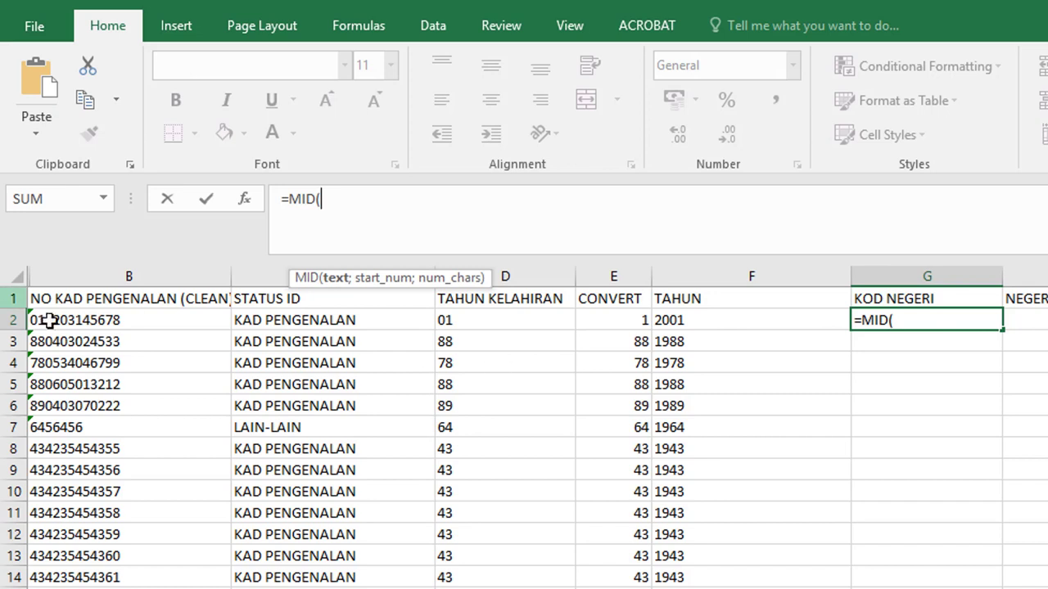
pyautogui.click(109, 320)
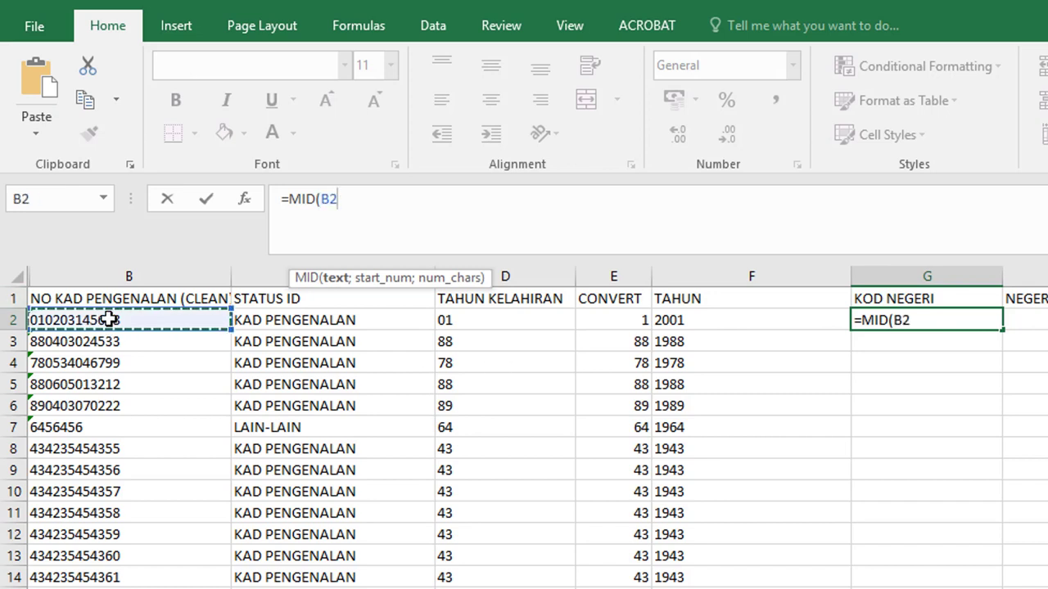
pyautogui.write(';7')
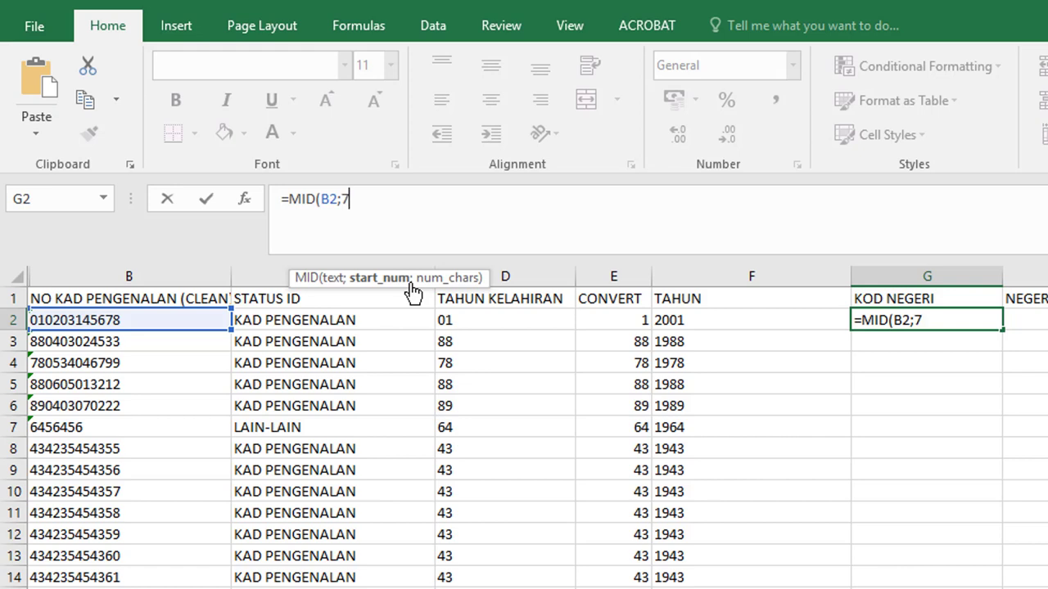
pyautogui.write(';')
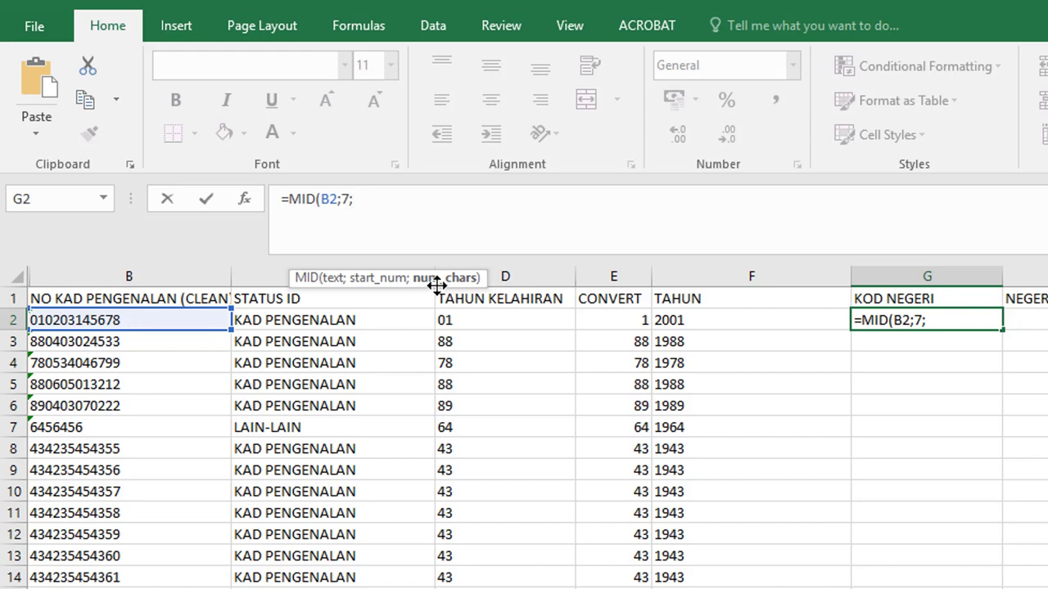
pyautogui.write('2')
pyautogui.write(')')
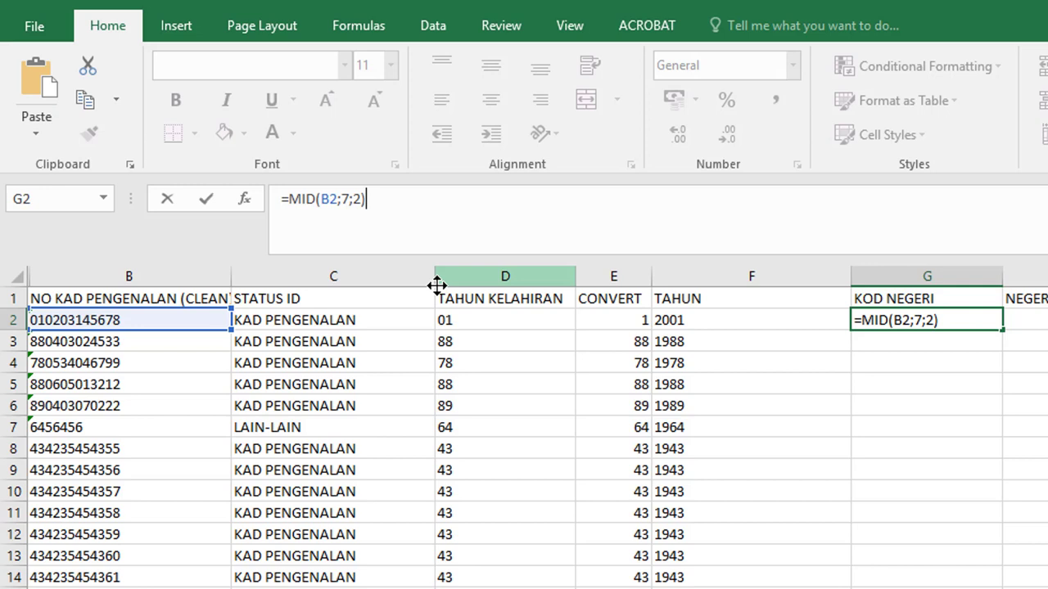
pyautogui.press('Return')
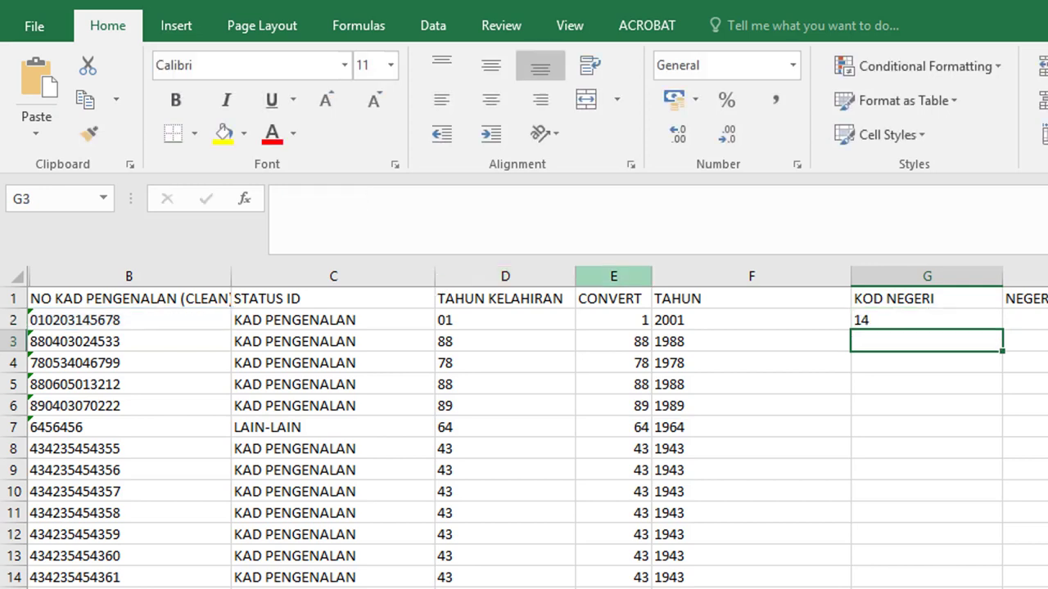
# - Fill G2's MID formula down the KOD NEGERI column and copy the formula text
pyautogui.click(904, 318)
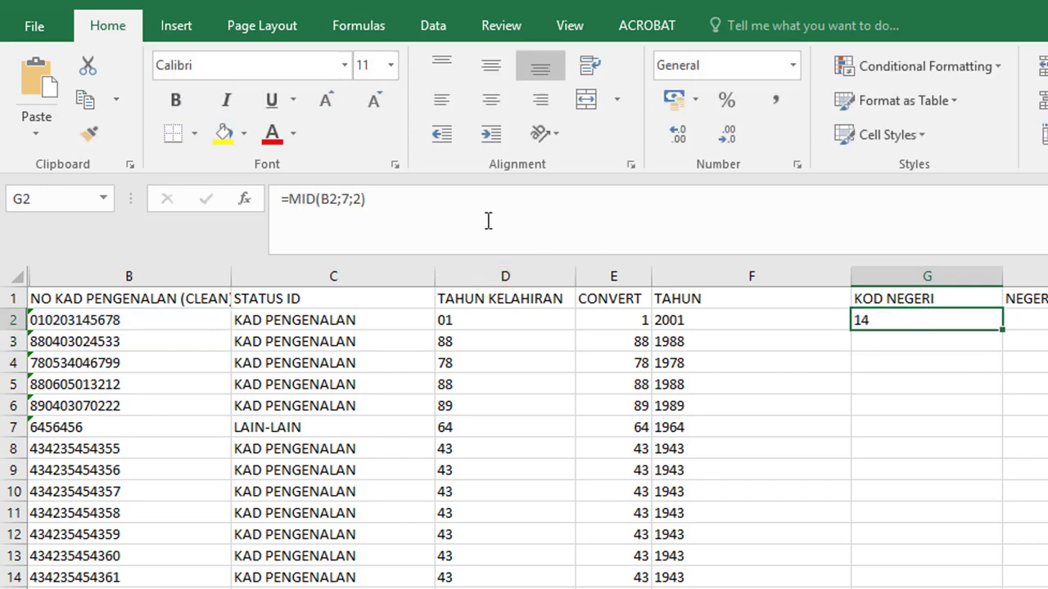
pyautogui.doubleClick(1002, 331)
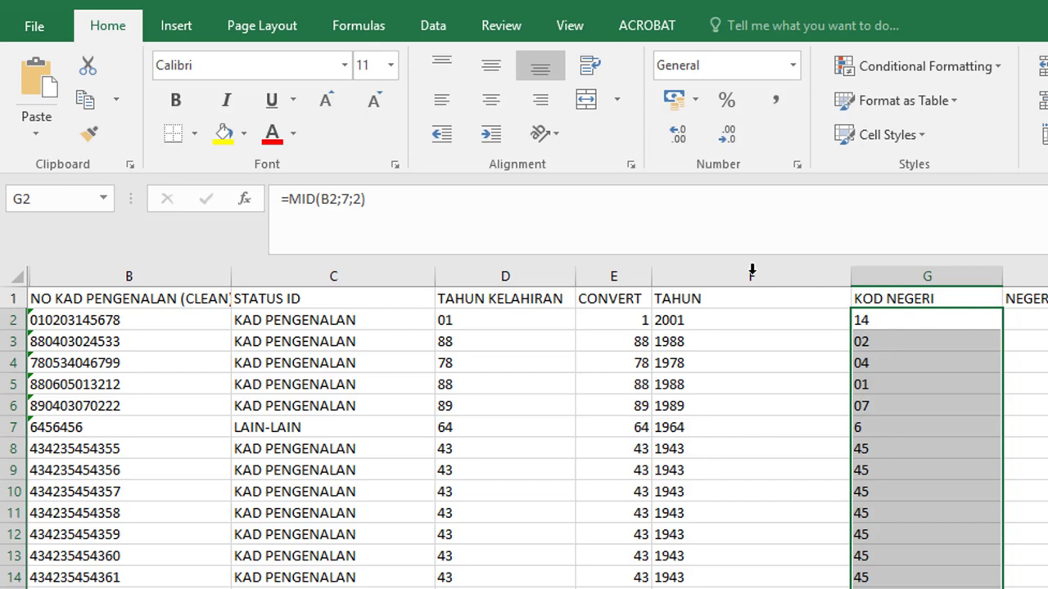
pyautogui.moveTo(464, 204); pyautogui.dragTo(282, 197)
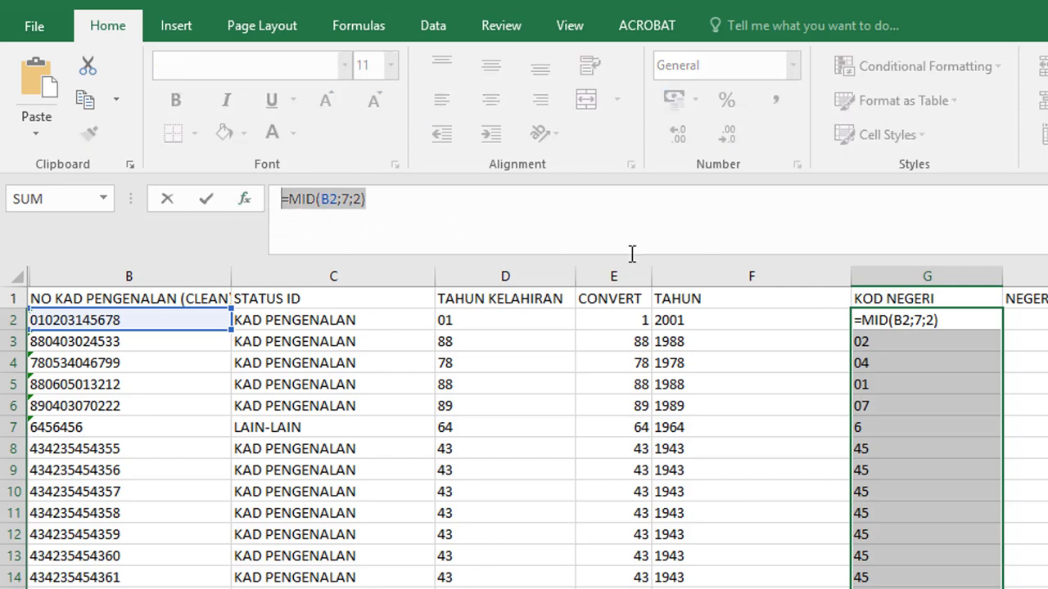
pyautogui.press('Return')
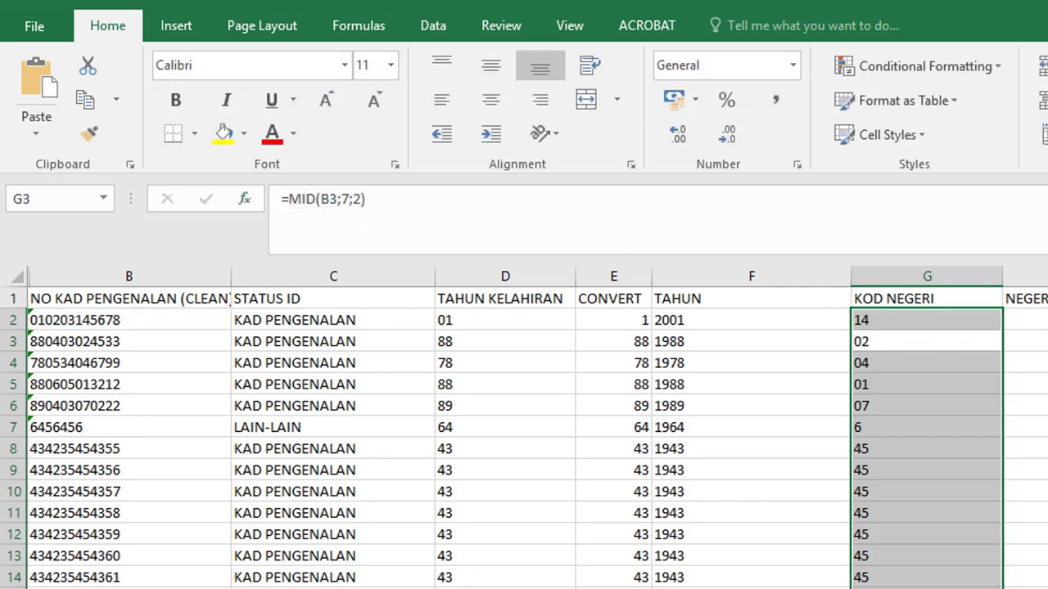
# - Enter =MID(B2;3;2) in I2 for birth month and select it down column I
pyautogui.click(1023, 321)
pyautogui.click(1007, 221)
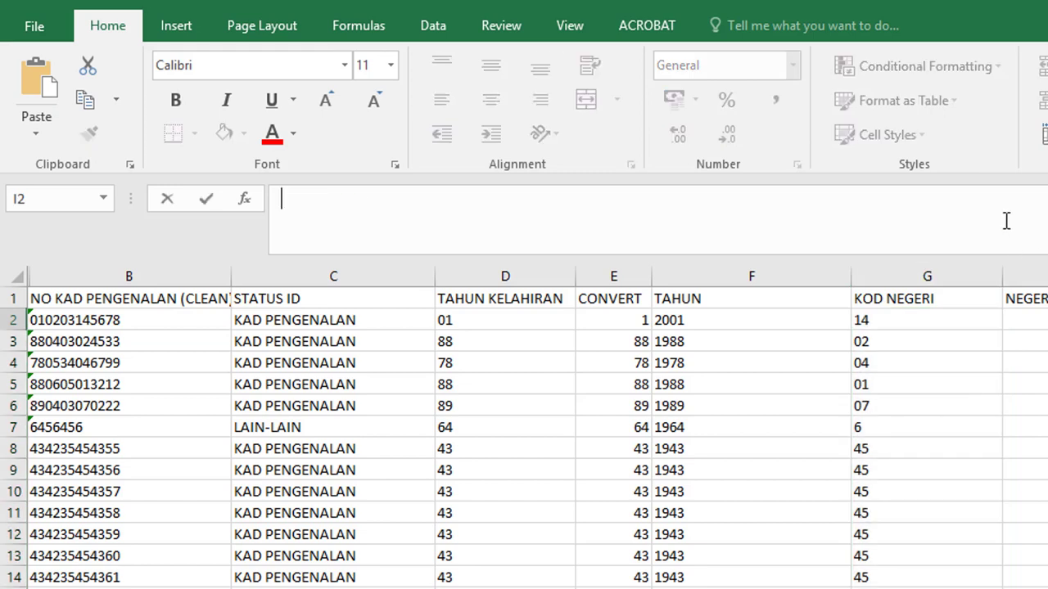
pyautogui.hotkey('ctrl', 'v')
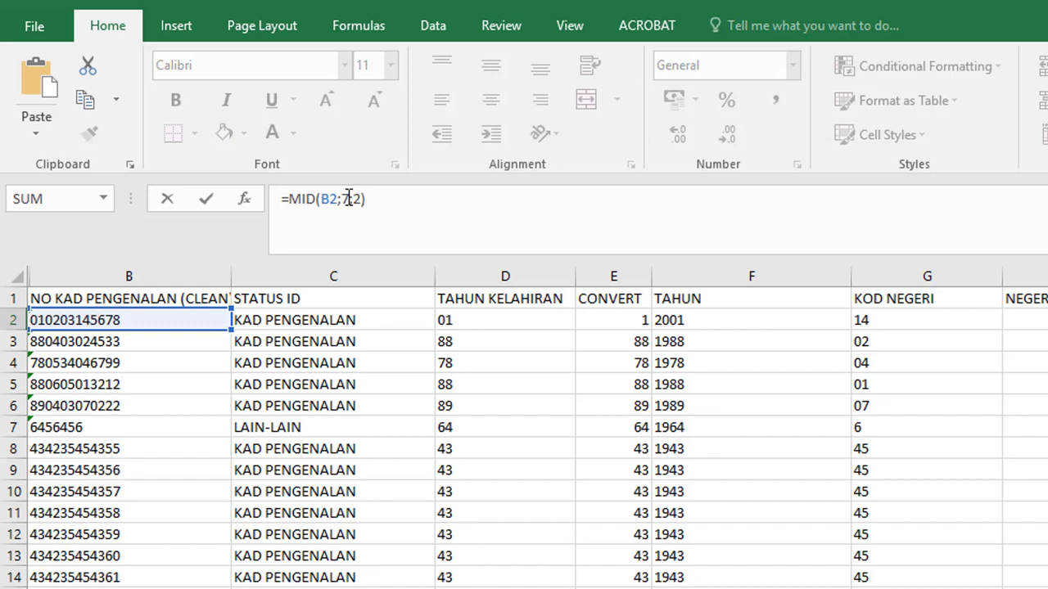
pyautogui.click(348, 198)
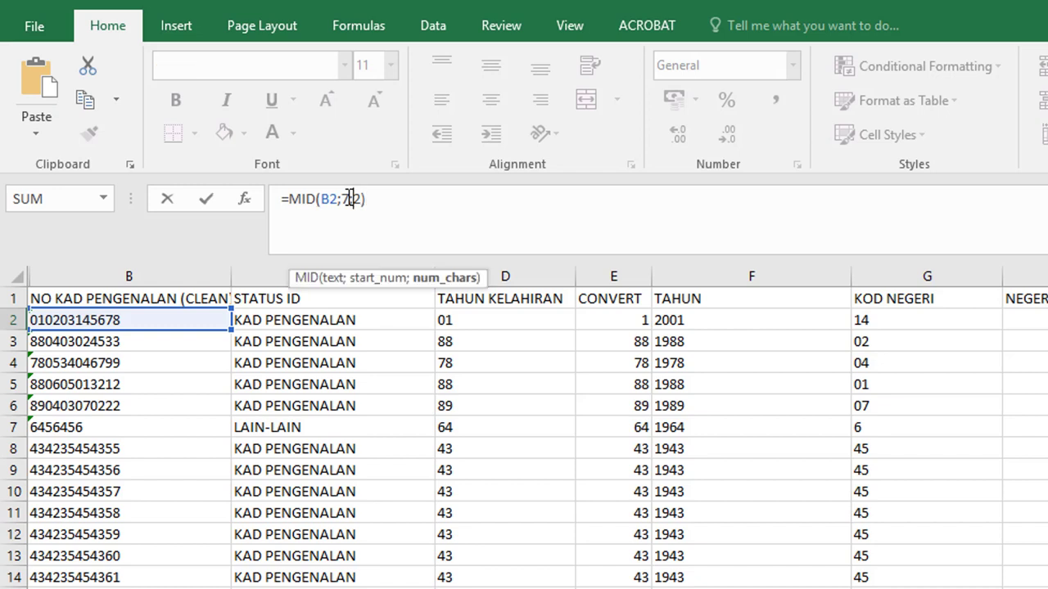
pyautogui.press('BackSpace')
pyautogui.write('3')
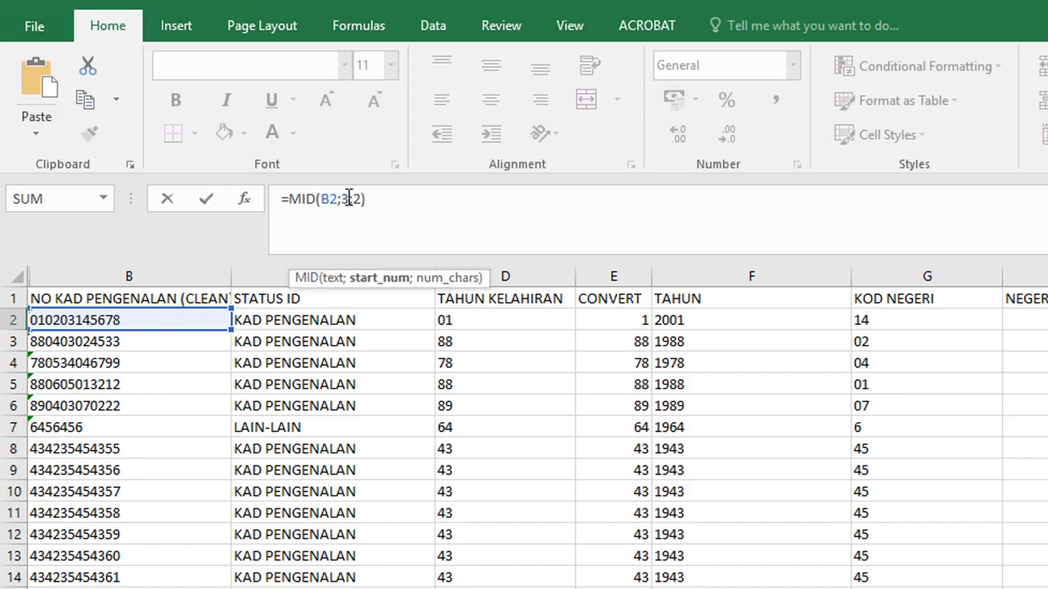
pyautogui.press('Return')
pyautogui.press('Up')
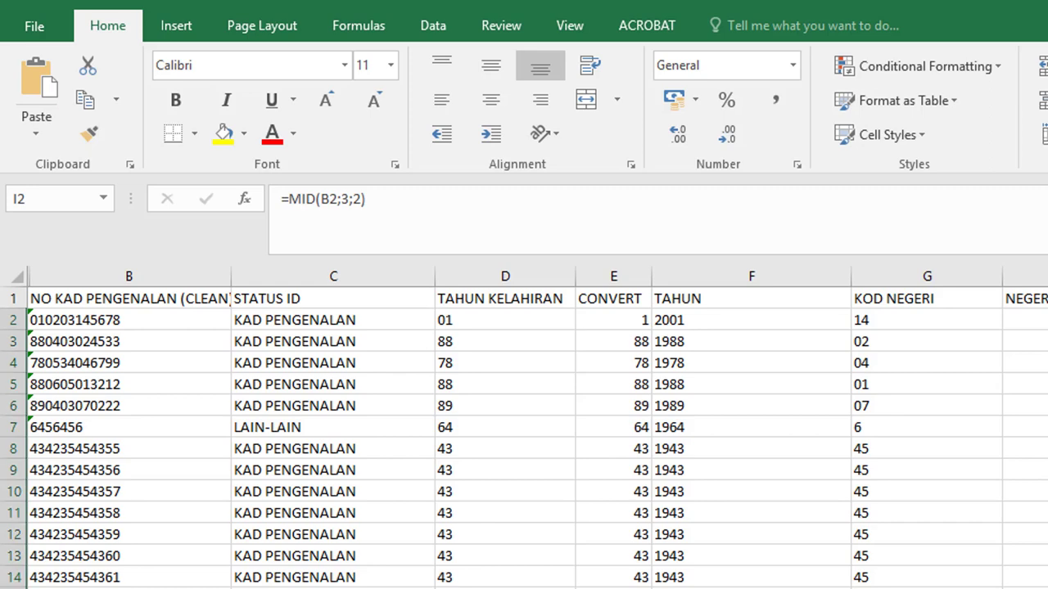
pyautogui.hotkey('ctrl', 'shift', 'Down')
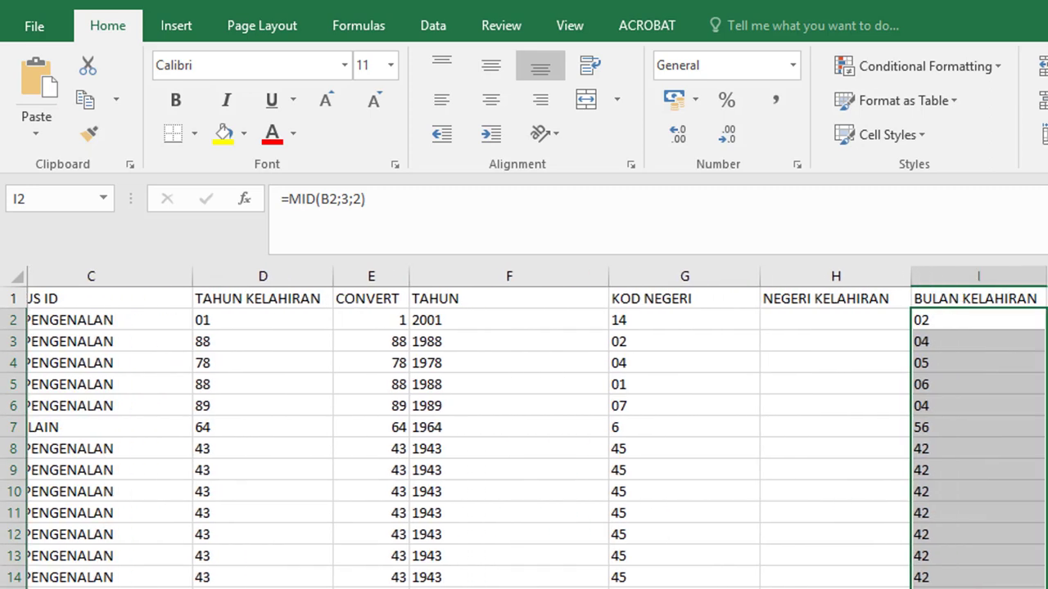
# - Enter the birth-day formula =MID(B2;5;2) in J2 by editing the pasted formula
pyautogui.press('Right')
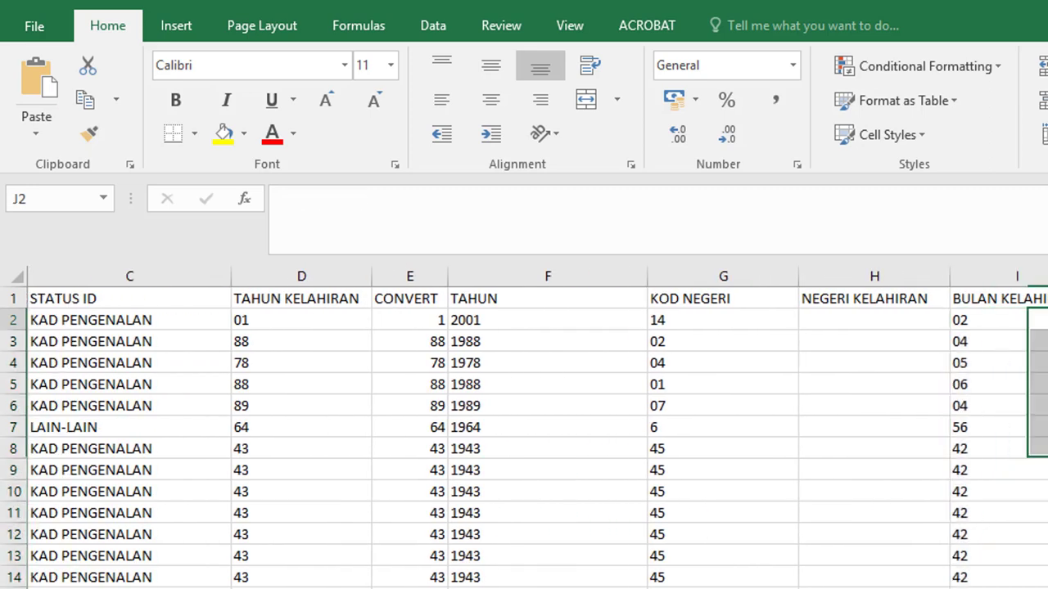
pyautogui.click(980, 220)
pyautogui.hotkey('ctrl', 'v')
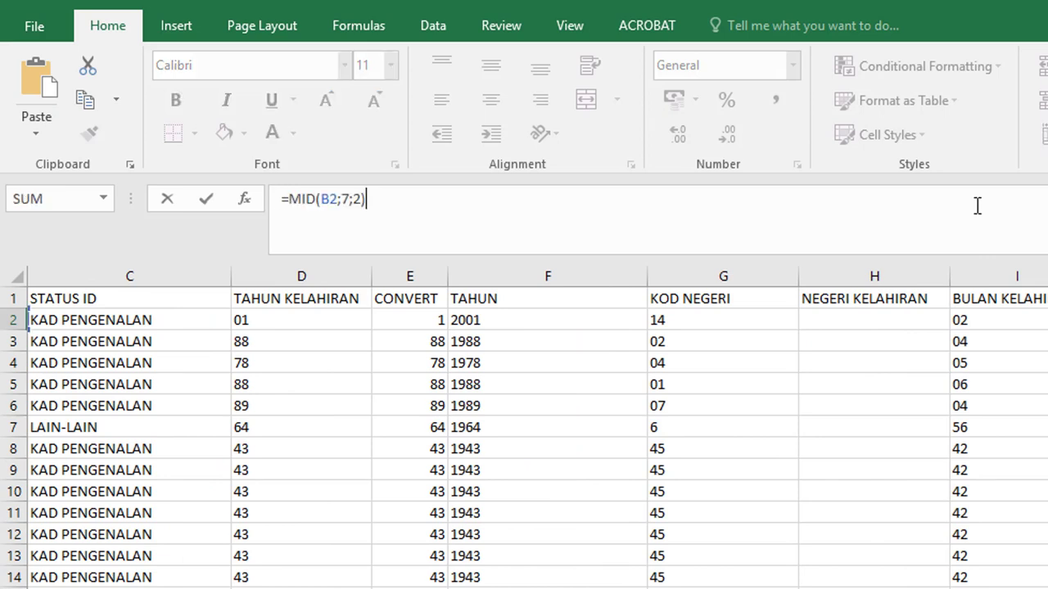
pyautogui.press('Left')
pyautogui.press('Left')
pyautogui.press('Left')
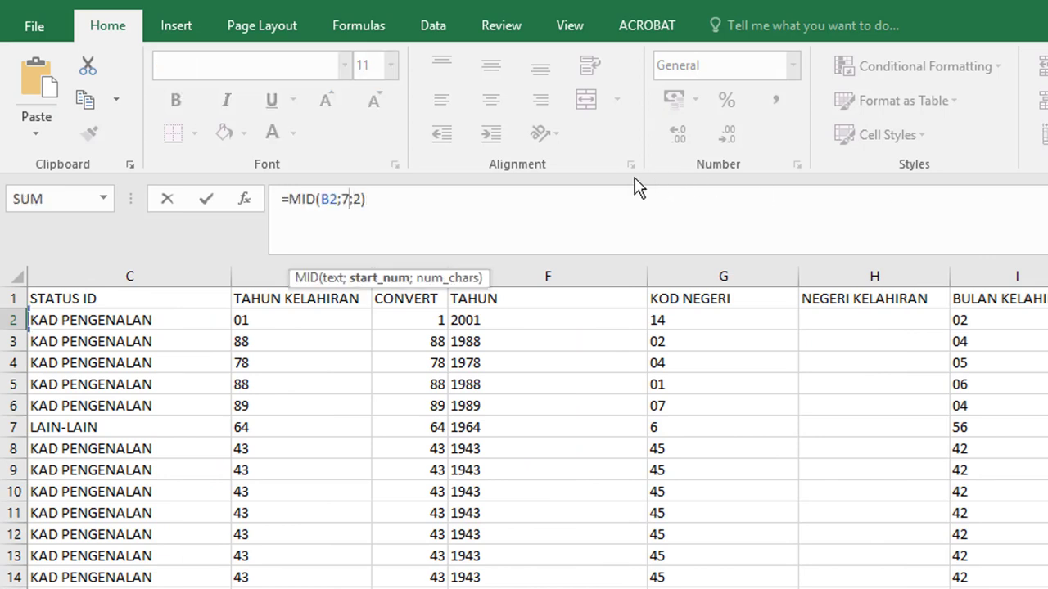
pyautogui.press('BackSpace')
pyautogui.write('5')
pyautogui.press('Return')
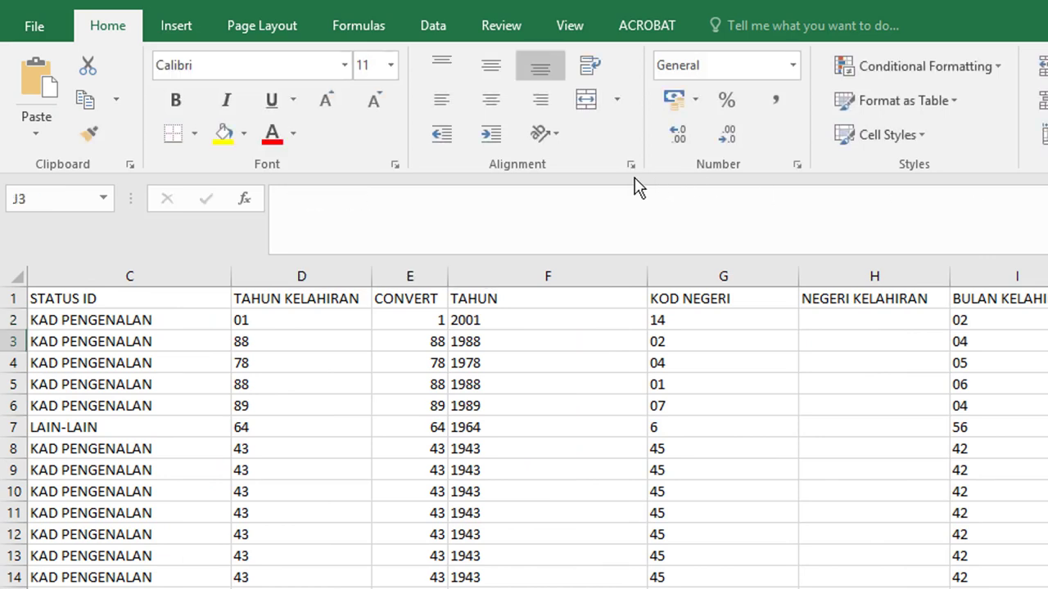
# - Select J2 down its column, then review the BULAN KELAHIRAN and KOD NEGERI columns
pyautogui.press('Up')
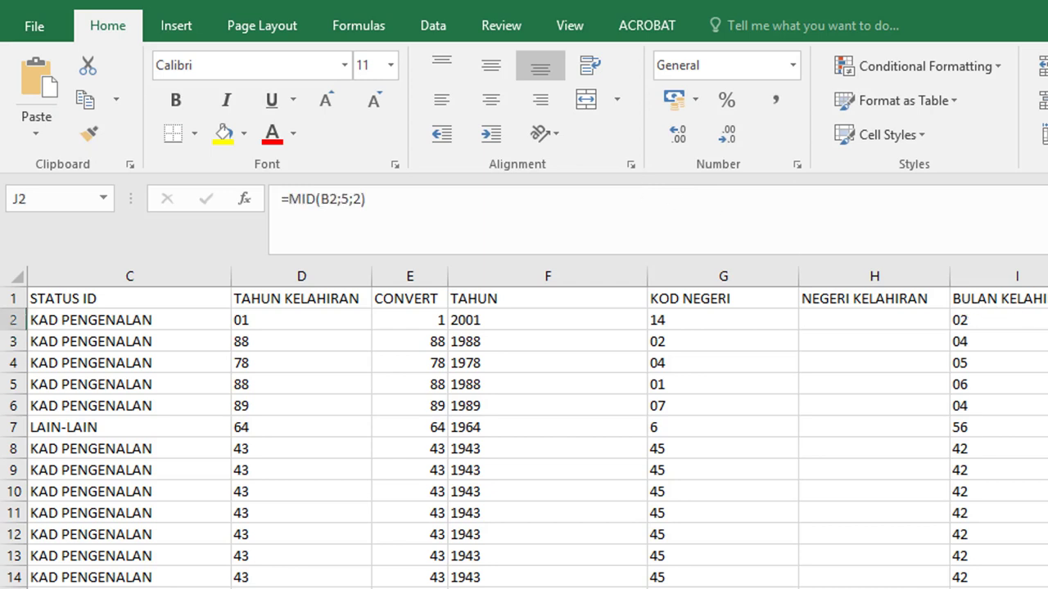
pyautogui.hotkey('ctrl', 'shift', 'Down')
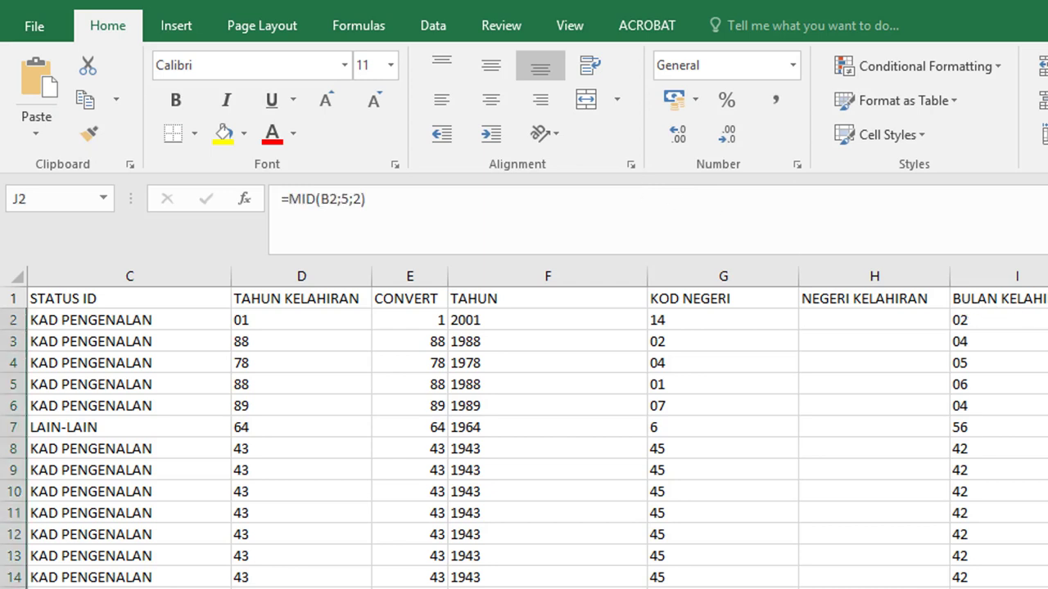
pyautogui.hscroll(-2, 537, 428)
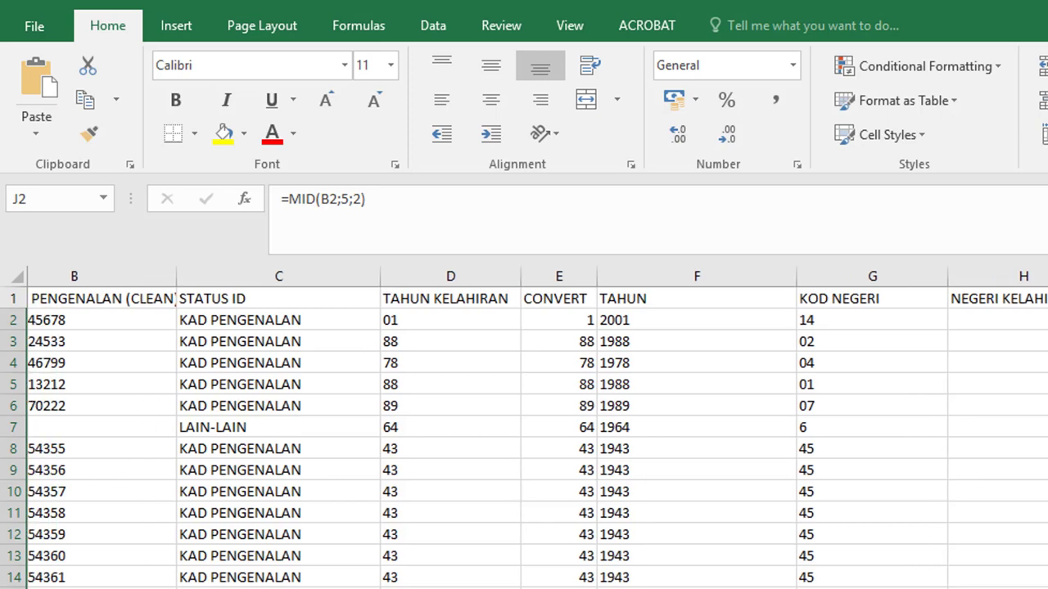
pyautogui.hscroll(3, 537, 428)
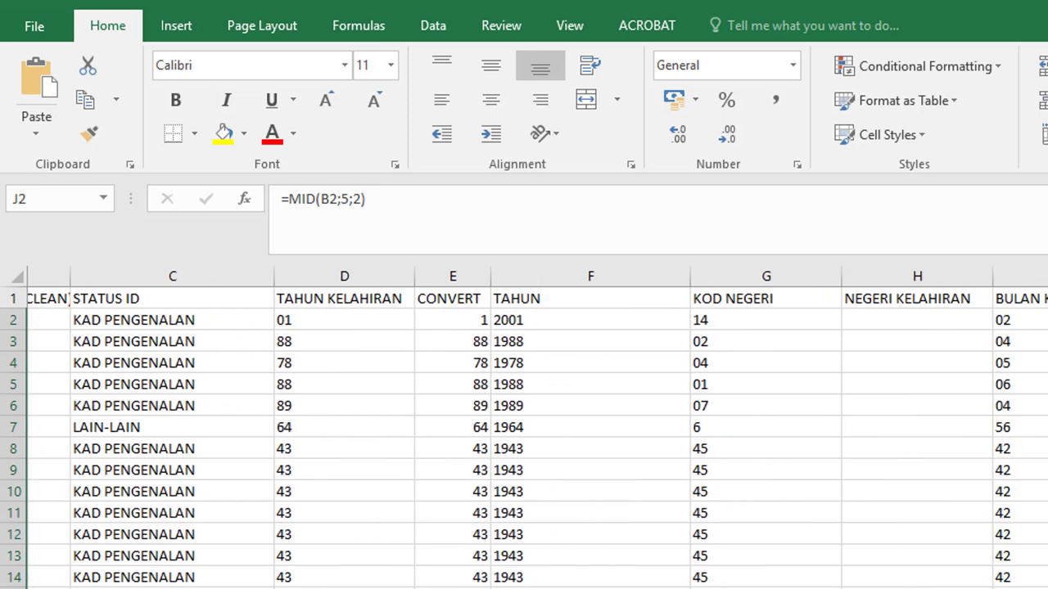
pyautogui.hscroll(1, 811, 385)
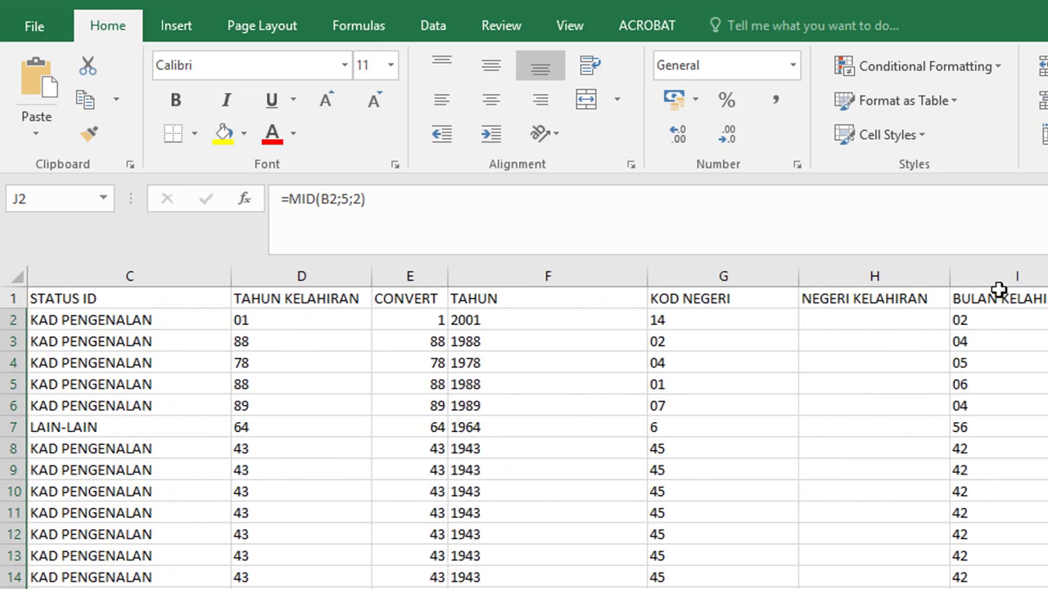
pyautogui.click(999, 280)
pyautogui.click(998, 280)
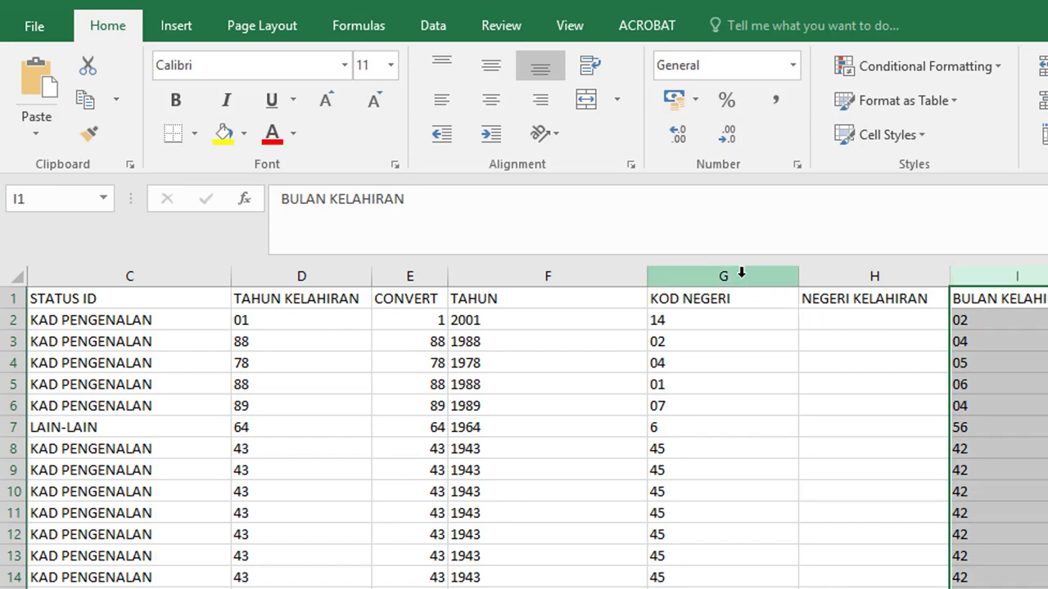
pyautogui.click(698, 295)
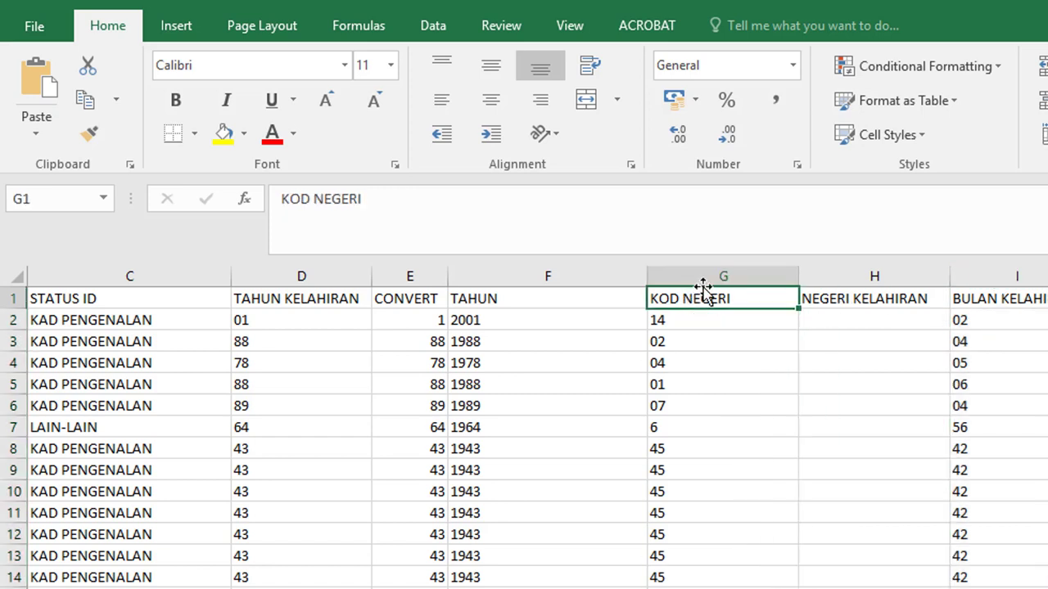
pyautogui.click(708, 269)
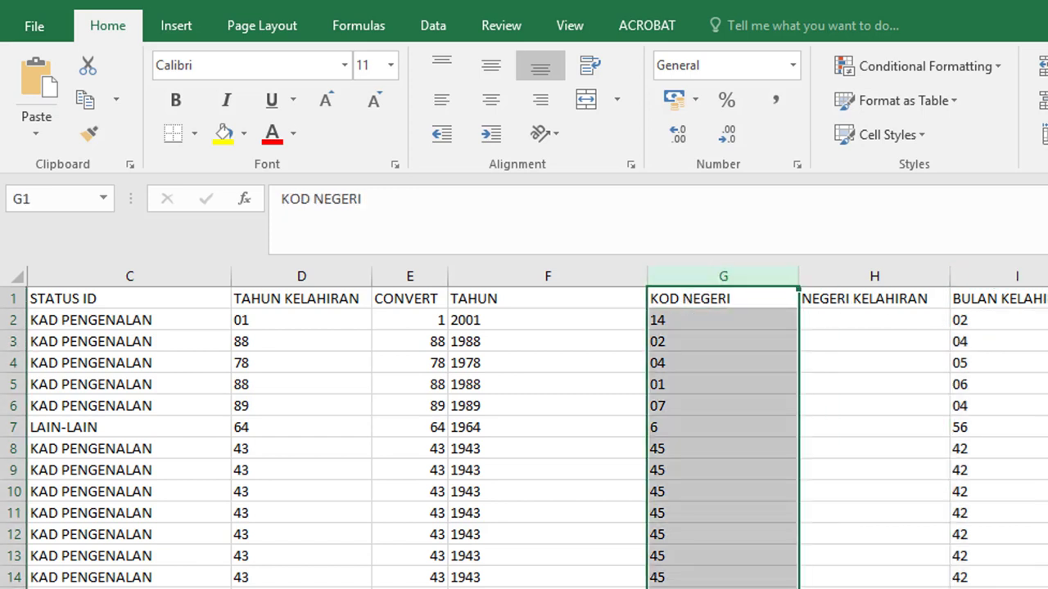